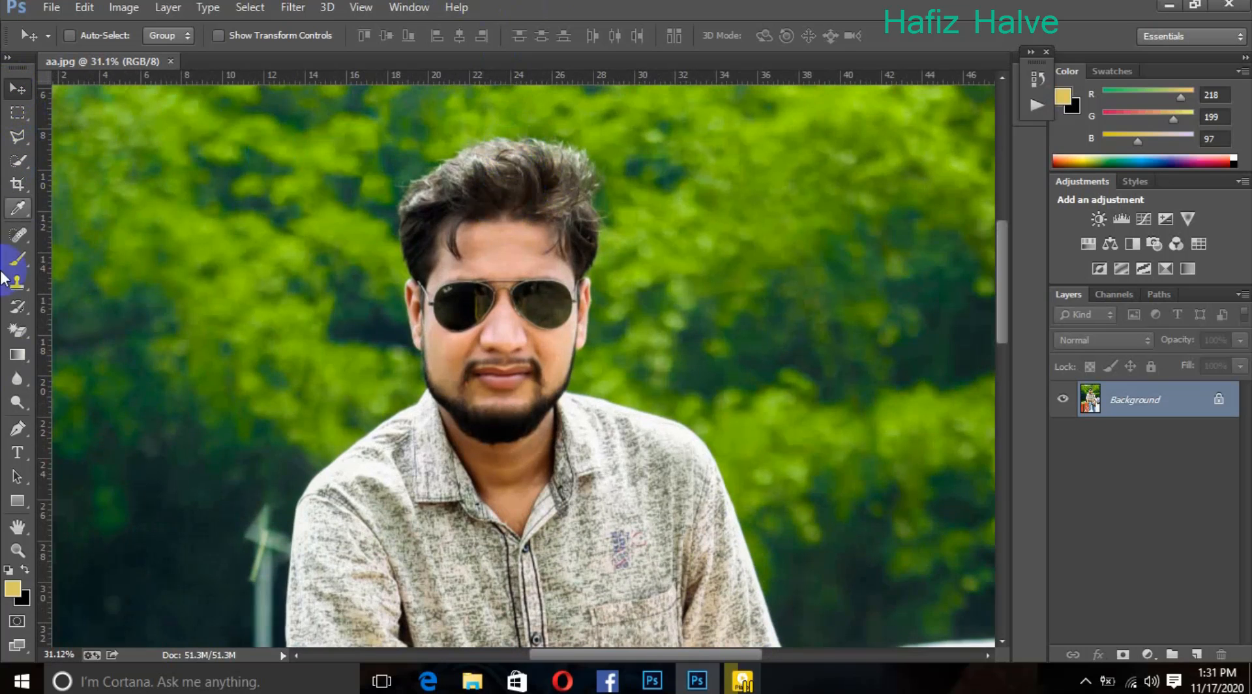
# Step: Start a Pen tool path at the rolled sleeve cuff resting on the green railing and trace the cuff's outer edge upward
pyautogui.scroll(-5, 329, 444)
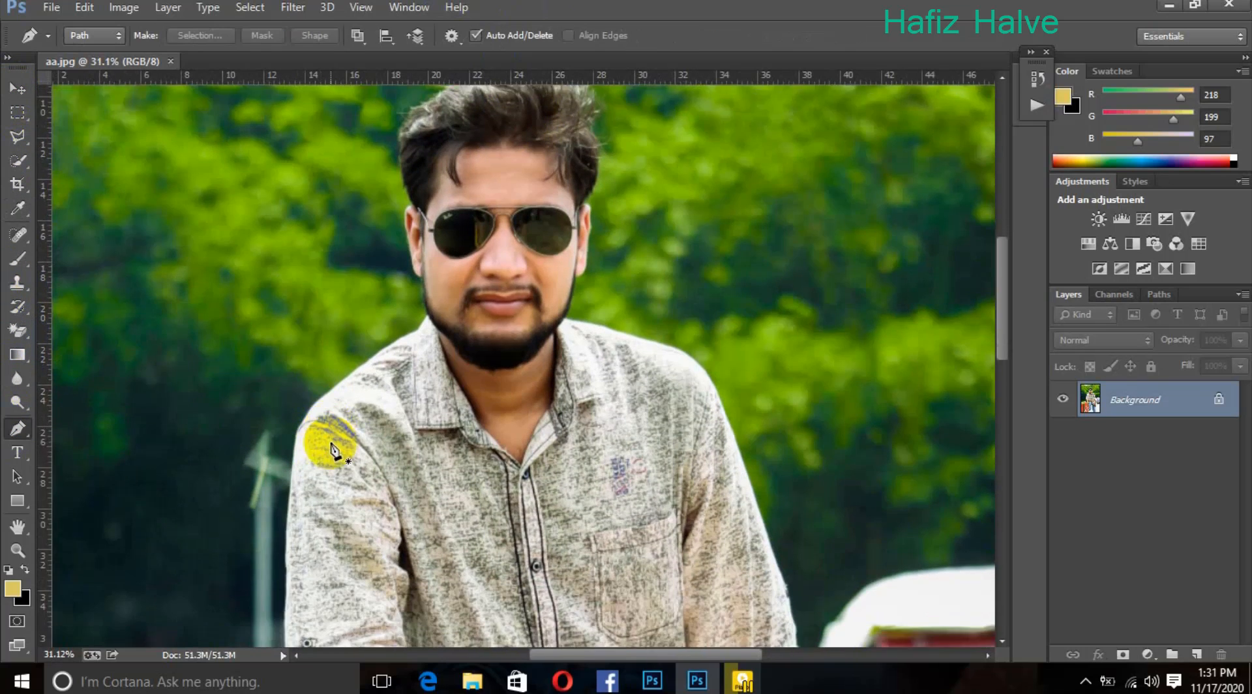
pyautogui.scroll(-1, 333, 452)
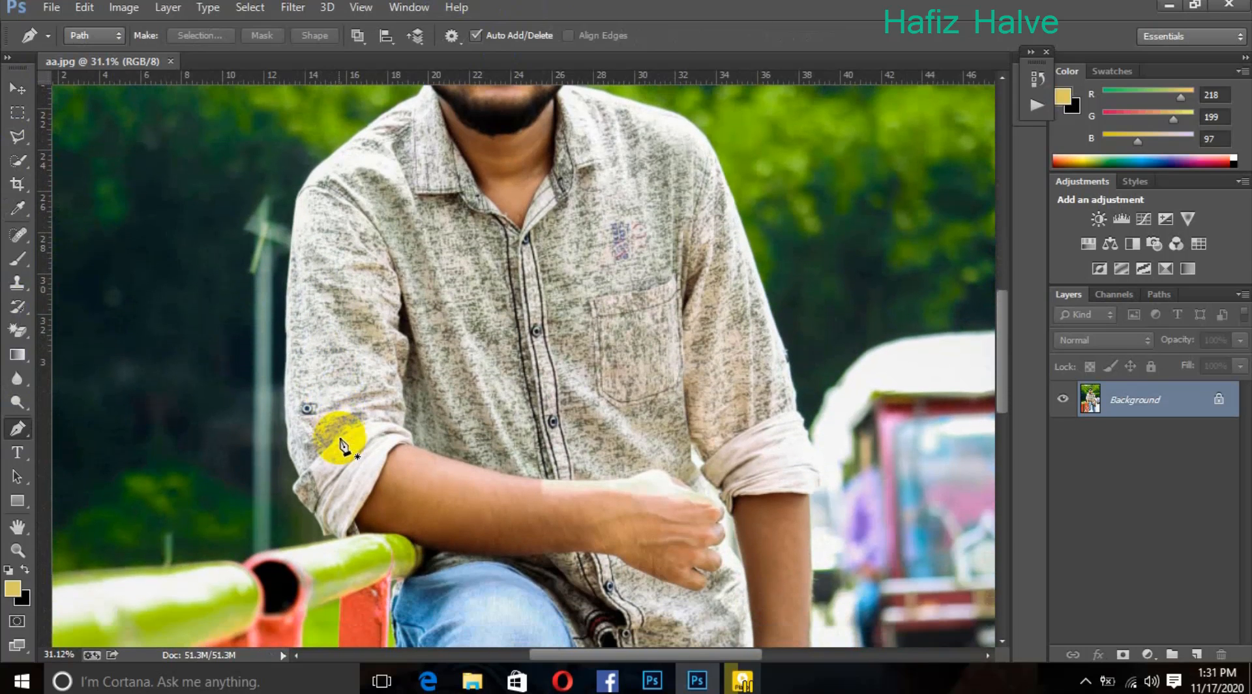
pyautogui.scroll(-1, 336, 446)
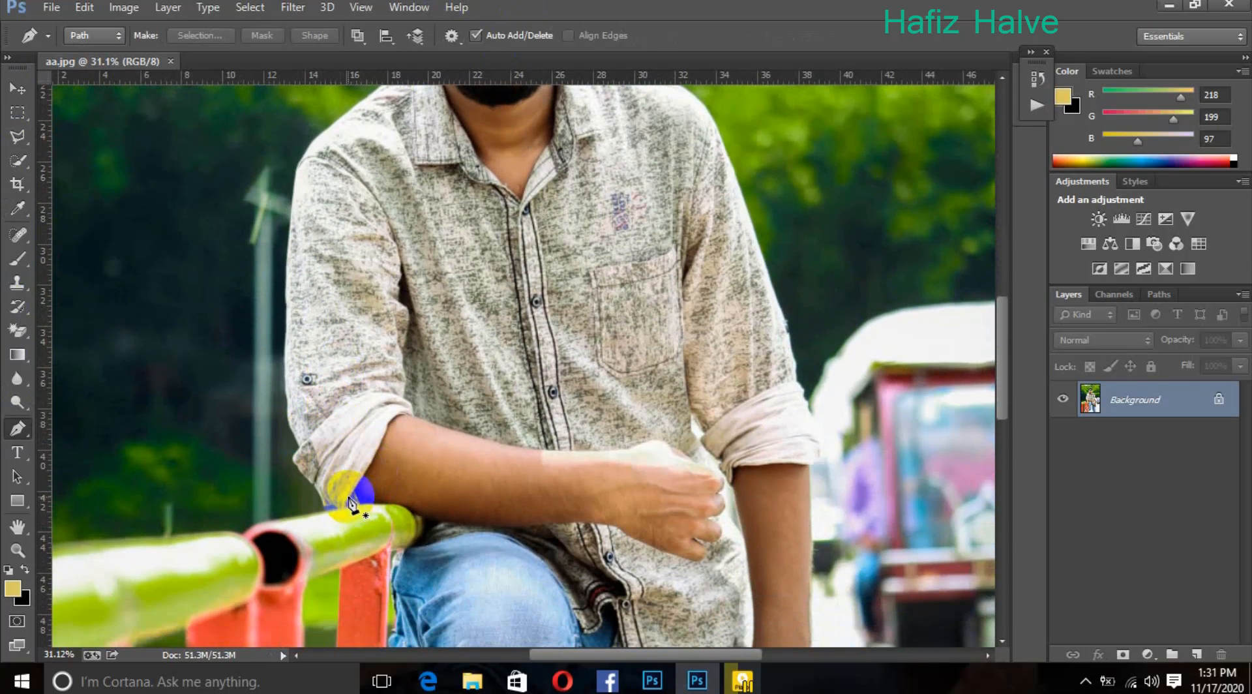
pyautogui.scroll(20, 329, 504)
pyautogui.click(279, 435)
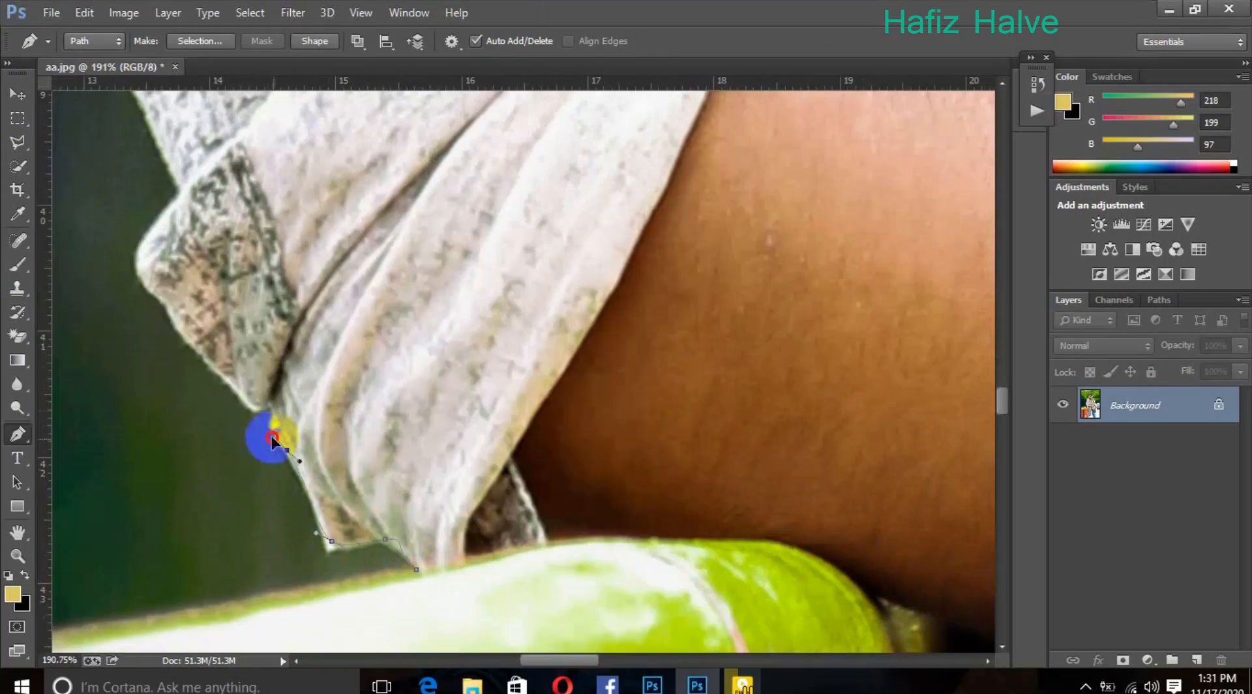
pyautogui.moveTo(150, 245); pyautogui.dragTo(164, 214)
# Step: Continue the pen path up the outer edge of the shirt sleeve and over the shoulder toward the collar
pyautogui.scroll(10, 261, 261)
pyautogui.scroll(5, 294, 171)
pyautogui.moveTo(364, 164); pyautogui.dragTo(399, 108)
pyautogui.scroll(10, 398, 123)
pyautogui.moveTo(433, 229); pyautogui.dragTo(464, 206)
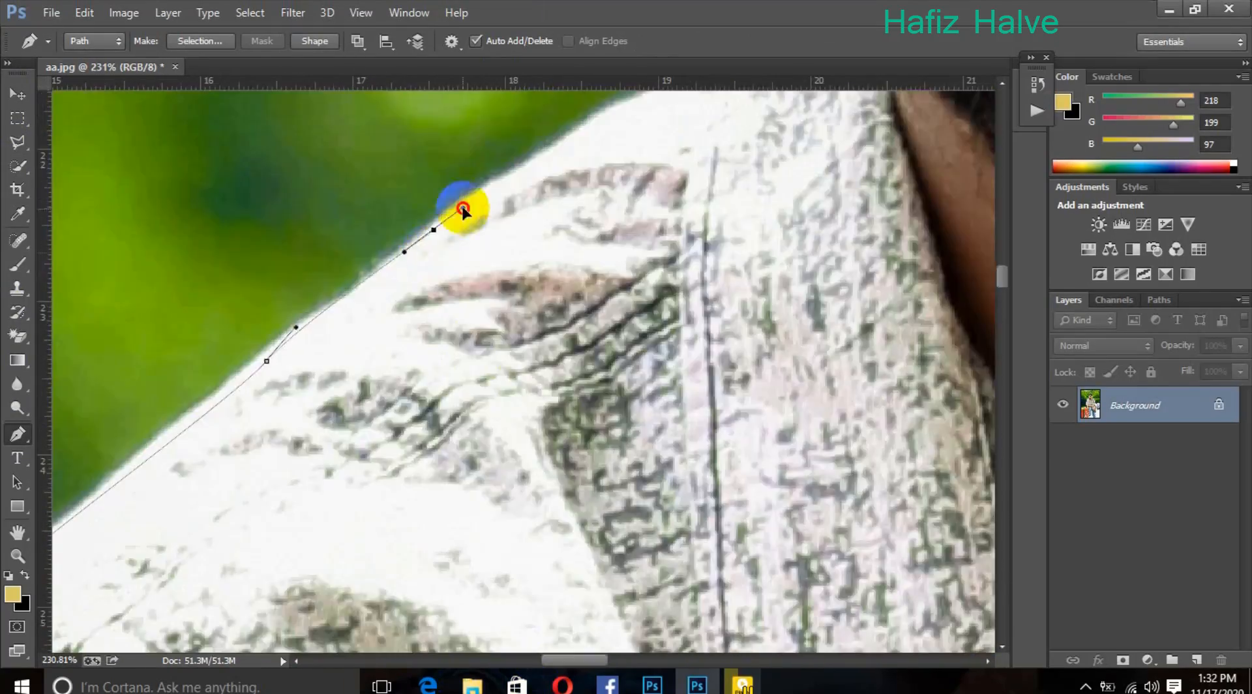
# Step: Trace the pen path from the collar up the side of the face and along the hair outline to the top of the head
pyautogui.scroll(10, 587, 196)
pyautogui.moveTo(753, 530); pyautogui.dragTo(769, 439)
pyautogui.scroll(10, 741, 179)
pyautogui.moveTo(672, 127); pyautogui.dragTo(699, 120)
pyautogui.scroll(10, 699, 124)
pyautogui.moveTo(599, 290); pyautogui.dragTo(584, 270)
pyautogui.scroll(10, 587, 179)
pyautogui.moveTo(659, 135); pyautogui.dragTo(699, 138)
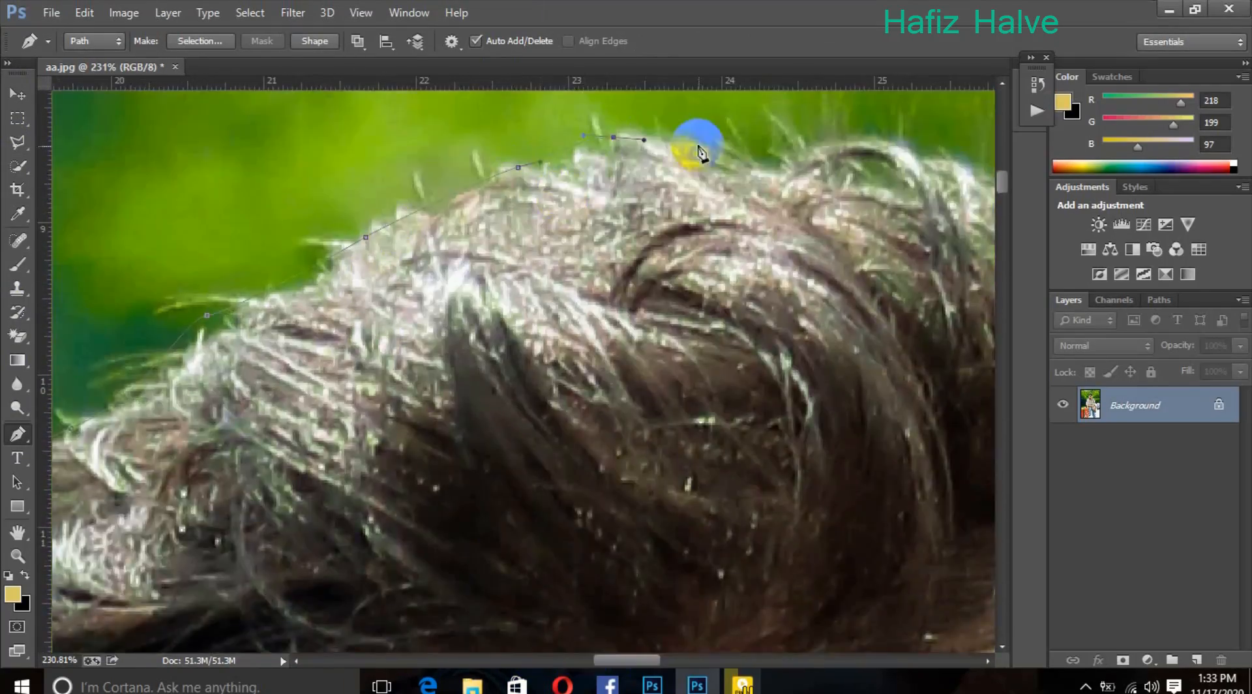
# Step: Continue the pen path down the other side of the hair and face to the start of the opposite shoulder
pyautogui.hscroll(10, 699, 138)
pyautogui.click(933, 470)
pyautogui.scroll(-15, 933, 470)
pyautogui.click(839, 520)
pyautogui.scroll(-13, 839, 519)
pyautogui.moveTo(740, 579); pyautogui.dragTo(666, 600)
pyautogui.keyDown('alt'); pyautogui.click(743, 578); pyautogui.keyUp('alt')
pyautogui.scroll(-8, 742, 578)
pyautogui.moveTo(780, 433); pyautogui.dragTo(827, 441)
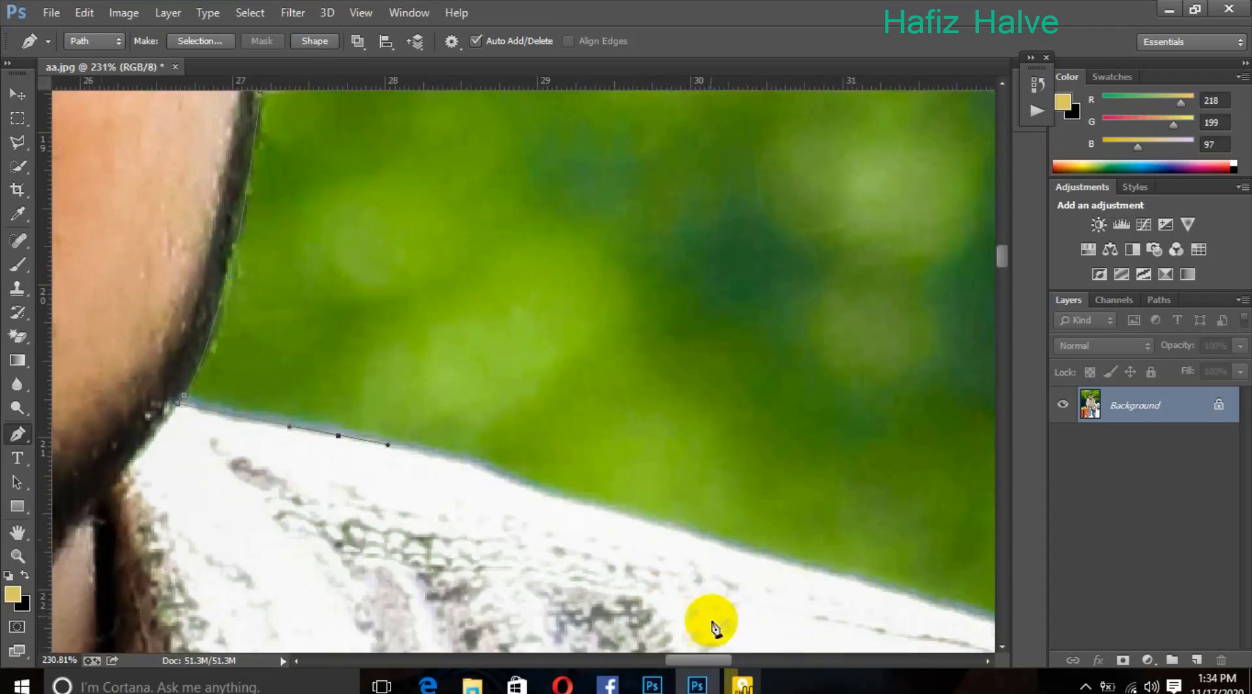
# Step: Trace the pen path along the opposite shoulder and down the outer edge of that shirt sleeve
pyautogui.moveTo(681, 540); pyautogui.dragTo(776, 573)
pyautogui.moveTo(711, 661); pyautogui.dragTo(730, 664)
pyautogui.scroll(-5, 653, 522)
pyautogui.moveTo(785, 580); pyautogui.dragTo(809, 630)
pyautogui.scroll(-2, 809, 582)
pyautogui.scroll(-3, 809, 586)
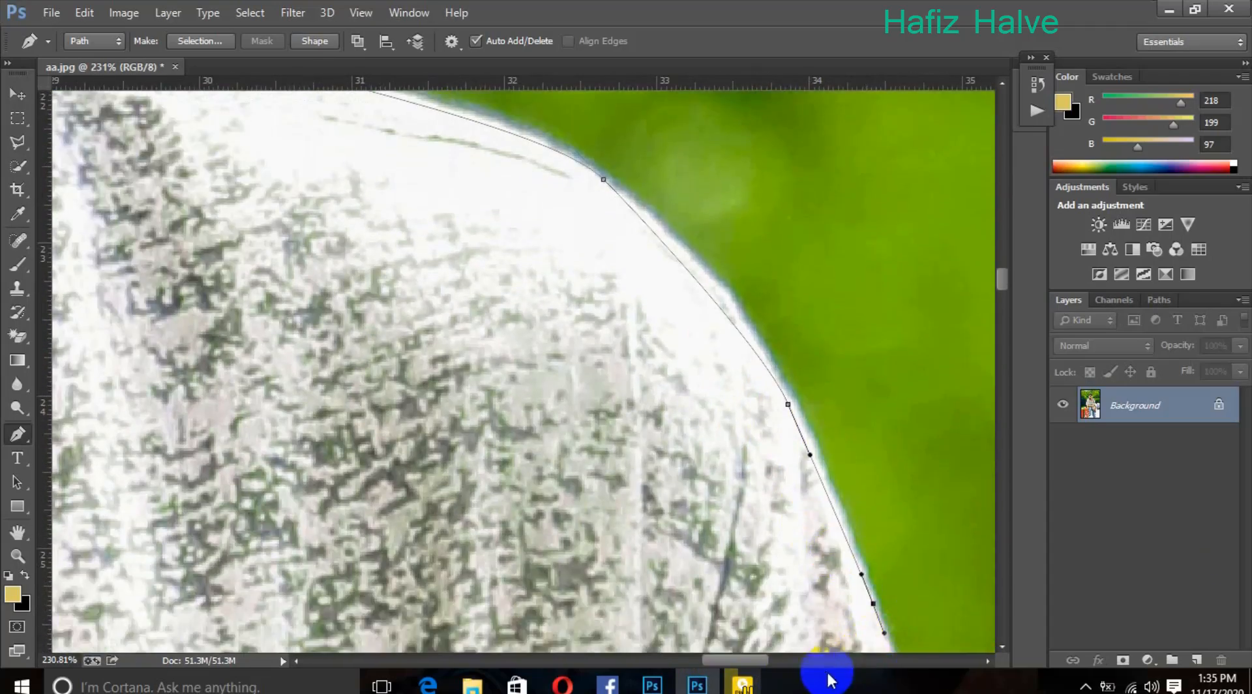
pyautogui.hscroll(10, 814, 579)
pyautogui.scroll(-5, 769, 595)
pyautogui.moveTo(782, 530); pyautogui.dragTo(819, 581)
pyautogui.scroll(-2, 795, 537)
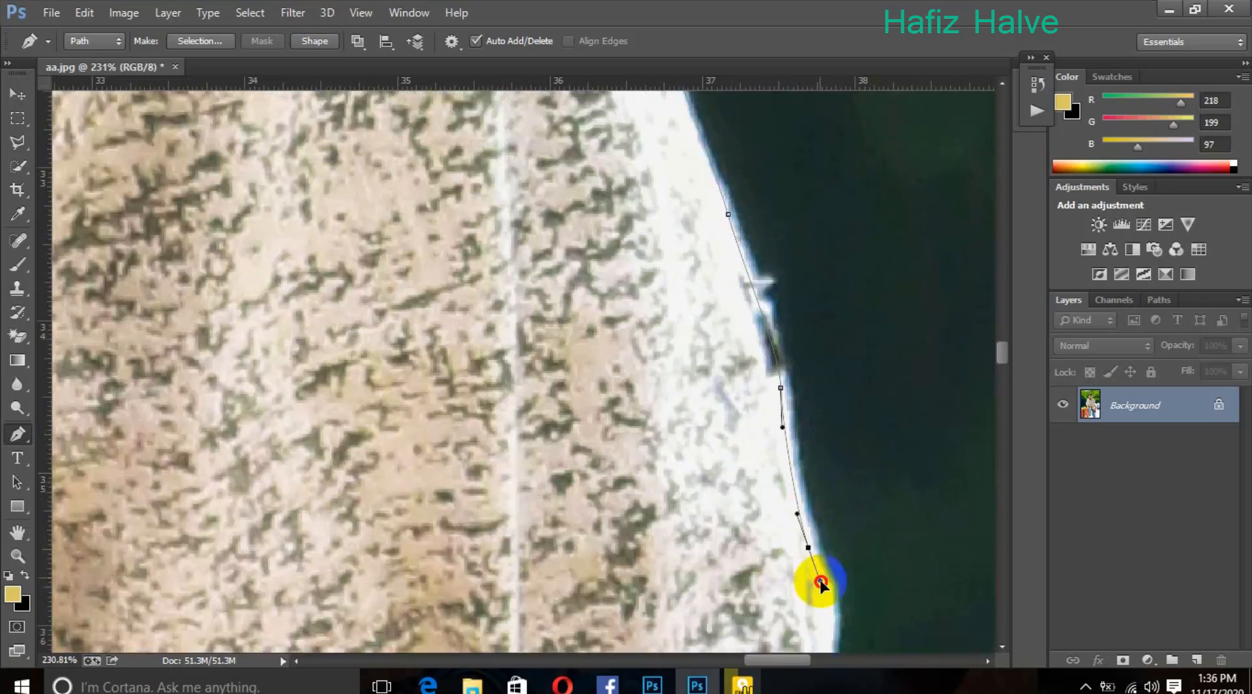
# Step: Continue the pen path around the rolled cuff and down the outer edge of the hanging forearm to the wrist
pyautogui.scroll(-8, 819, 581)
pyautogui.moveTo(762, 661); pyautogui.dragTo(774, 660)
pyautogui.scroll(-12, 775, 587)
pyautogui.moveTo(705, 626); pyautogui.dragTo(697, 647)
pyautogui.scroll(-10, 705, 643)
pyautogui.scroll(-8, 697, 647)
pyautogui.moveTo(720, 534); pyautogui.dragTo(728, 576)
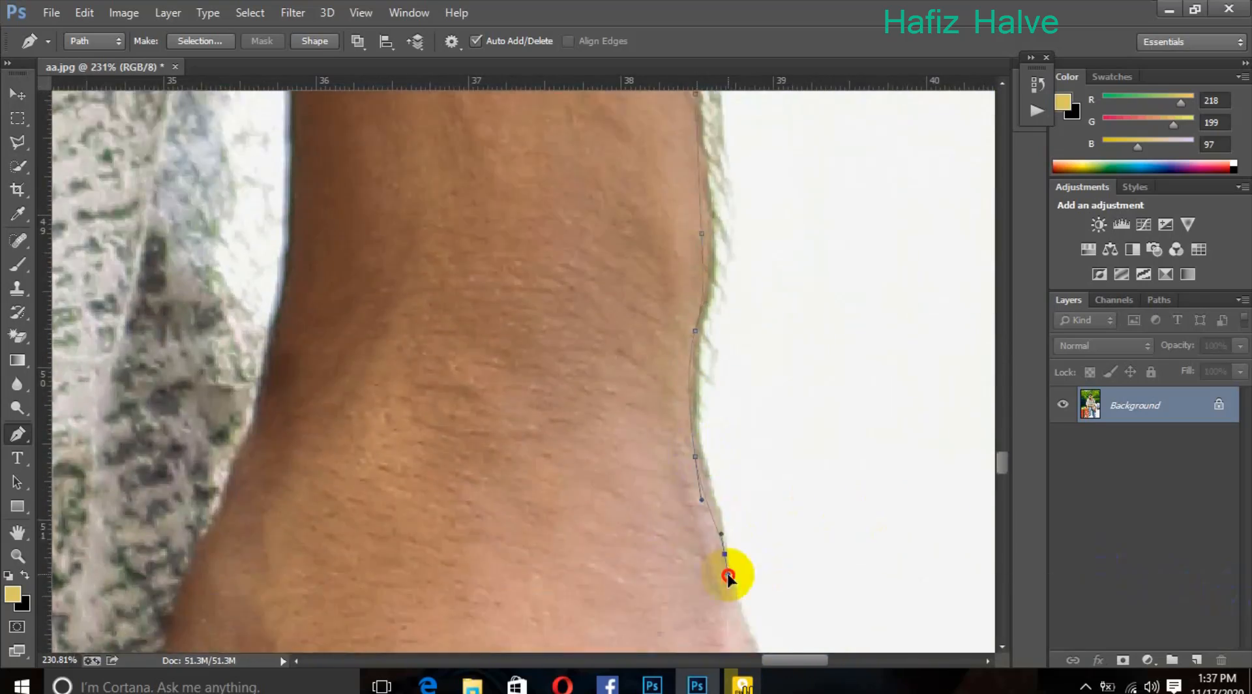
# Step: Trace the pen path around the outer edge of the hanging hand and fingers to the hip of the jeans
pyautogui.scroll(-5, 728, 576)
pyautogui.moveTo(754, 367); pyautogui.dragTo(794, 439)
pyautogui.scroll(-8, 811, 537)
pyautogui.moveTo(822, 571); pyautogui.dragTo(825, 592)
pyautogui.scroll(-5, 799, 522)
pyautogui.moveTo(657, 605); pyautogui.dragTo(659, 621)
pyautogui.scroll(-15, 659, 621)
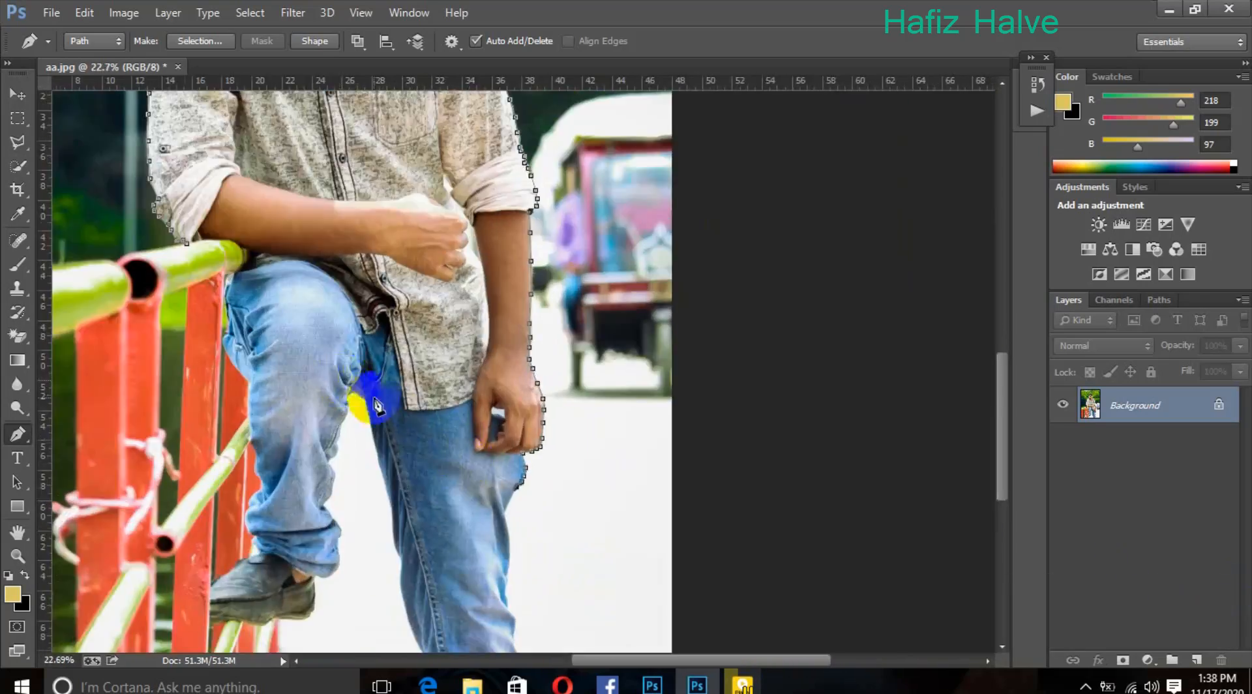
# Step: Close the pen path with points across the jeans and knee back to the starting cuff
pyautogui.click(370, 397)
pyautogui.click(273, 361)
pyautogui.click(205, 239)
pyautogui.scroll(-8, 204, 239)
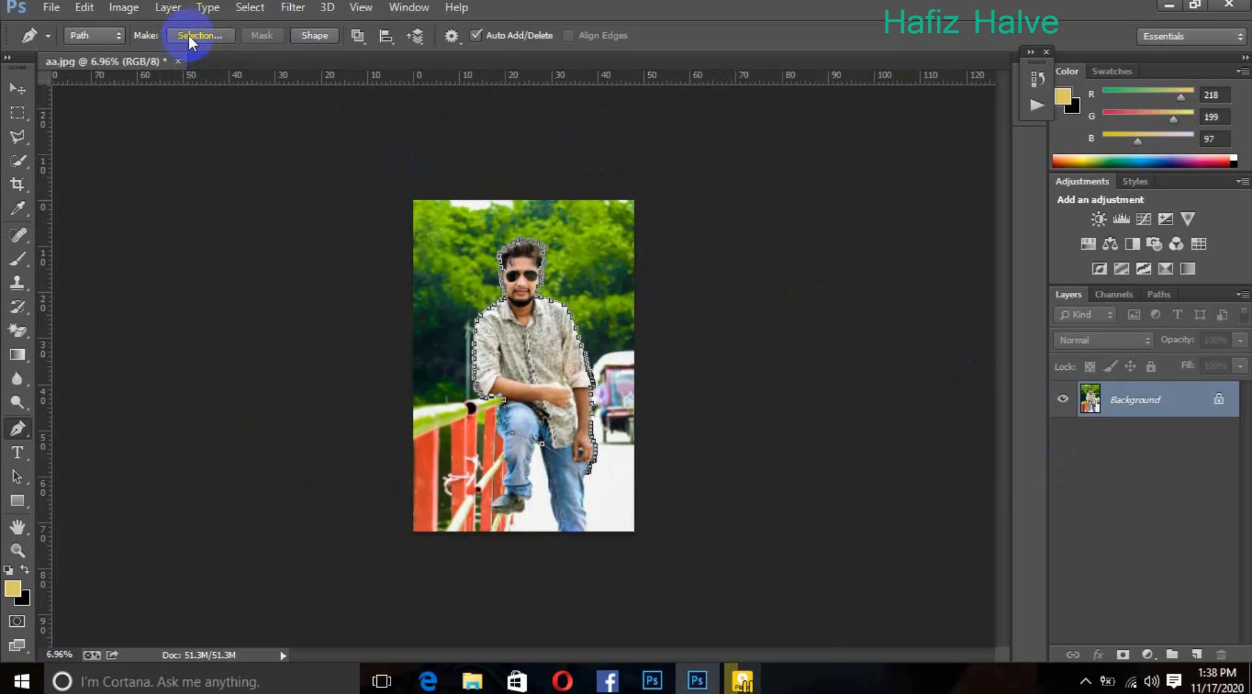
# Step: Convert the path into a new anti-aliased selection with 0 pixels feather and add a layer mask from it
pyautogui.click(189, 35)
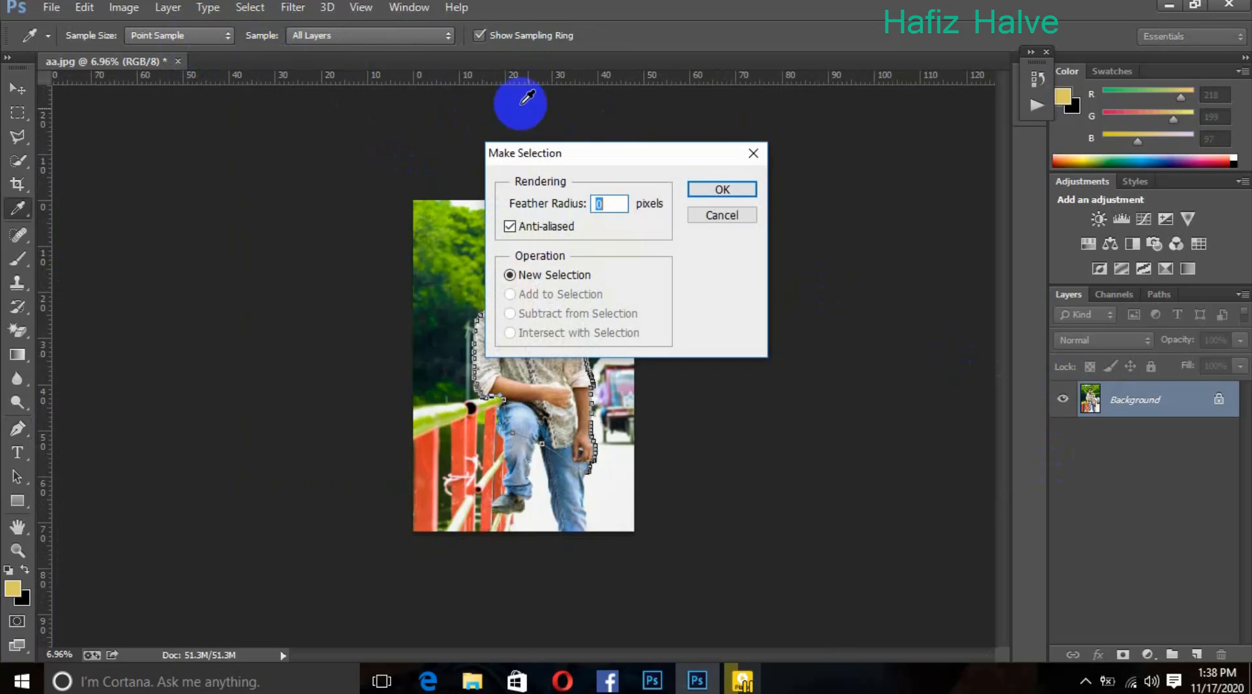
pyautogui.click(710, 189)
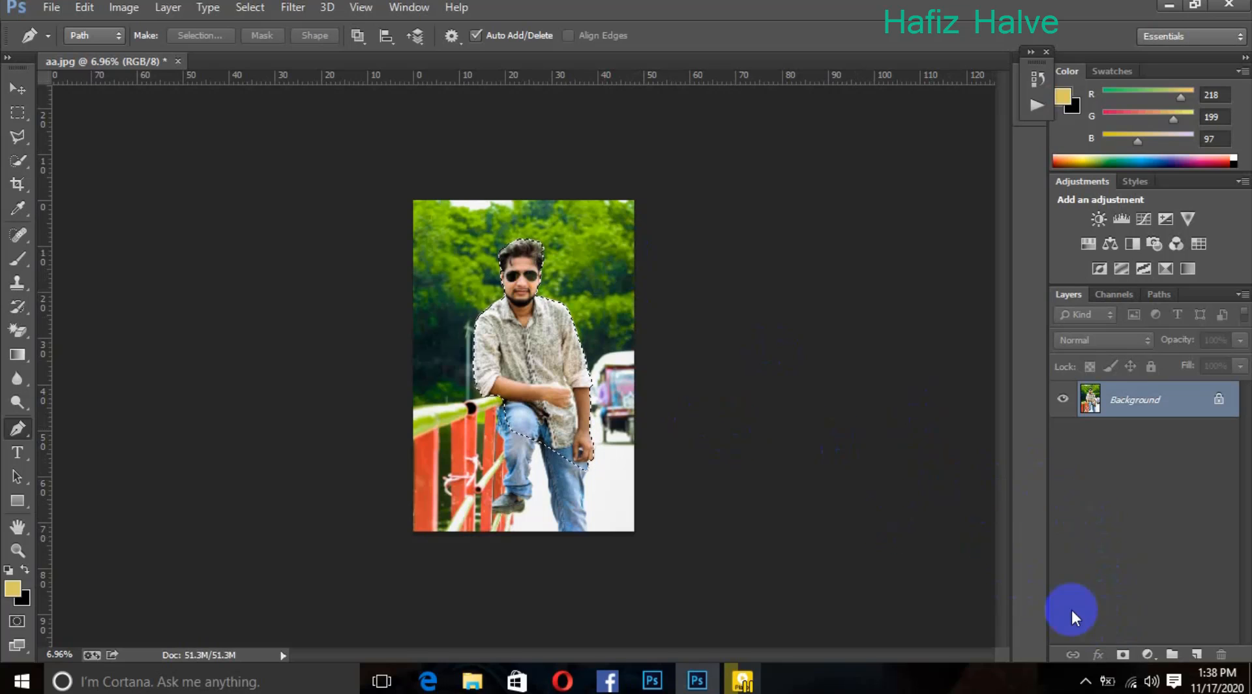
pyautogui.click(1123, 652)
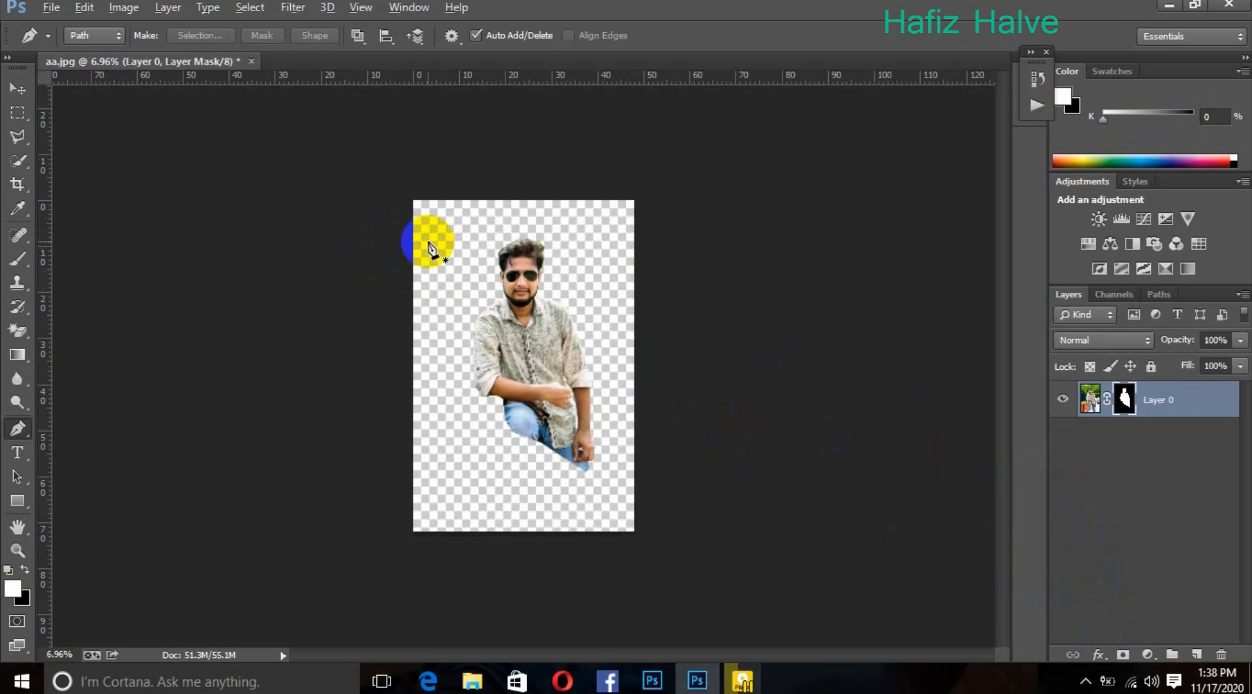
# Step: Open Refine Mask for the layer mask and brush the hair edges with the Refine Radius tool to remove the green background
pyautogui.scroll(11, 537, 215)
pyautogui.scroll(2, 493, 188)
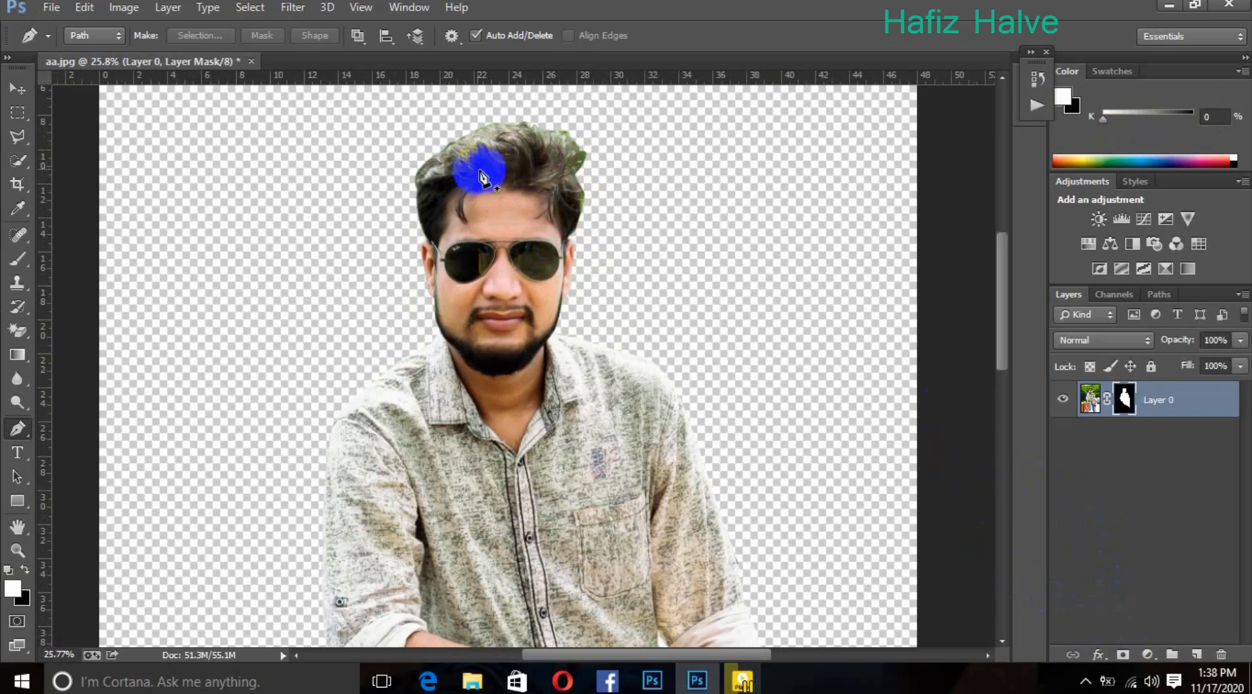
pyautogui.rightClick(1124, 401)
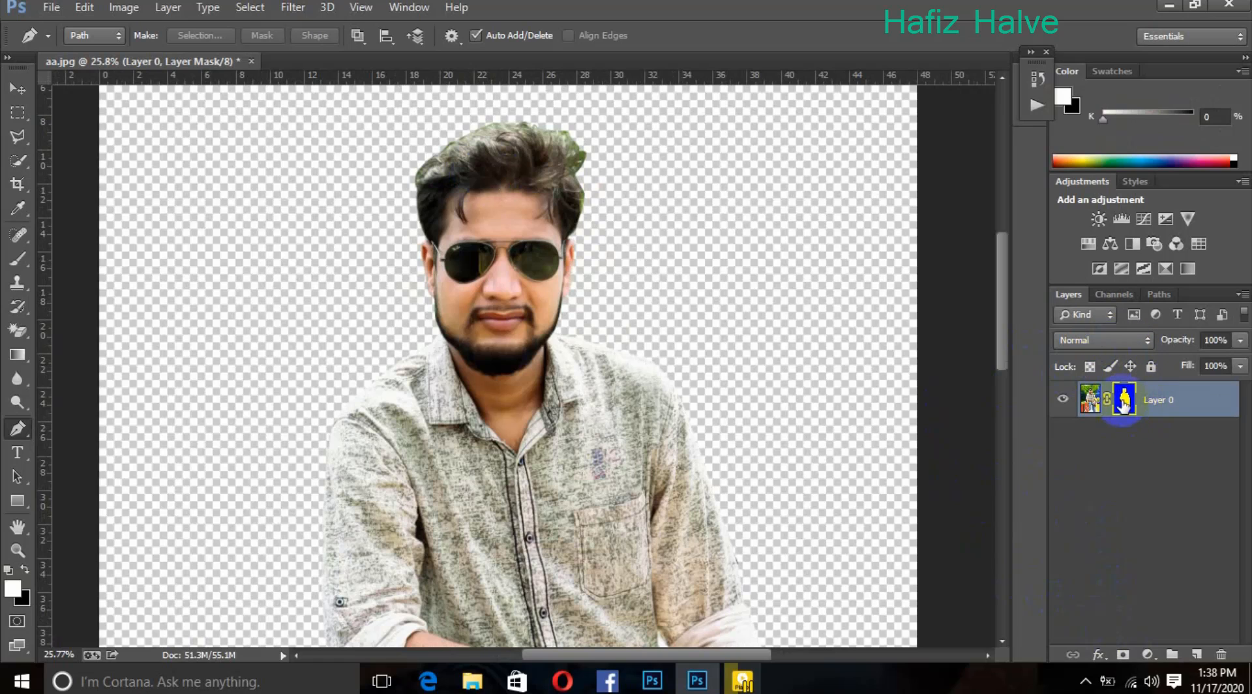
pyautogui.click(1117, 555)
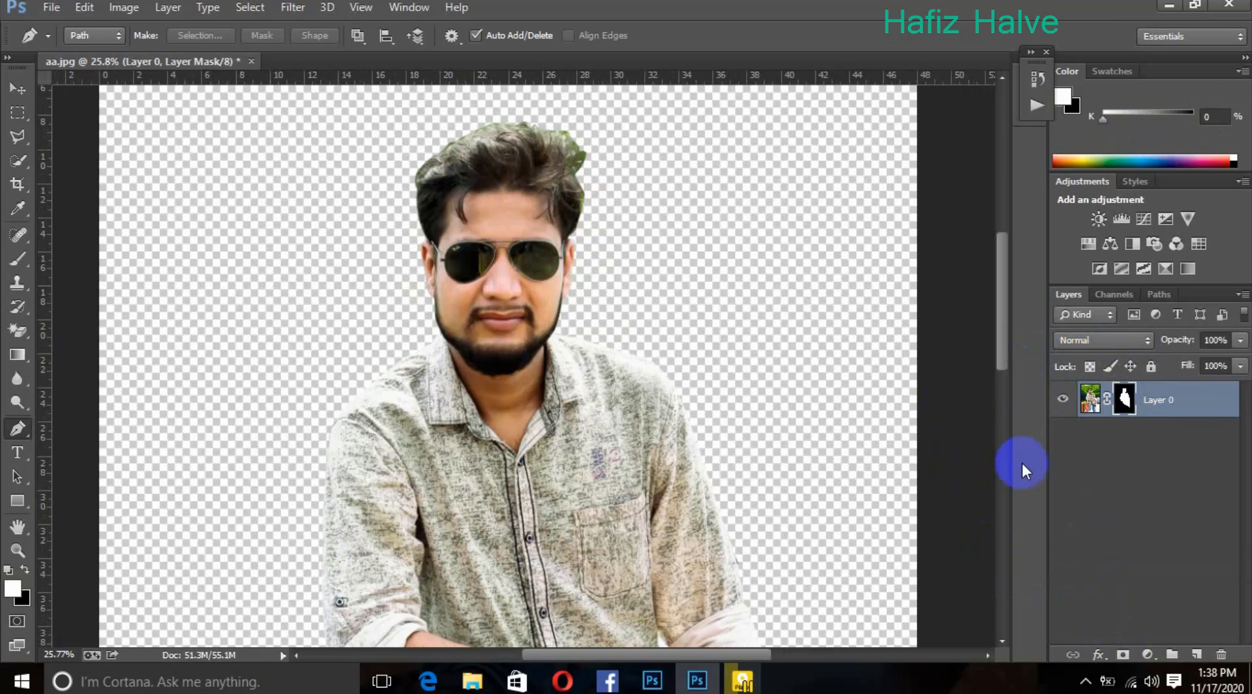
pyautogui.press(']')
pyautogui.scroll(3, 567, 183)
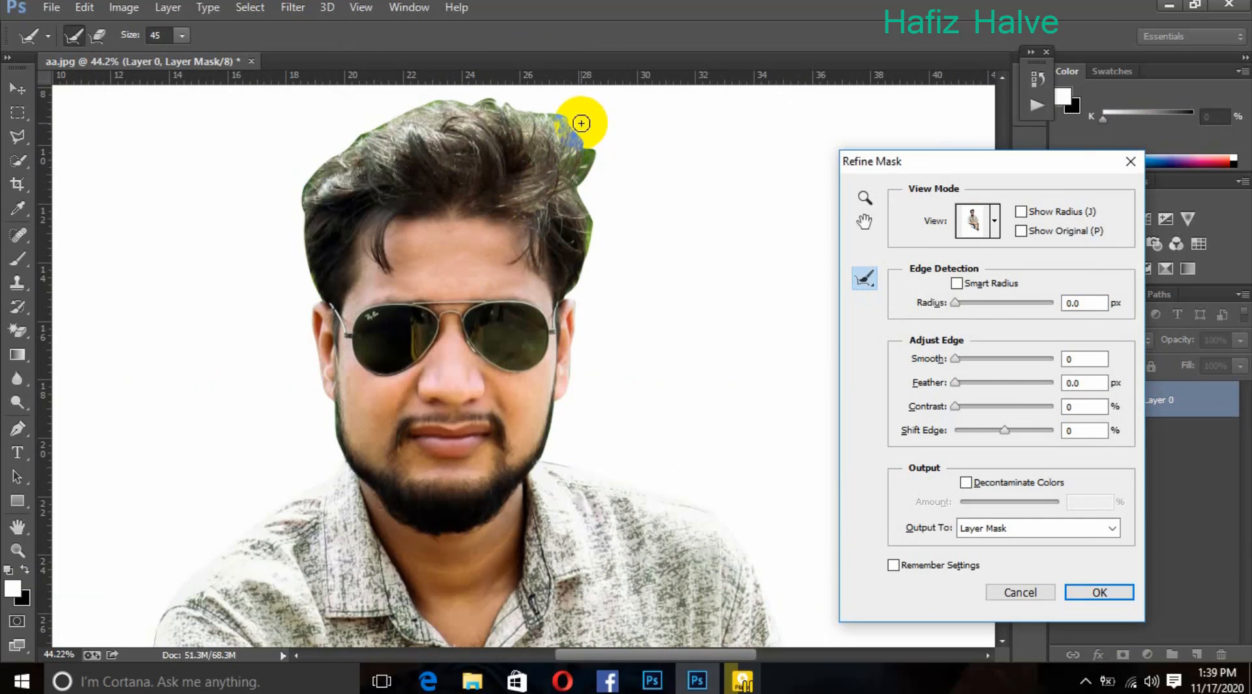
pyautogui.moveTo(579, 120)
pyautogui.mouseDown()
pyautogui.moveTo(577, 173)
pyautogui.moveTo(477, 98)
pyautogui.moveTo(410, 103)
pyautogui.moveTo(312, 173)
pyautogui.moveTo(302, 239)
pyautogui.moveTo(314, 300)
pyautogui.mouseUp()
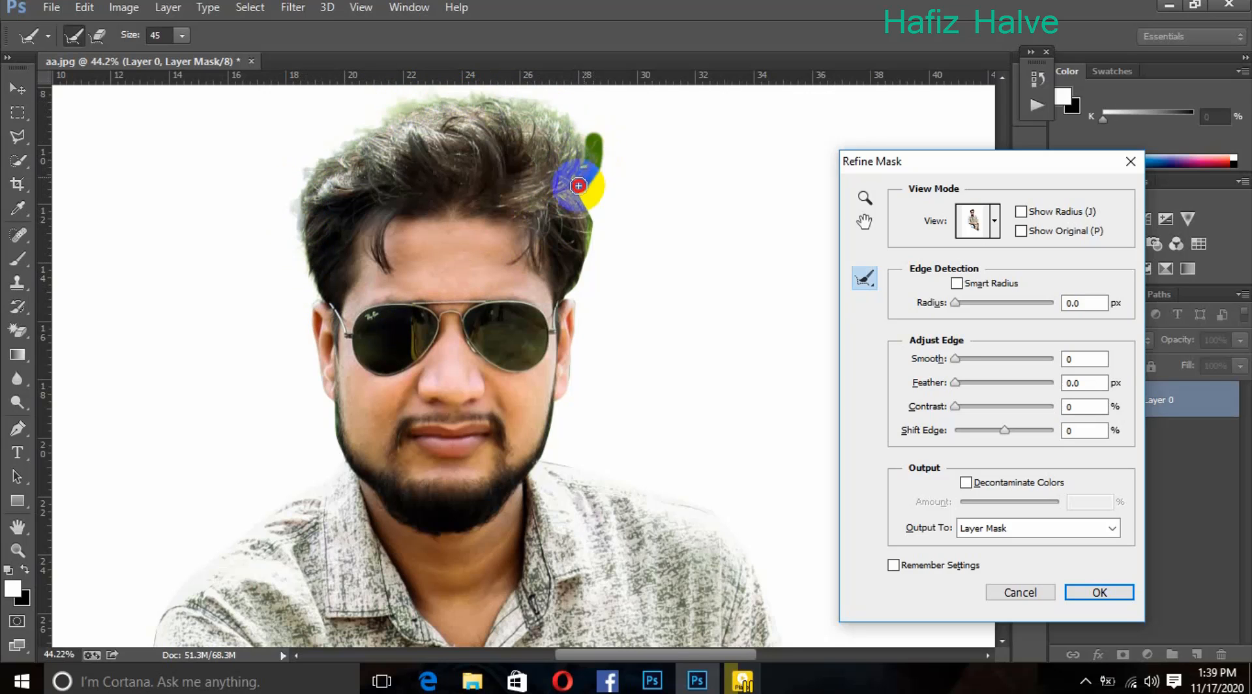
pyautogui.moveTo(579, 192)
pyautogui.mouseDown()
pyautogui.moveTo(576, 286)
pyautogui.moveTo(591, 204)
pyautogui.moveTo(558, 116)
pyautogui.moveTo(518, 98)
pyautogui.moveTo(411, 110)
pyautogui.moveTo(297, 181)
pyautogui.moveTo(301, 265)
pyautogui.mouseUp()
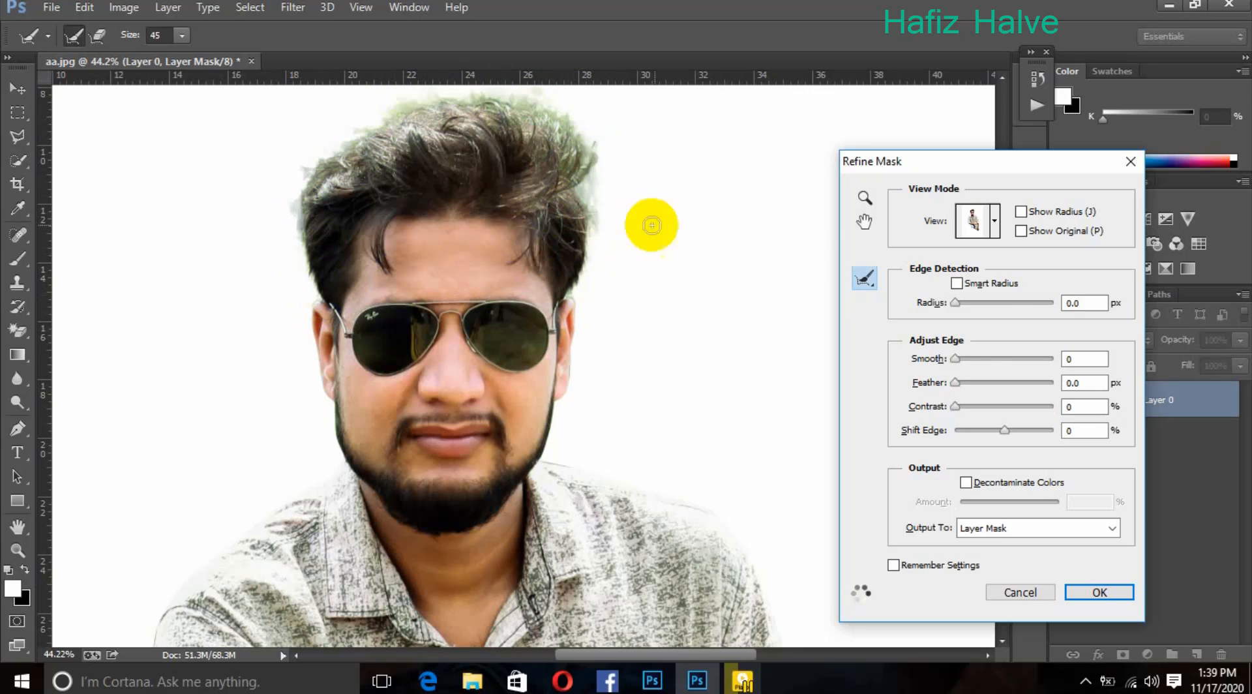
# Step: Set the mask's Smooth to 11 and Feather to 1.7 px, and apply the refinement to the layer mask
pyautogui.moveTo(955, 359); pyautogui.dragTo(964, 383)
pyautogui.scroll(4, 565, 403)
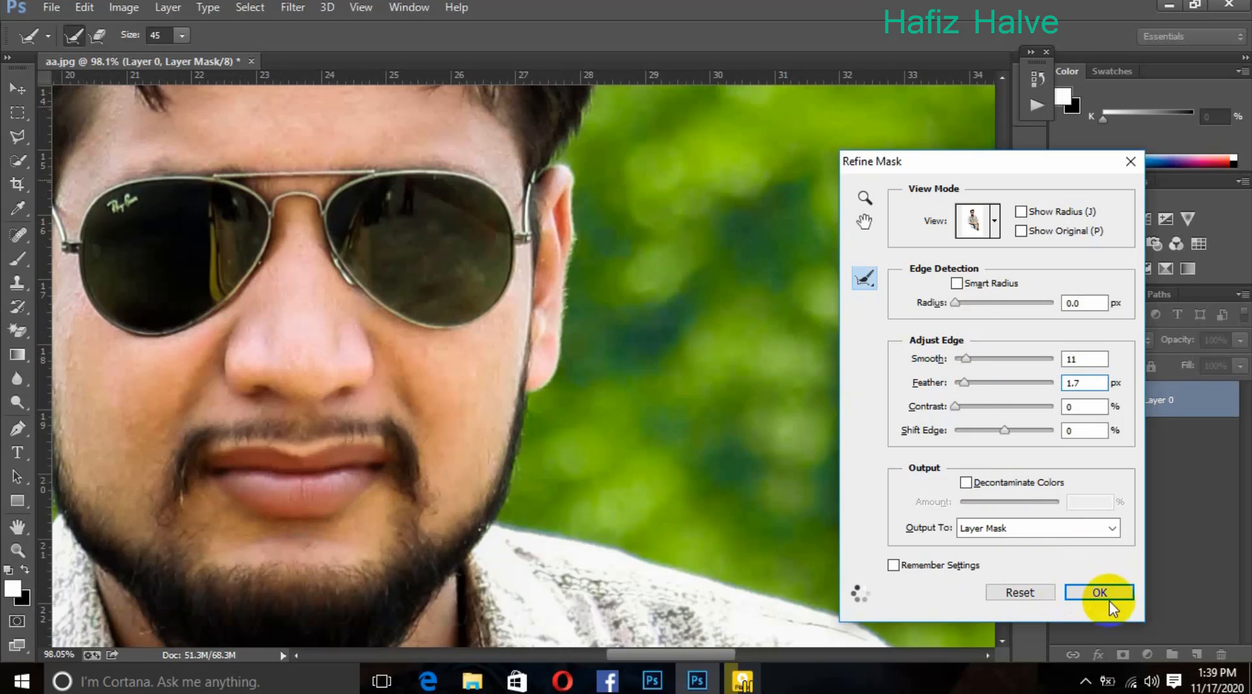
pyautogui.click(1113, 598)
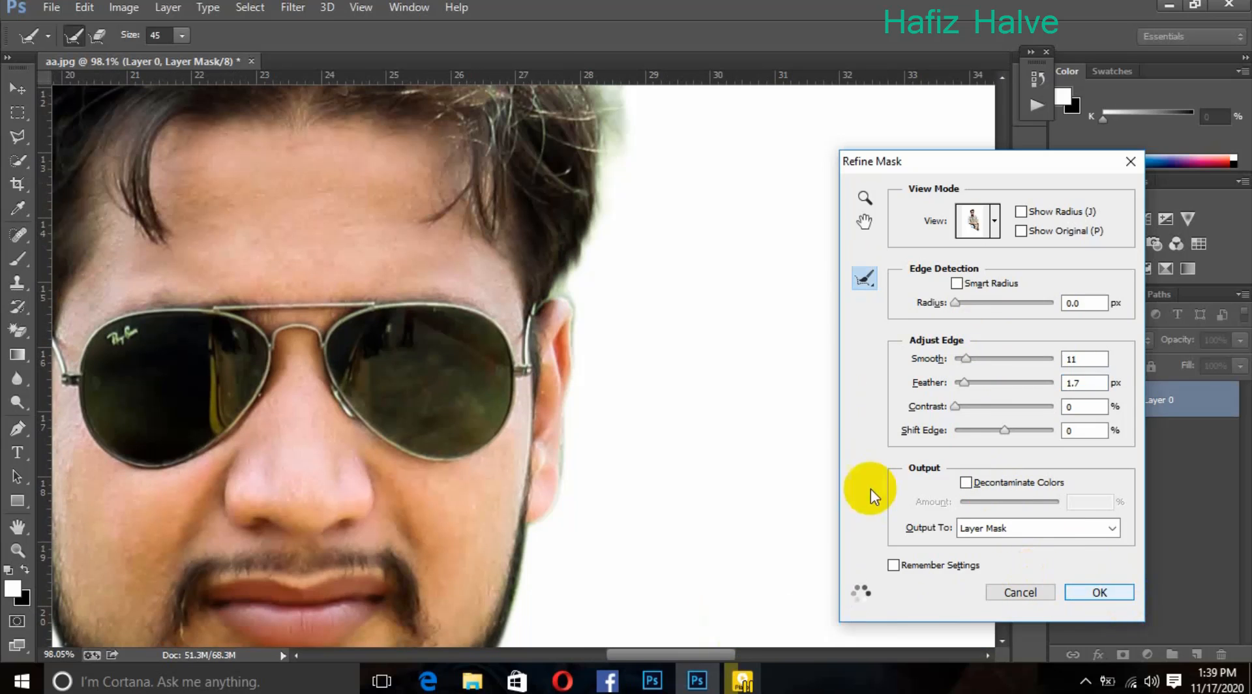
pyautogui.scroll(-2, 560, 496)
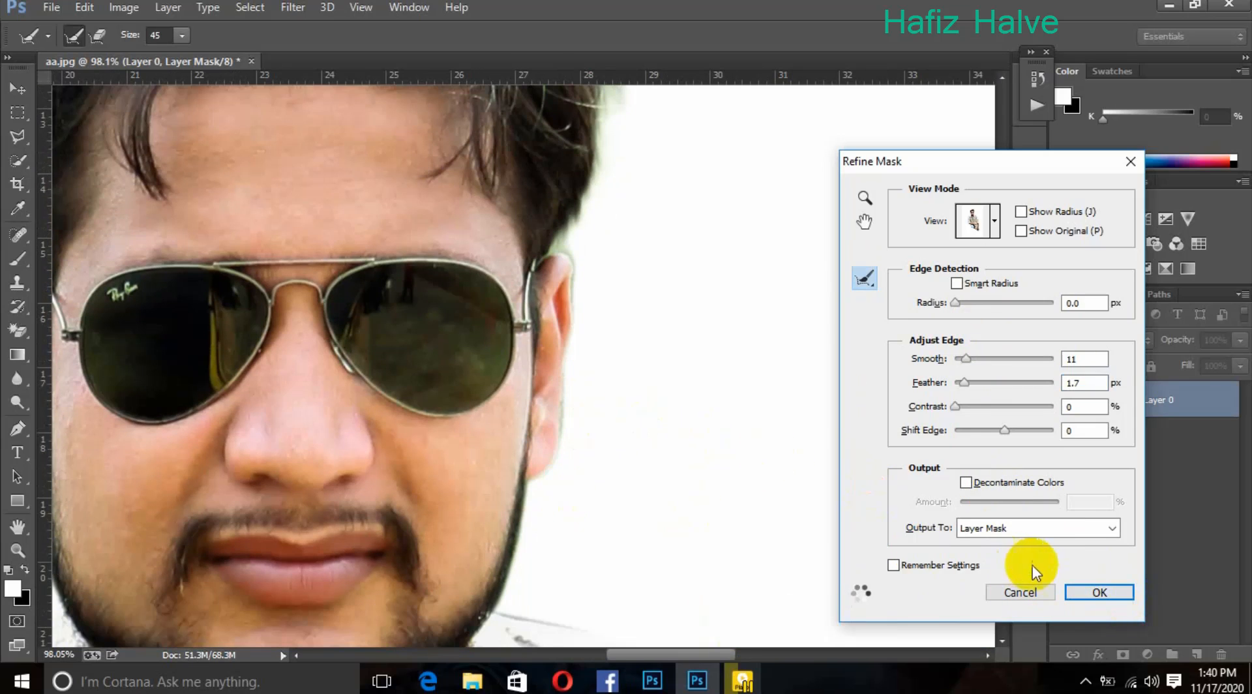
pyautogui.click(1086, 590)
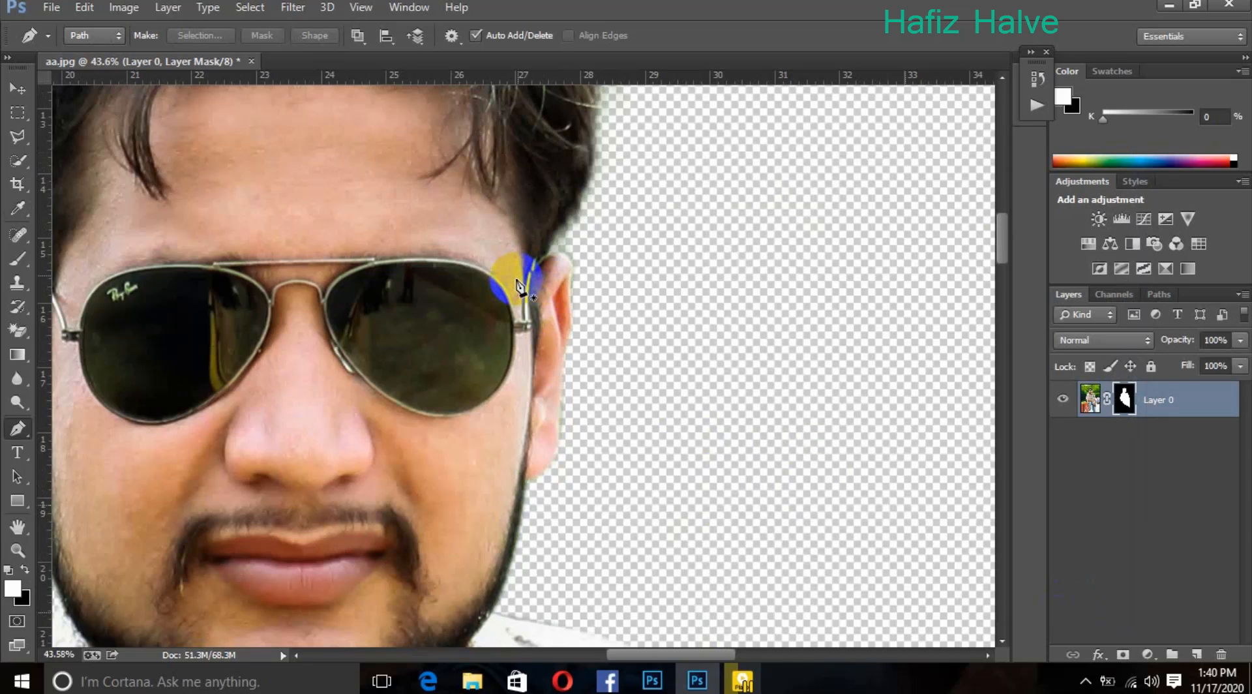
pyautogui.scroll(-5, 520, 287)
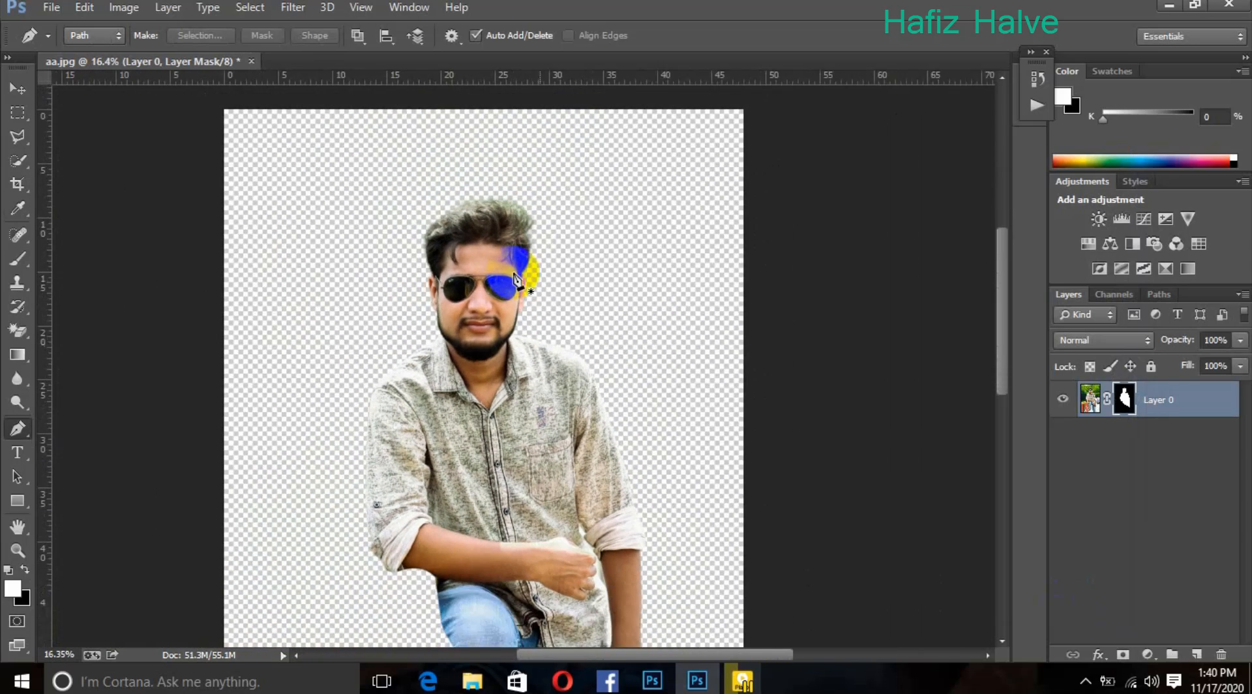
pyautogui.scroll(-3, 515, 279)
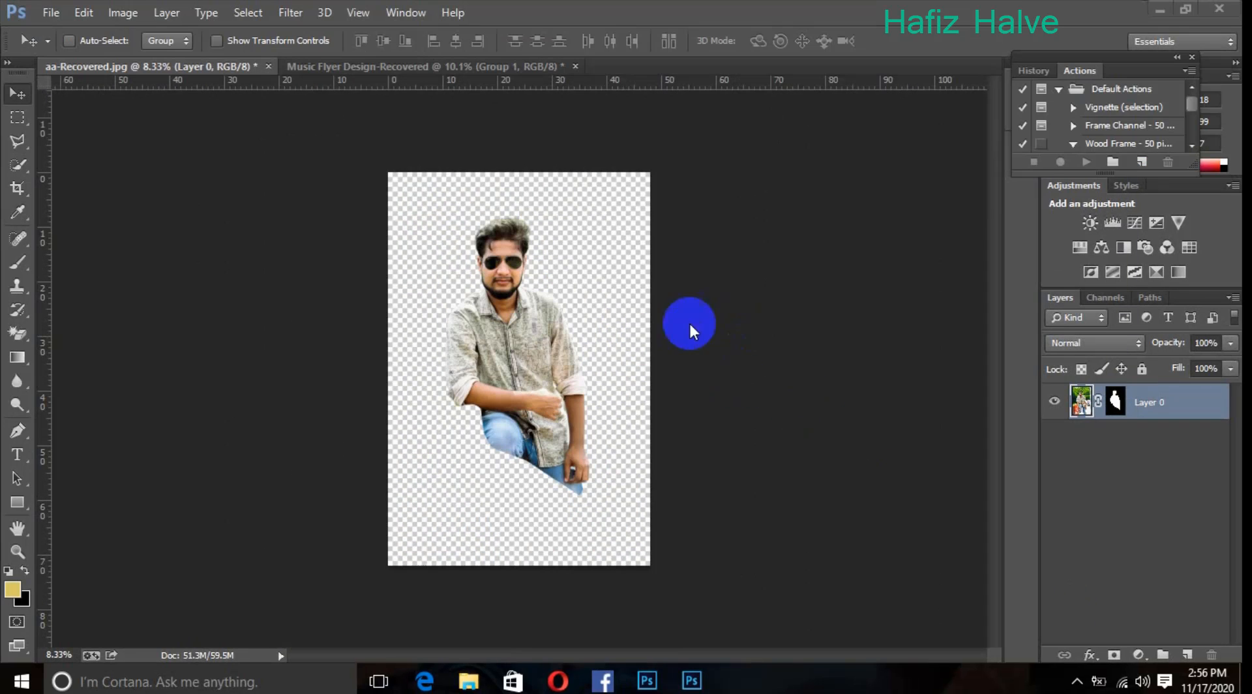
# Step: Begin a new document with millimetres as the unit, a width of 297 and a height of 420
pyautogui.click(51, 14)
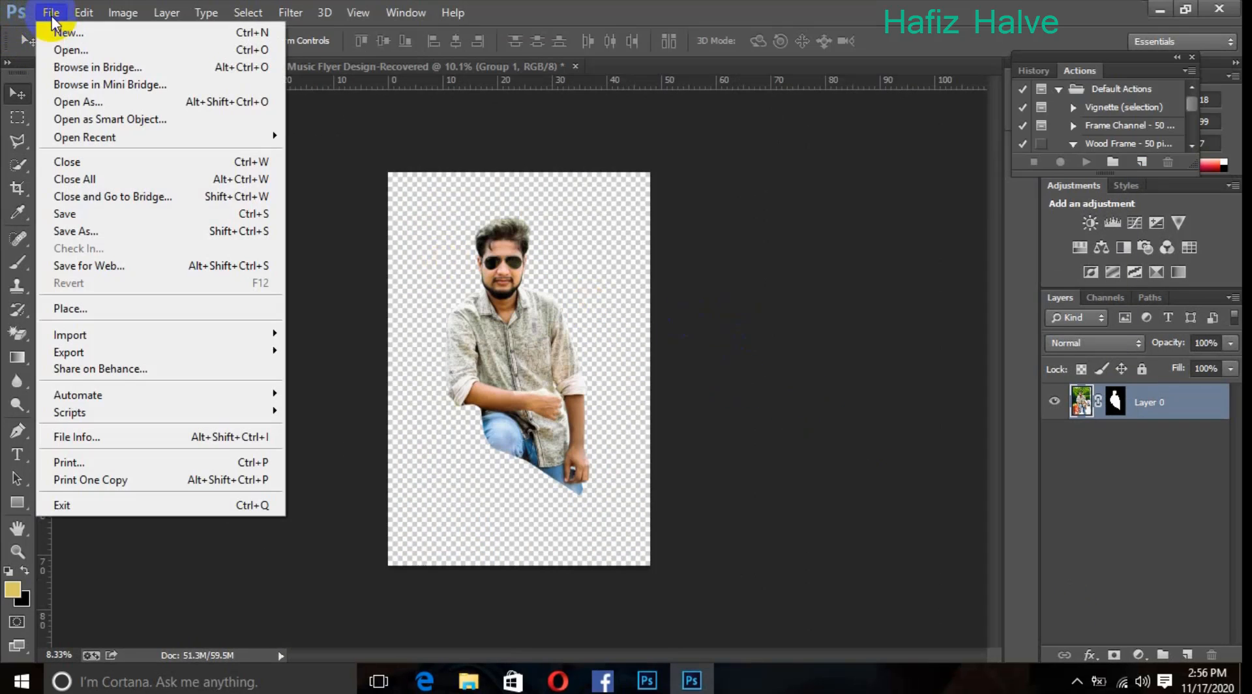
pyautogui.click(55, 32)
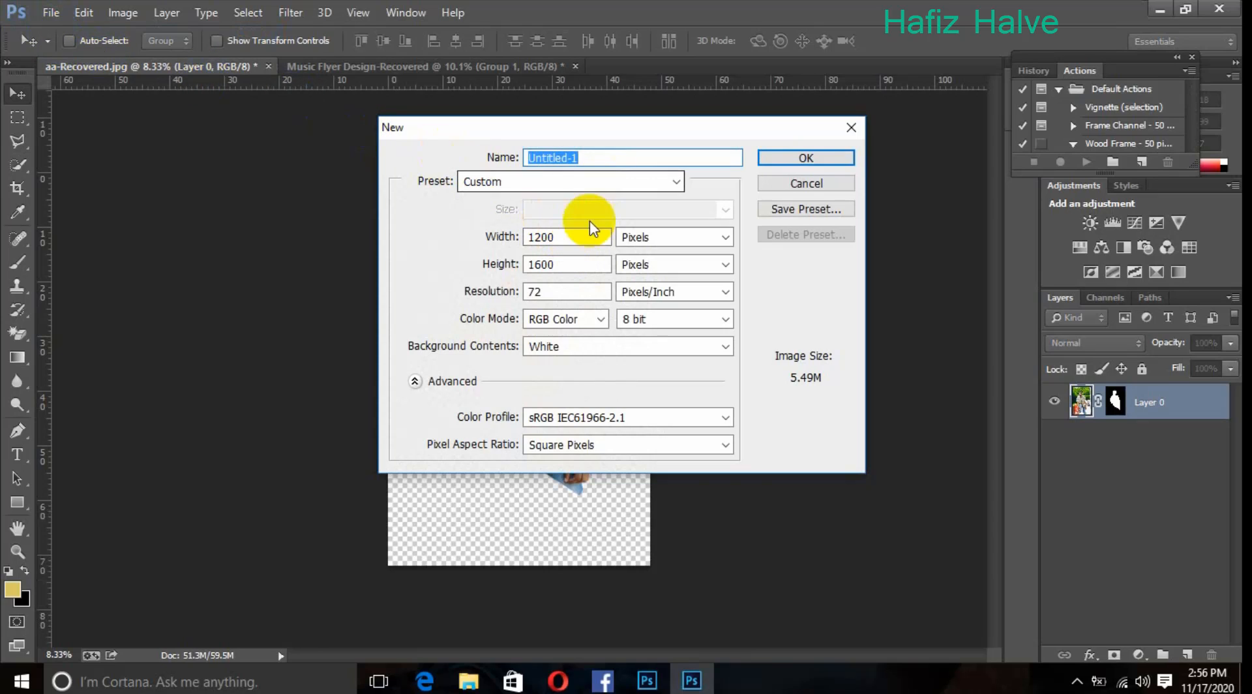
pyautogui.moveTo(571, 237); pyautogui.dragTo(186, 244)
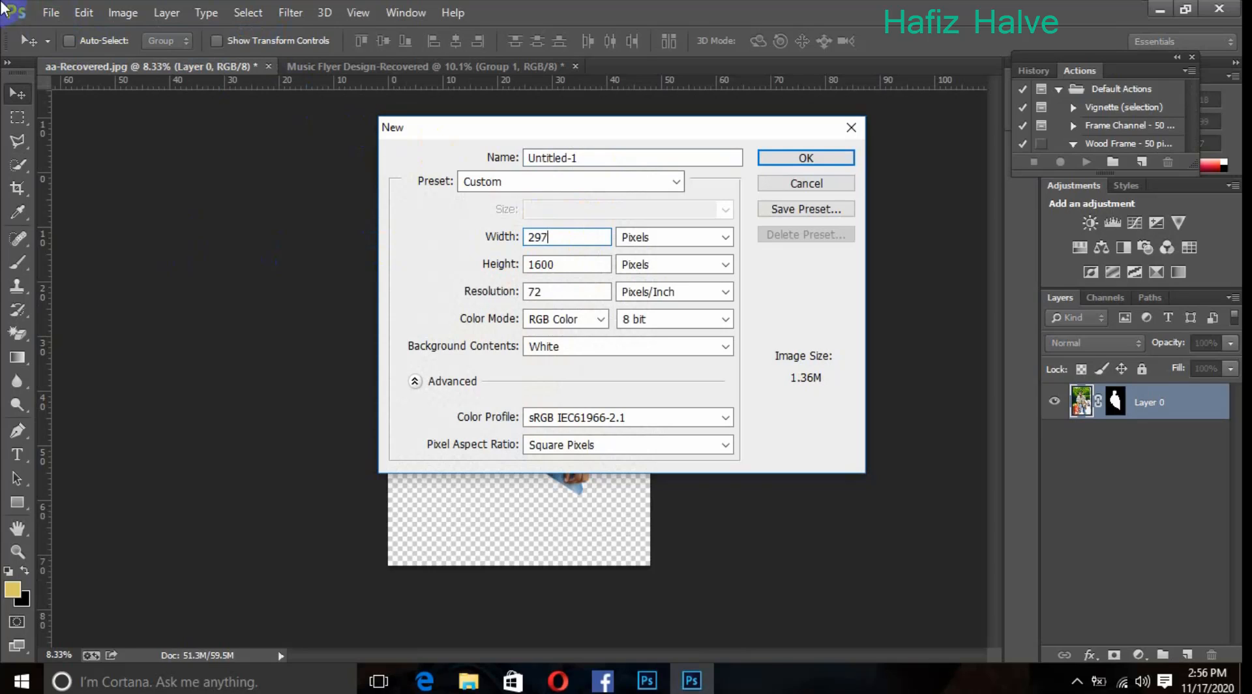
pyautogui.moveTo(574, 264); pyautogui.dragTo(365, 257)
pyautogui.write('420')
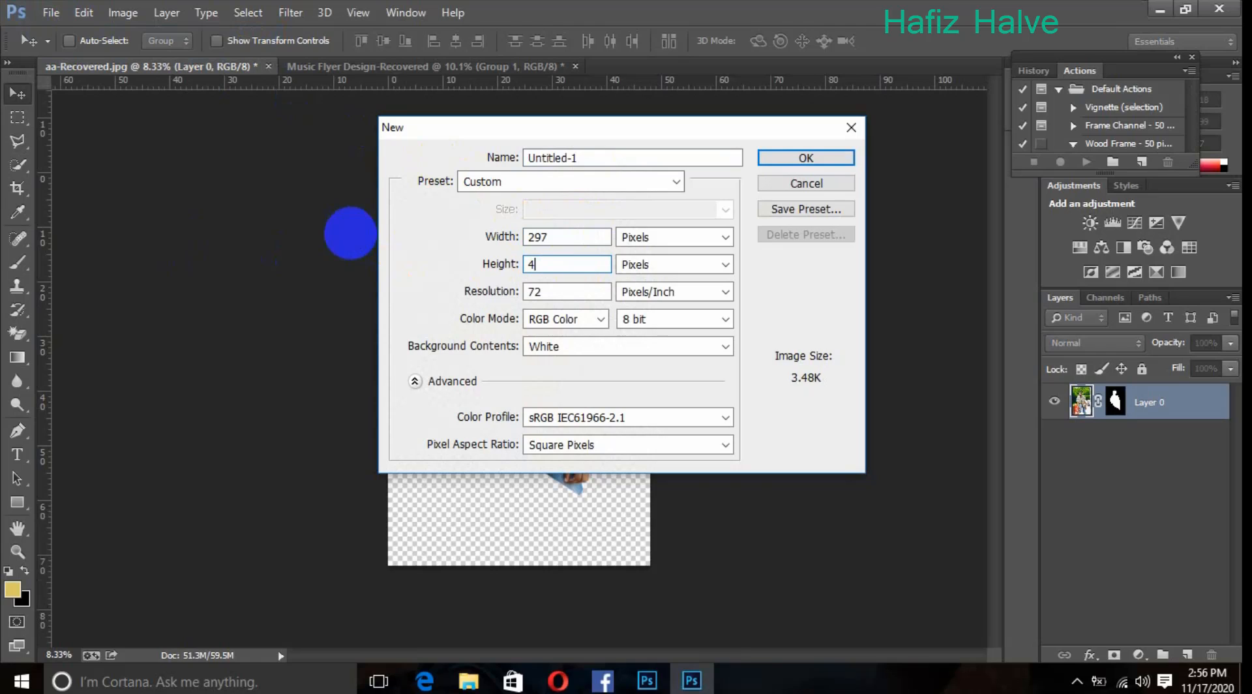
pyautogui.click(643, 239)
pyautogui.click(648, 301)
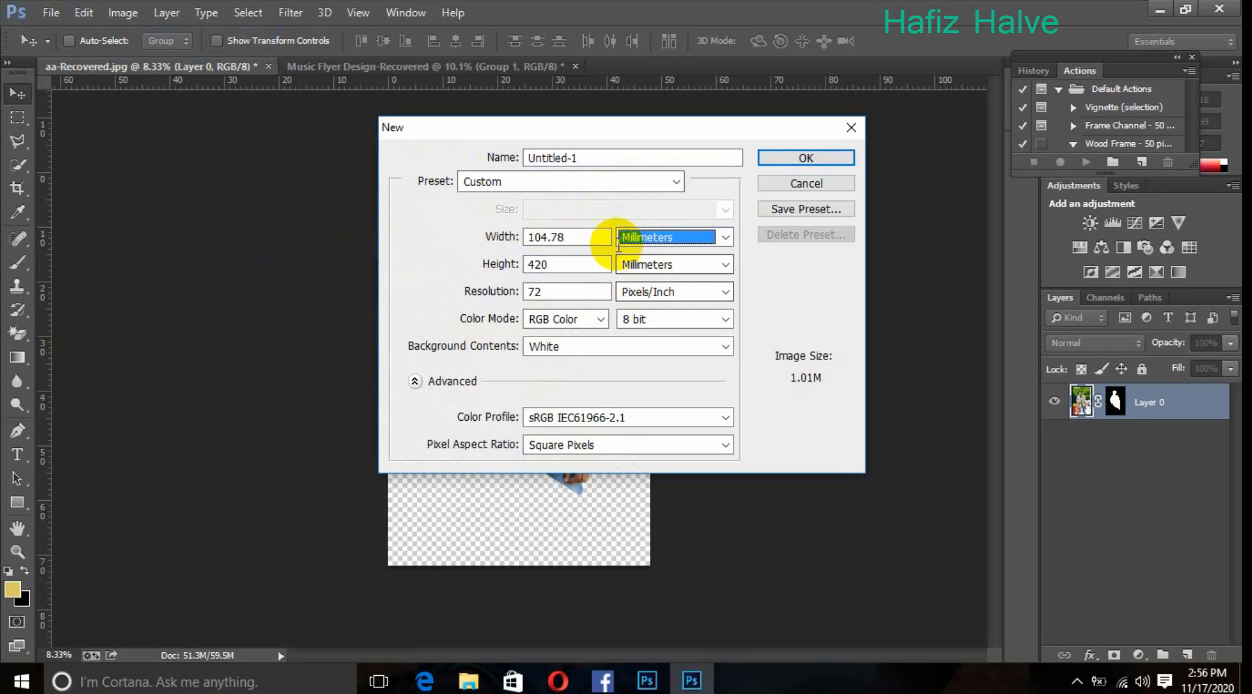
pyautogui.moveTo(573, 237); pyautogui.dragTo(411, 243)
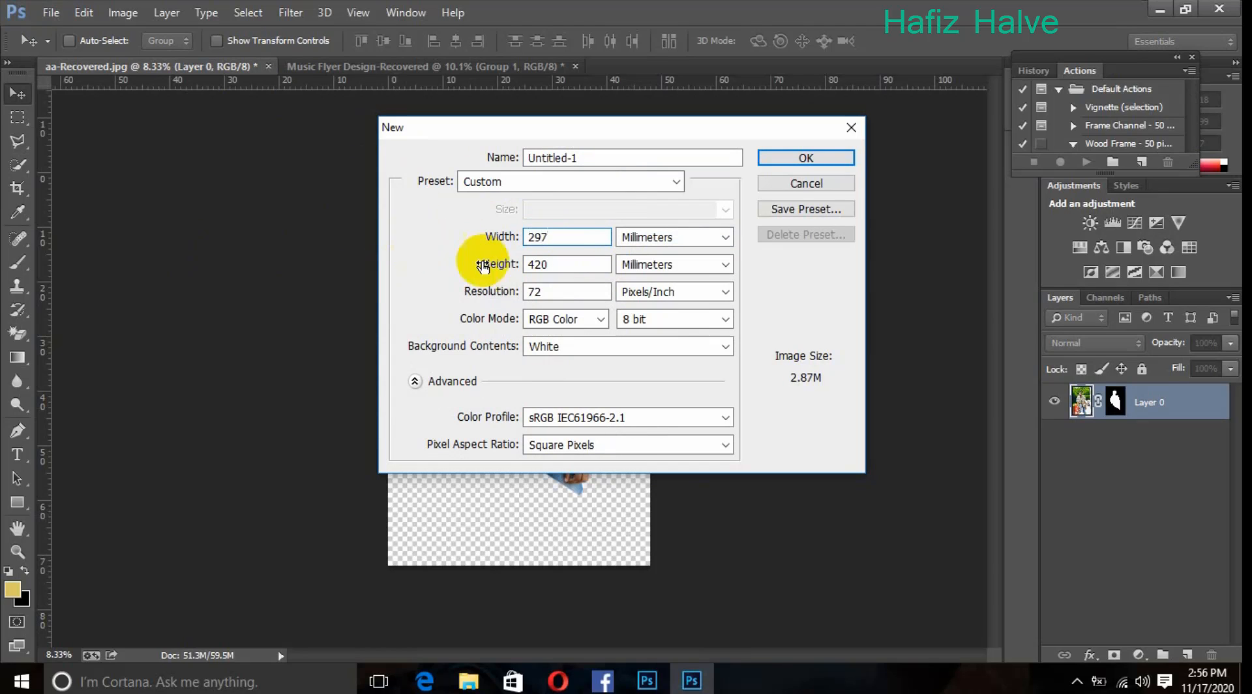
# Step: Set the new document's resolution to 300 pixels/inch and name it Music Flyer
pyautogui.click(576, 296)
pyautogui.moveTo(577, 296); pyautogui.dragTo(479, 291)
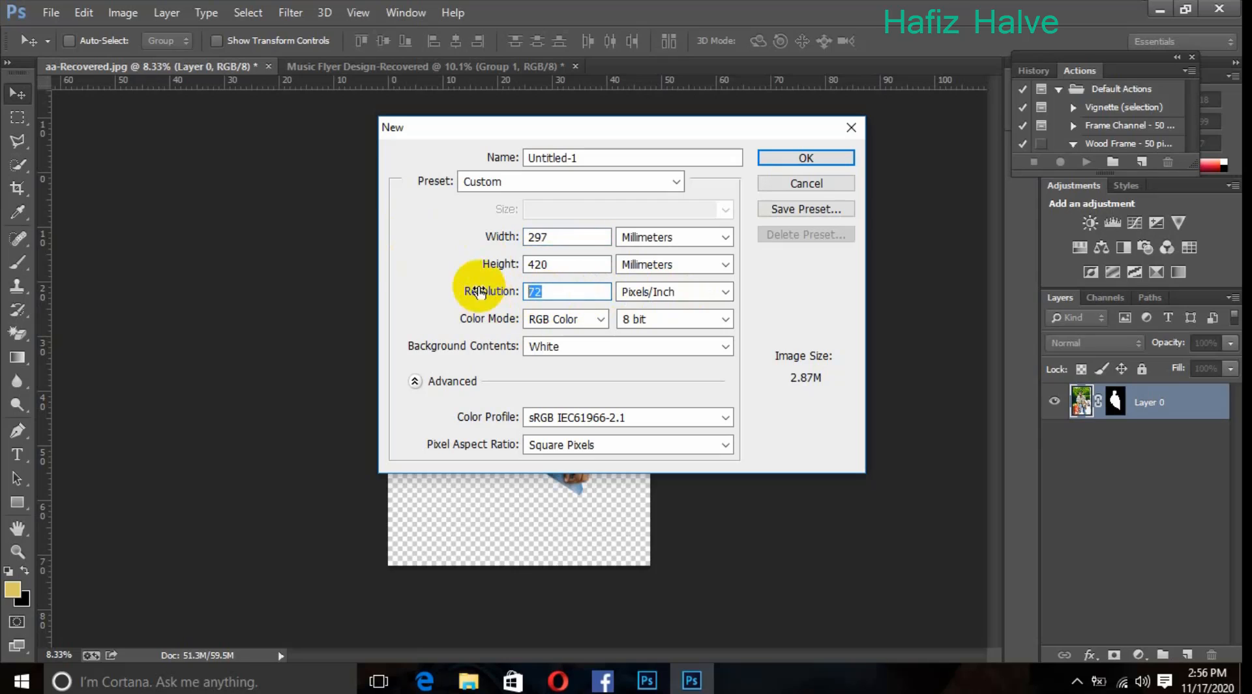
pyautogui.write('300')
pyautogui.moveTo(632, 158); pyautogui.dragTo(443, 160)
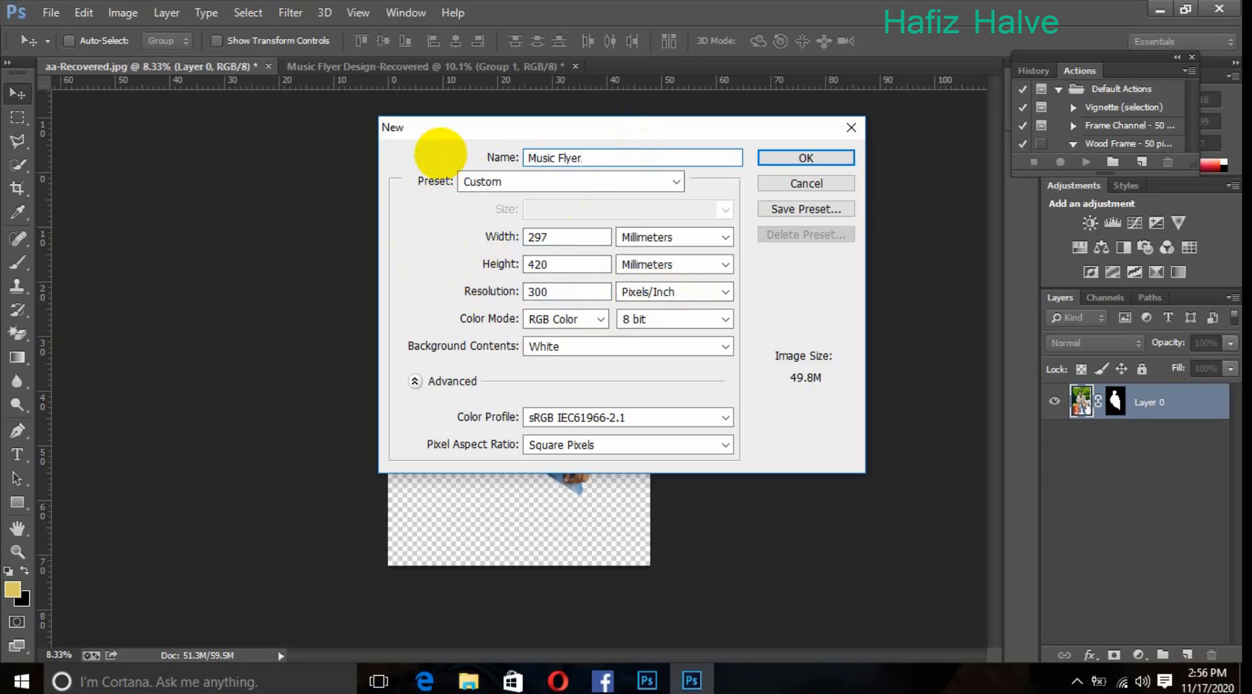
# Step: Complete the document name as Music Flyer Design and create the new document
pyautogui.press('Tab')
pyautogui.press('Tab')
pyautogui.press('Tab')
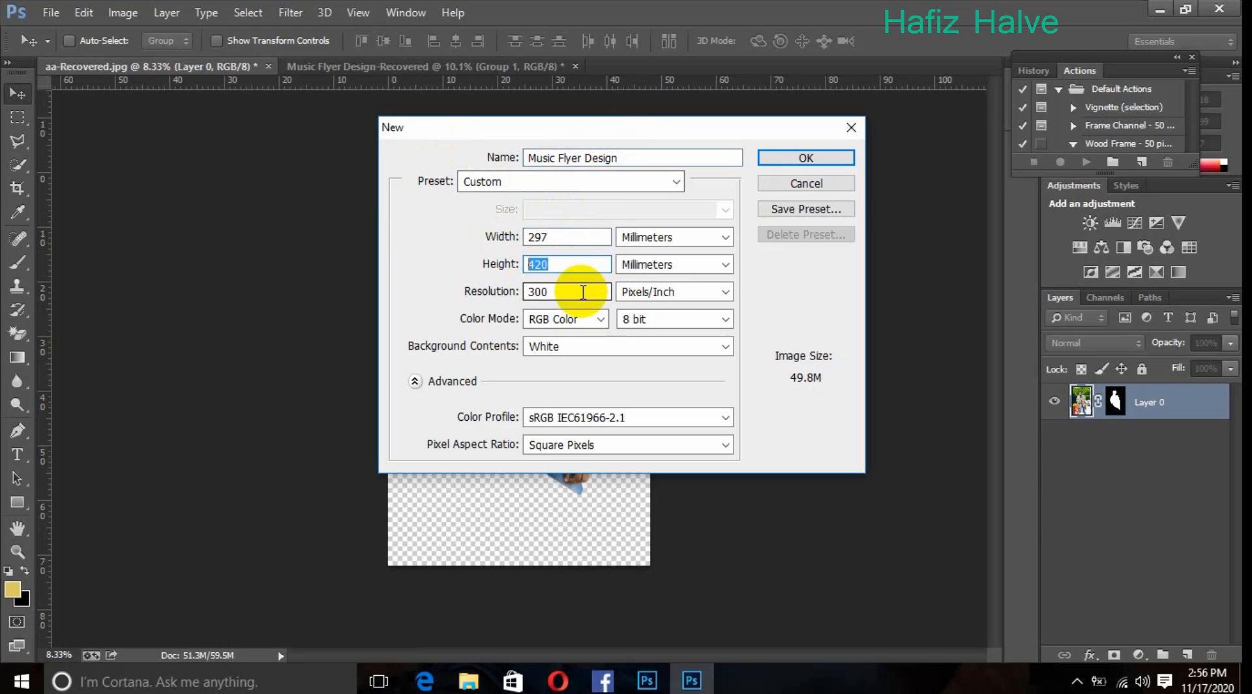
pyautogui.press('Tab')
pyautogui.click(807, 157)
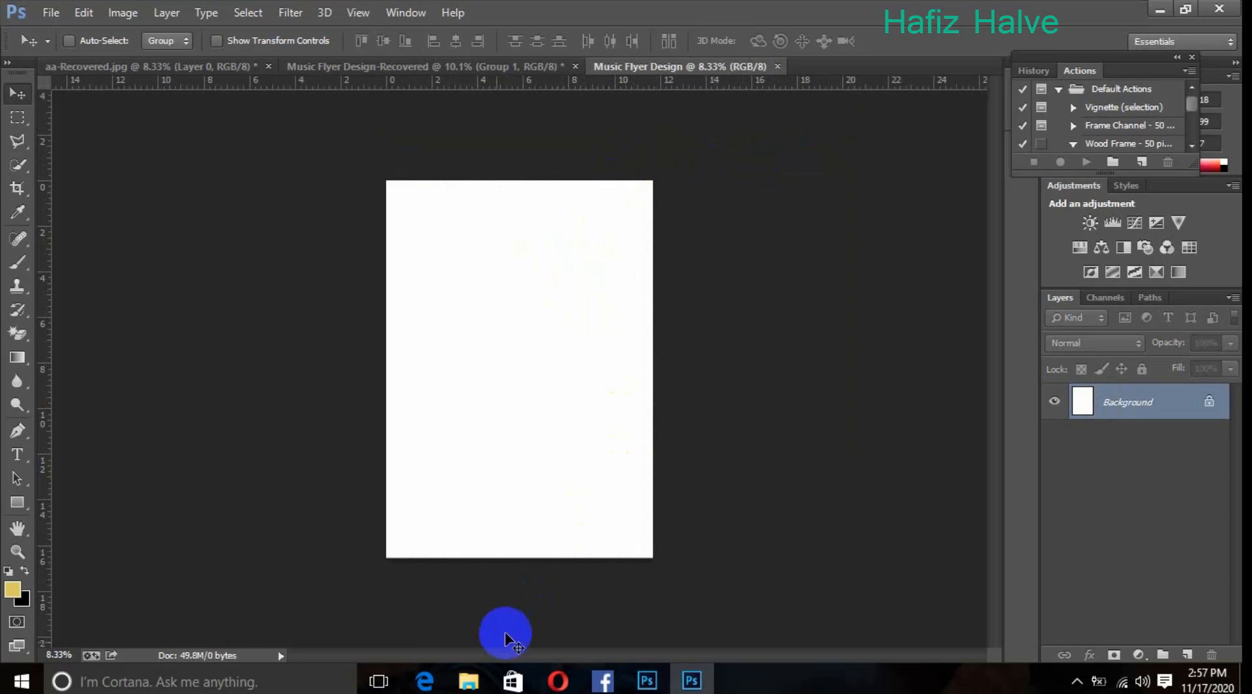
# Step: Place image 43 from the photo folder into the flyer and scale it to 36.93% wide and 42.20% high, covering the canvas
pyautogui.moveTo(470, 679)
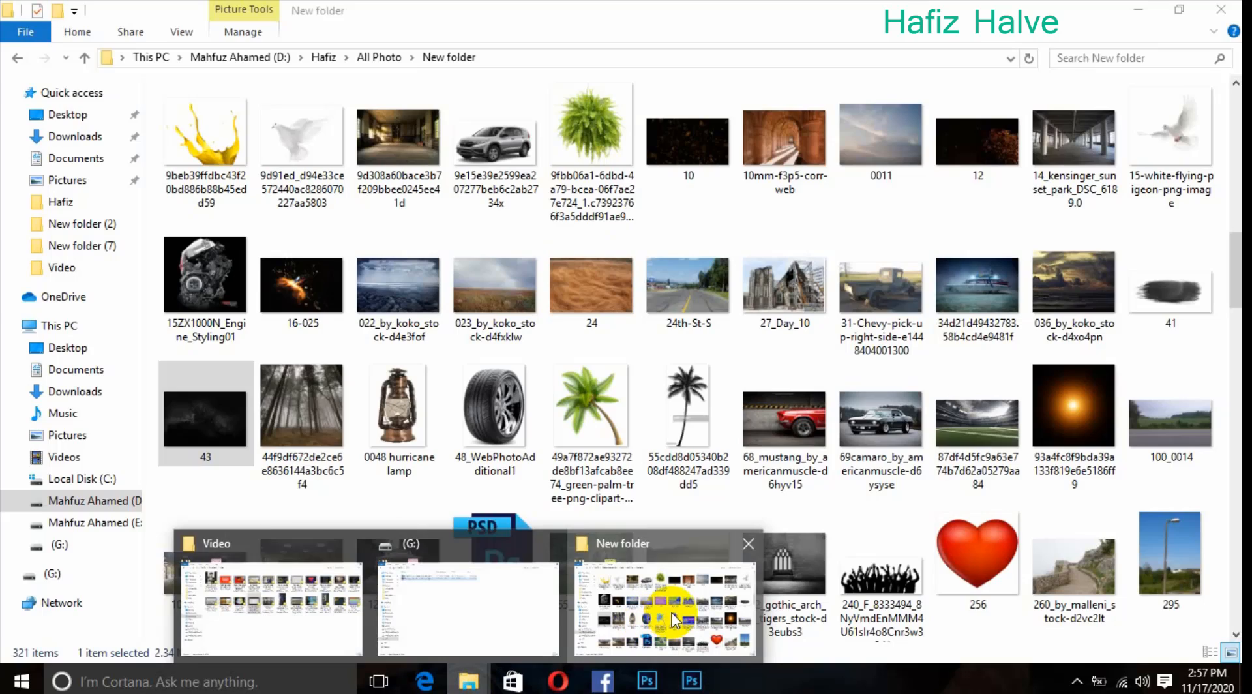
pyautogui.click(675, 620)
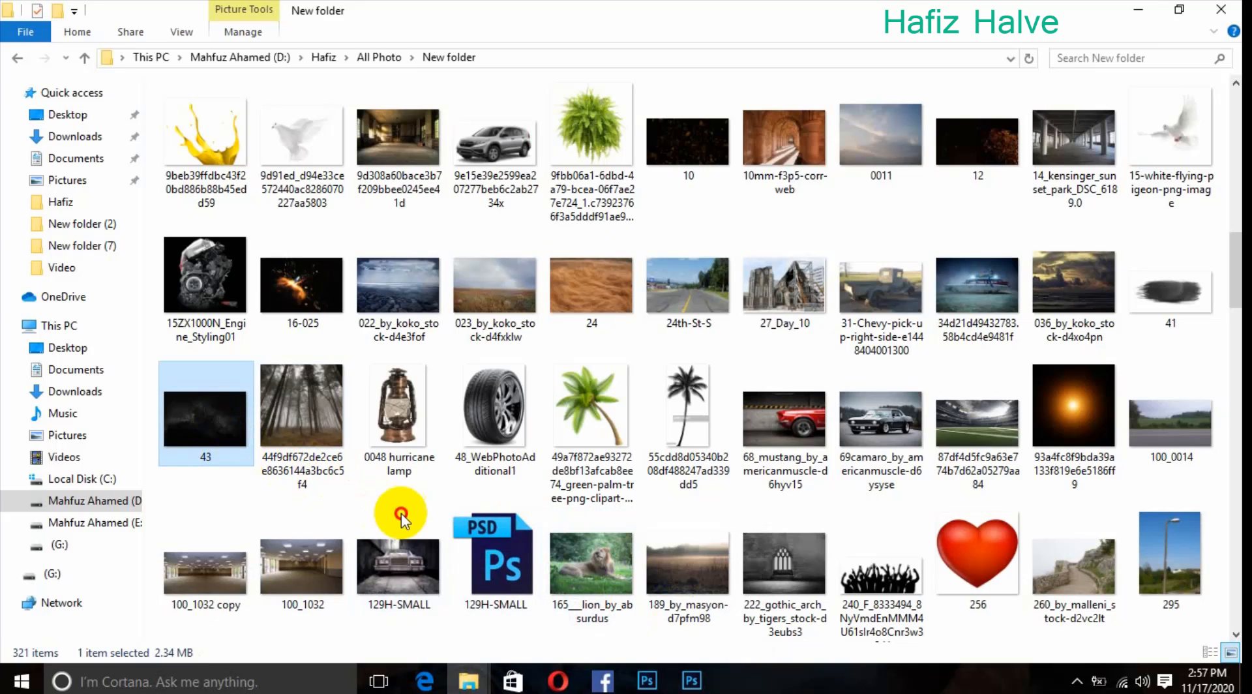
pyautogui.moveTo(401, 515); pyautogui.dragTo(669, 412)
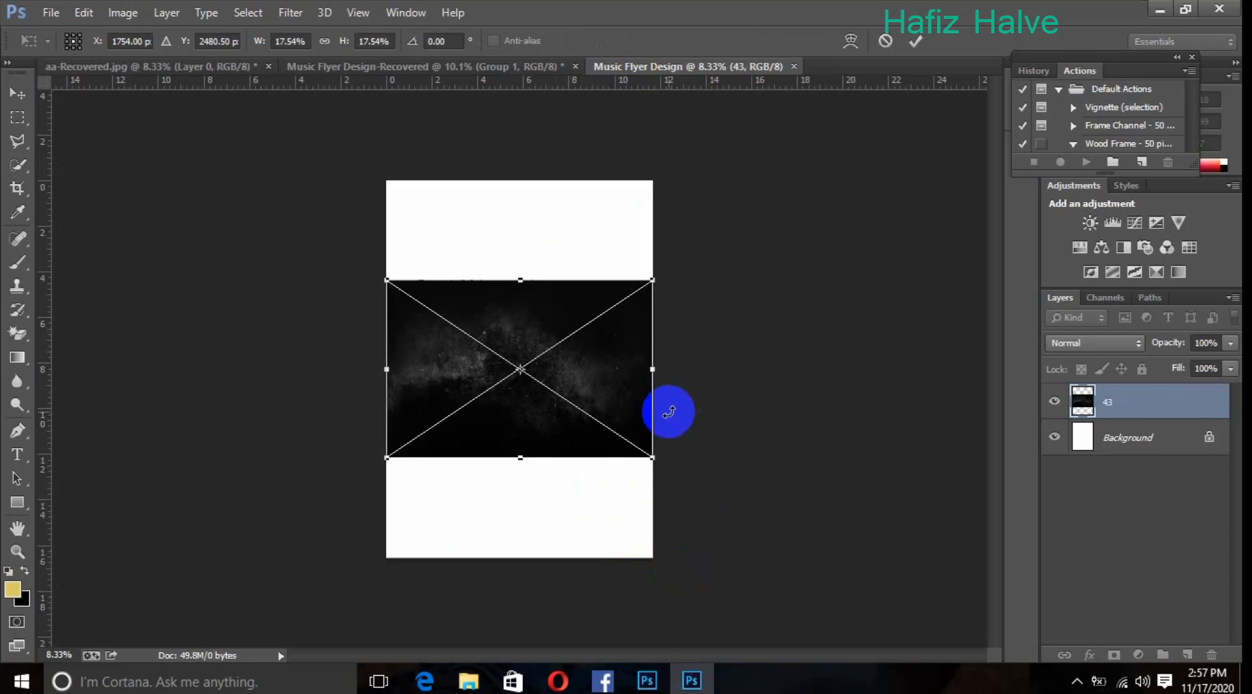
pyautogui.moveTo(653, 457); pyautogui.dragTo(876, 608)
pyautogui.moveTo(632, 280); pyautogui.dragTo(632, 180)
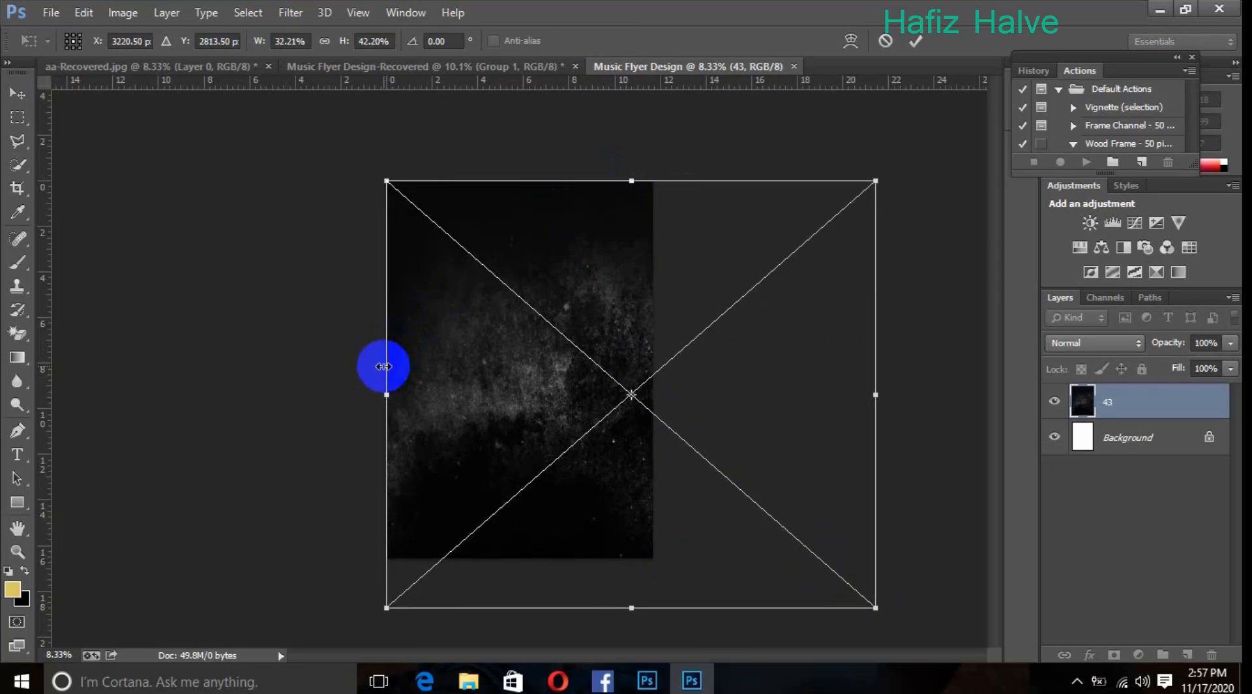
pyautogui.moveTo(384, 366); pyautogui.dragTo(467, 255)
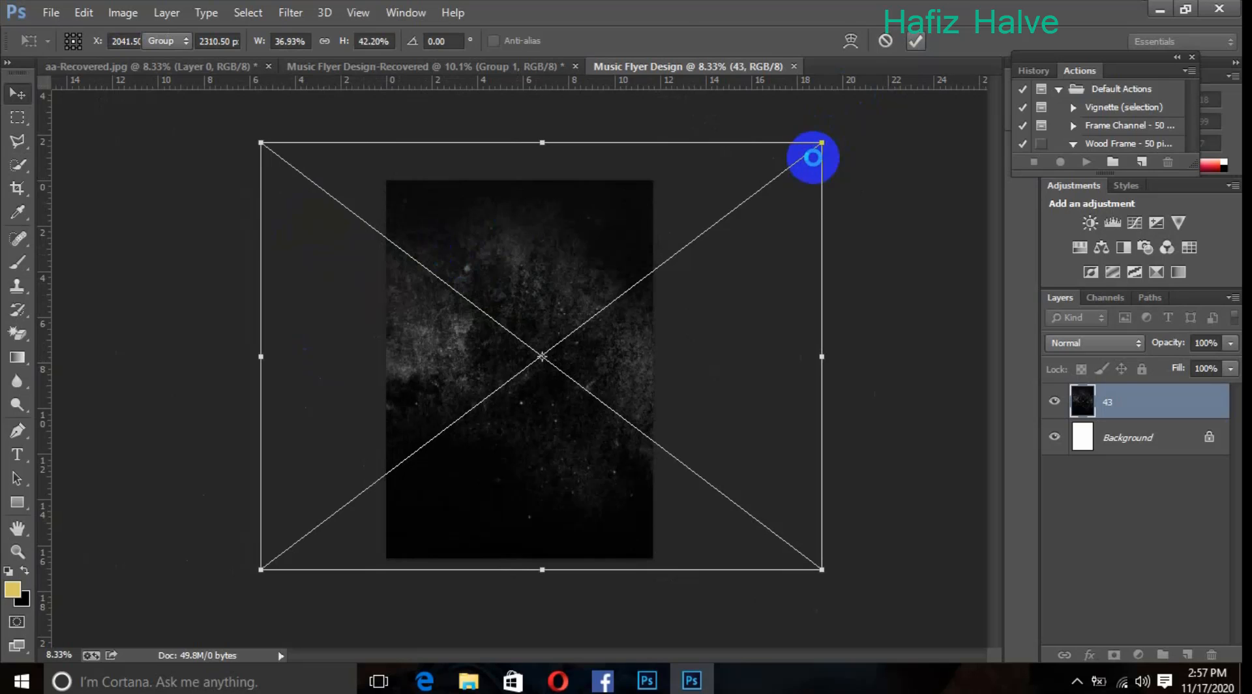
pyautogui.press('Return')
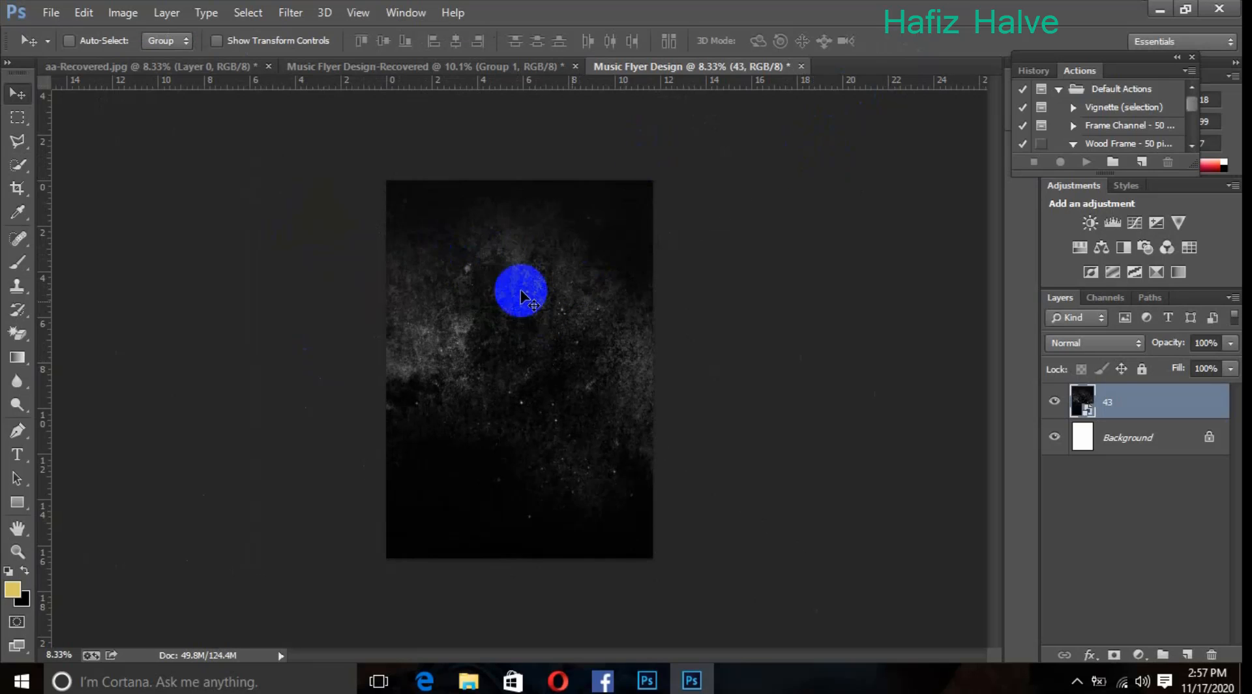
# Step: Bring the man's masked cutout from aa-Recovered.jpg into the flyer document, above the dark background image
pyautogui.click(135, 66)
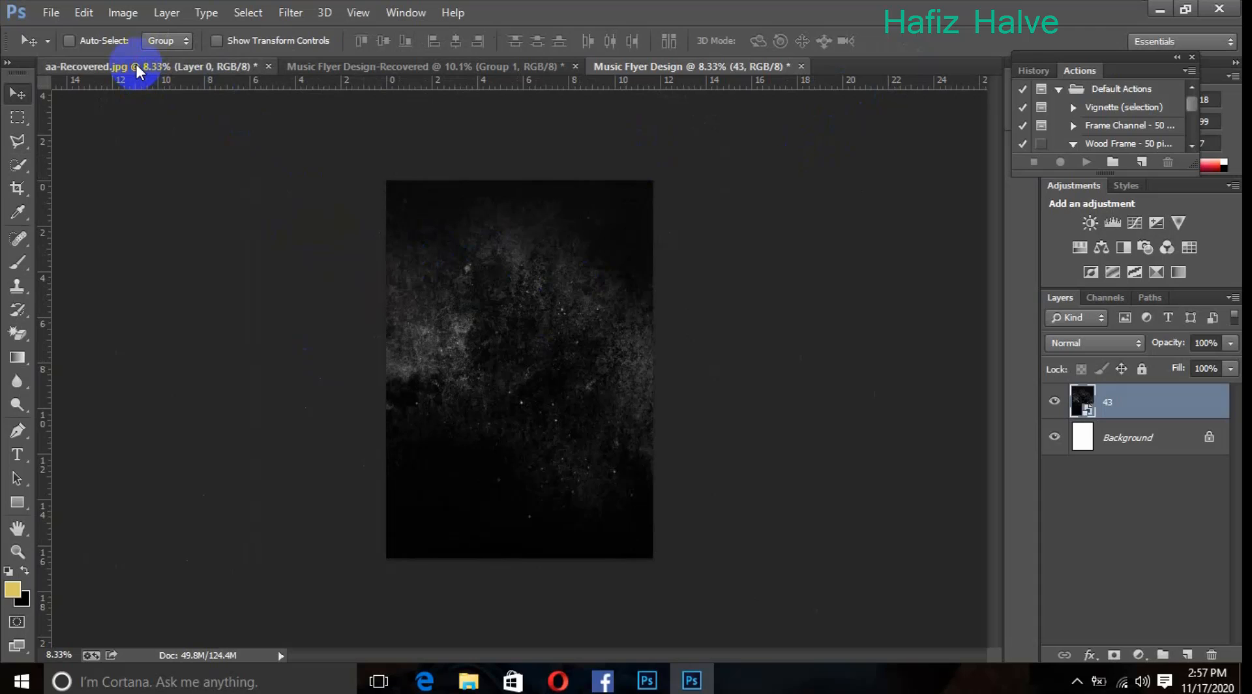
pyautogui.moveTo(507, 287); pyautogui.dragTo(501, 241)
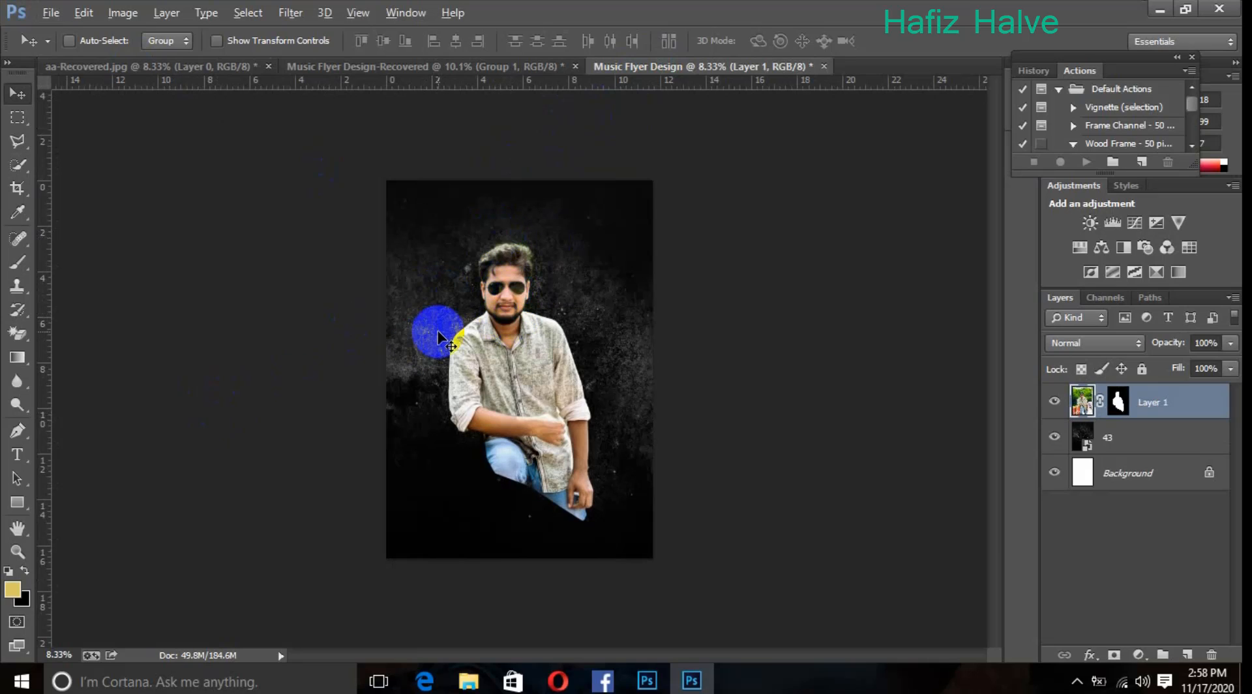
pyautogui.hotkey('ctrl', '+')
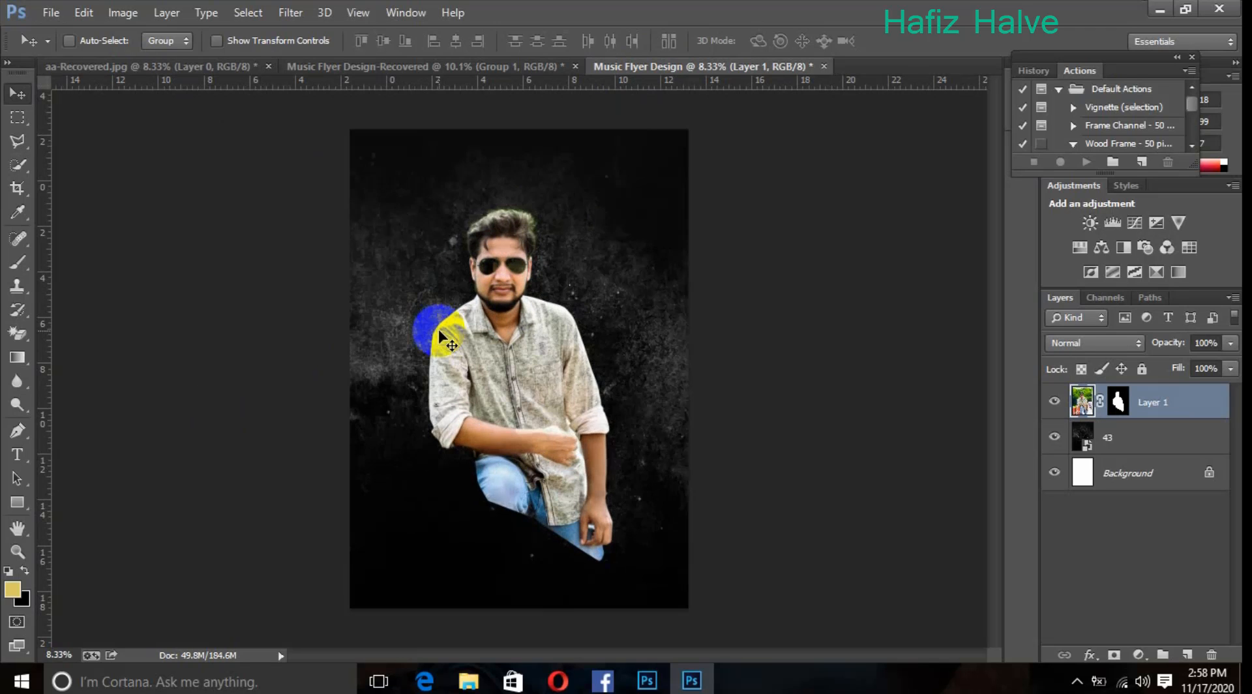
pyautogui.hotkey('ctrl', '+')
pyautogui.scroll(3, 642, 398)
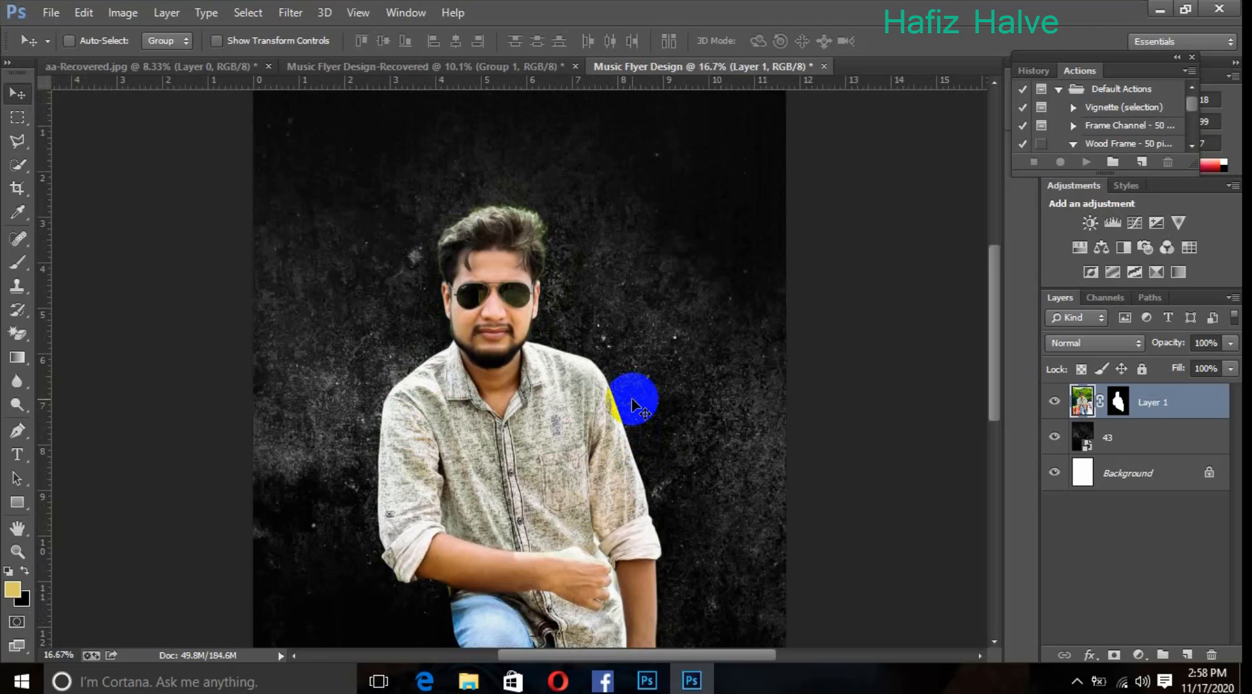
# Step: Enlarge the man's cutout slightly around its centre with Free Transform and apply it
pyautogui.hotkey('ctrl', 't')
pyautogui.hotkey('ctrl', '-')
pyautogui.hotkey('ctrl', '-')
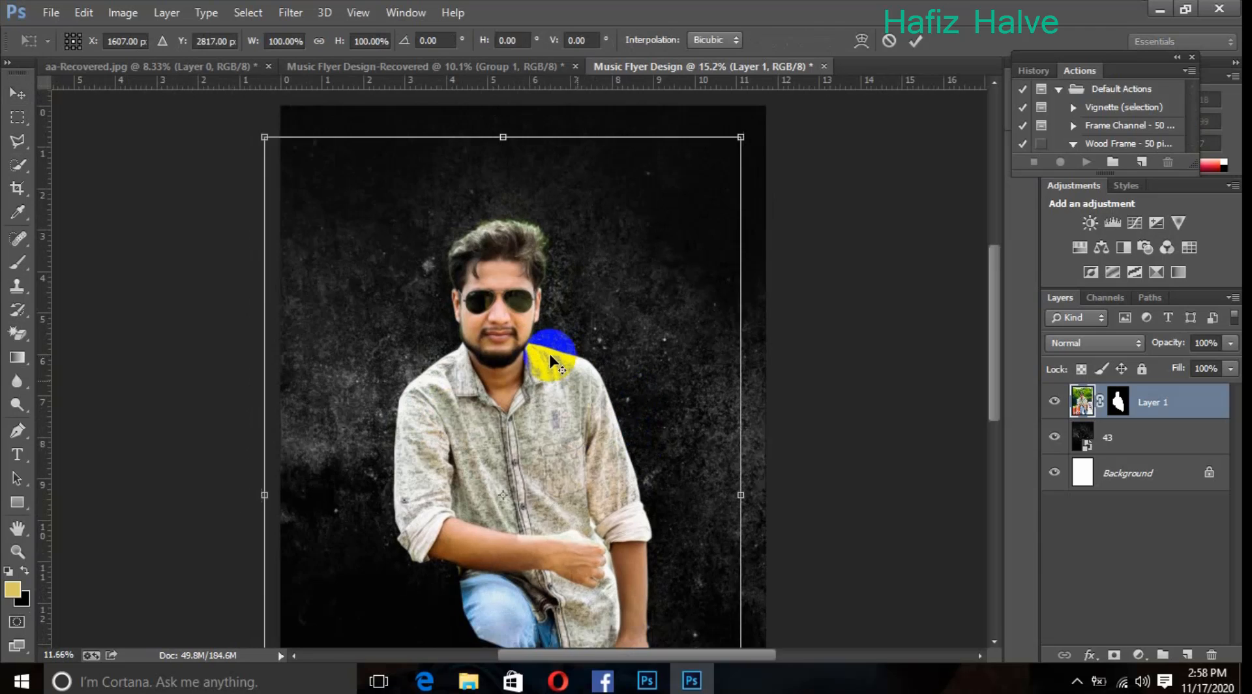
pyautogui.hotkey('ctrl', '-')
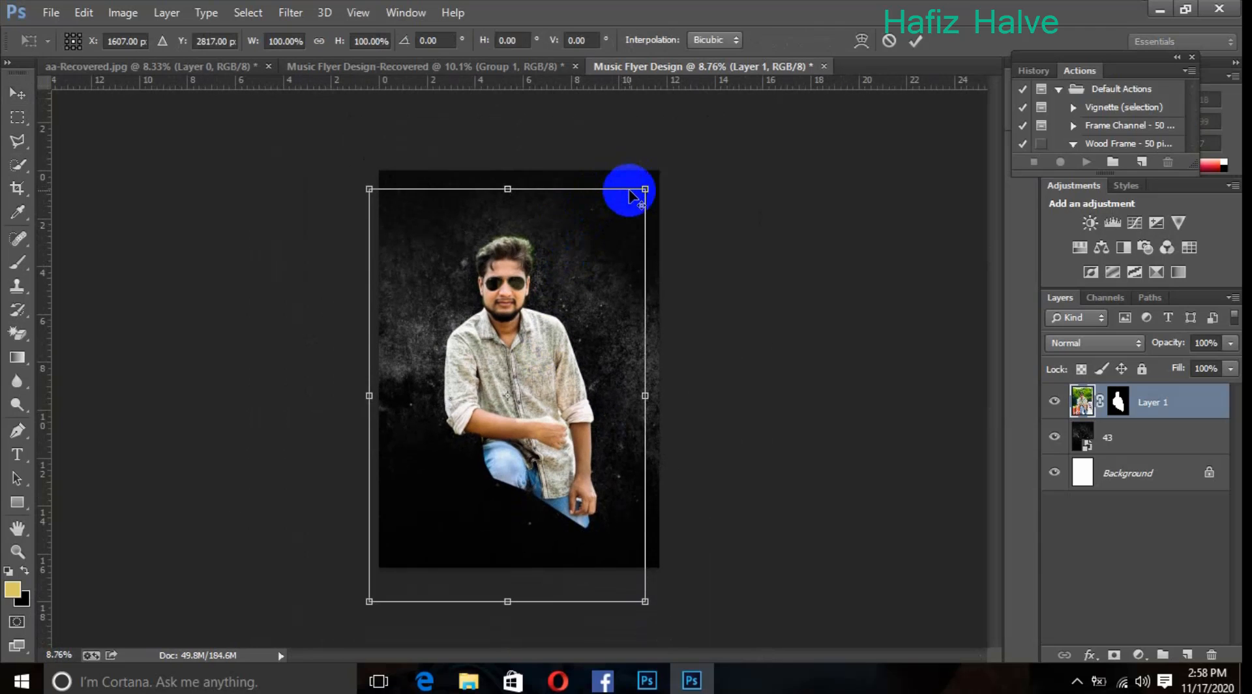
pyautogui.moveTo(665, 179); pyautogui.dragTo(657, 173)
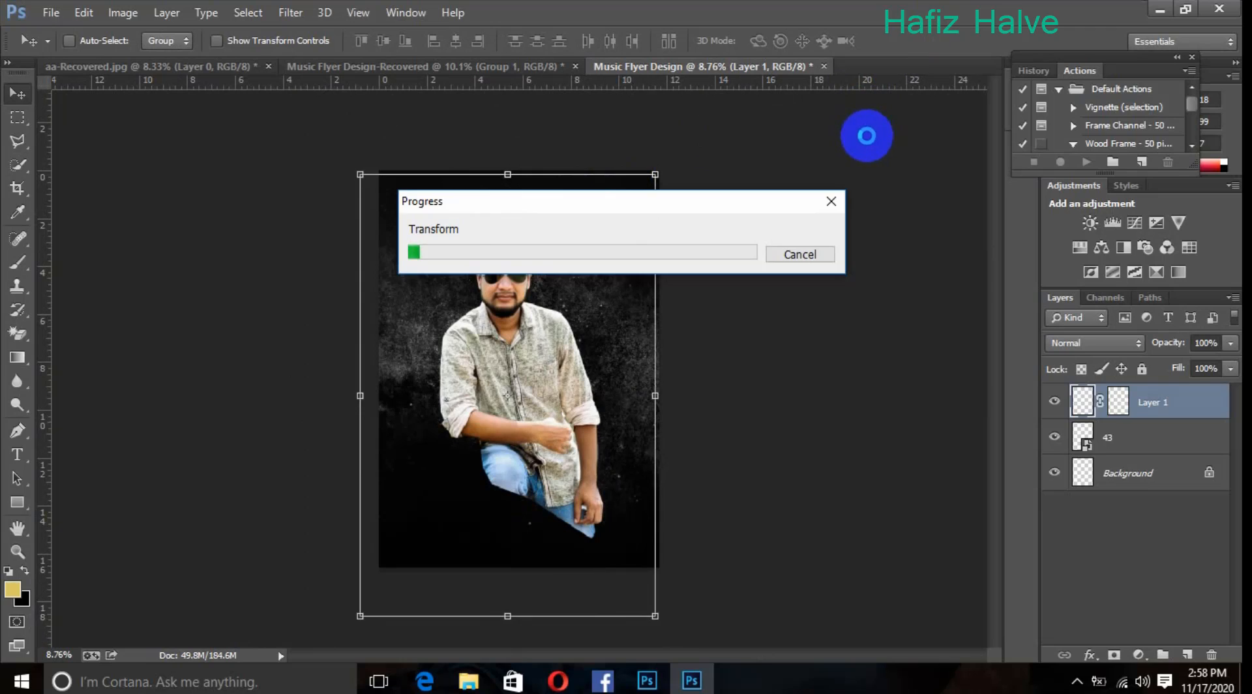
# Step: Free Transform the man's cutout again, scaling it to 107.49% up and outward from its lower corner
pyautogui.click(79, 14)
pyautogui.click(79, 13)
pyautogui.click(82, 13)
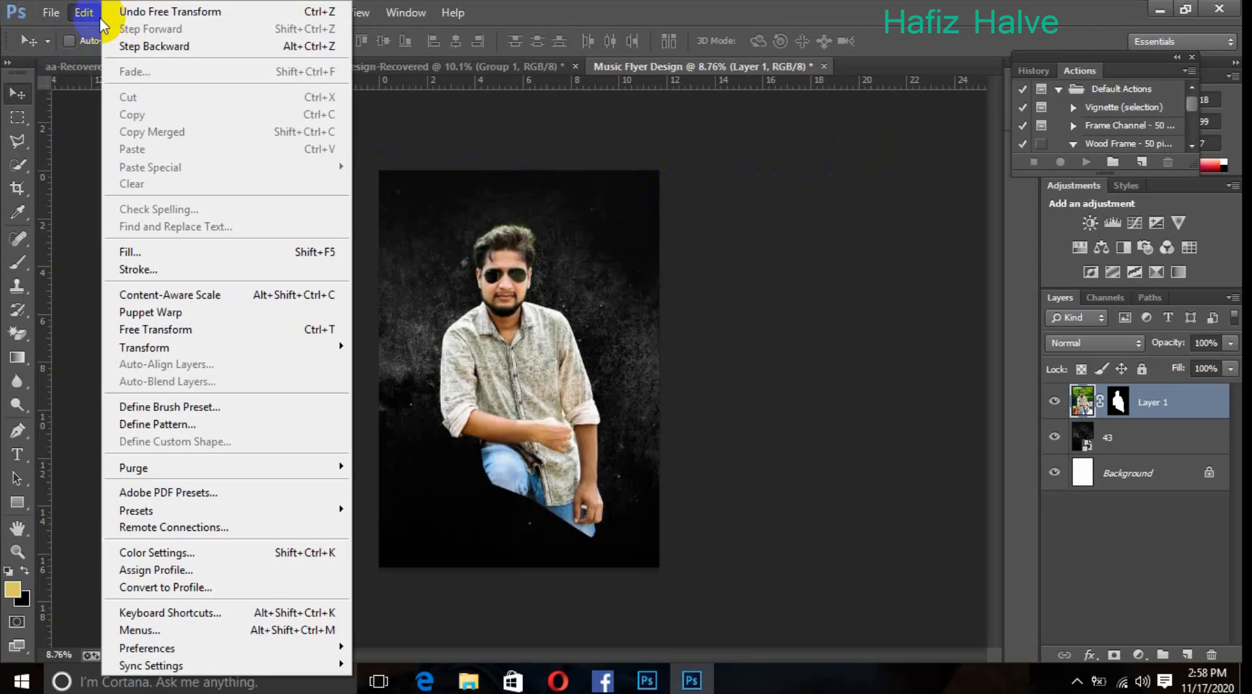
pyautogui.click(165, 330)
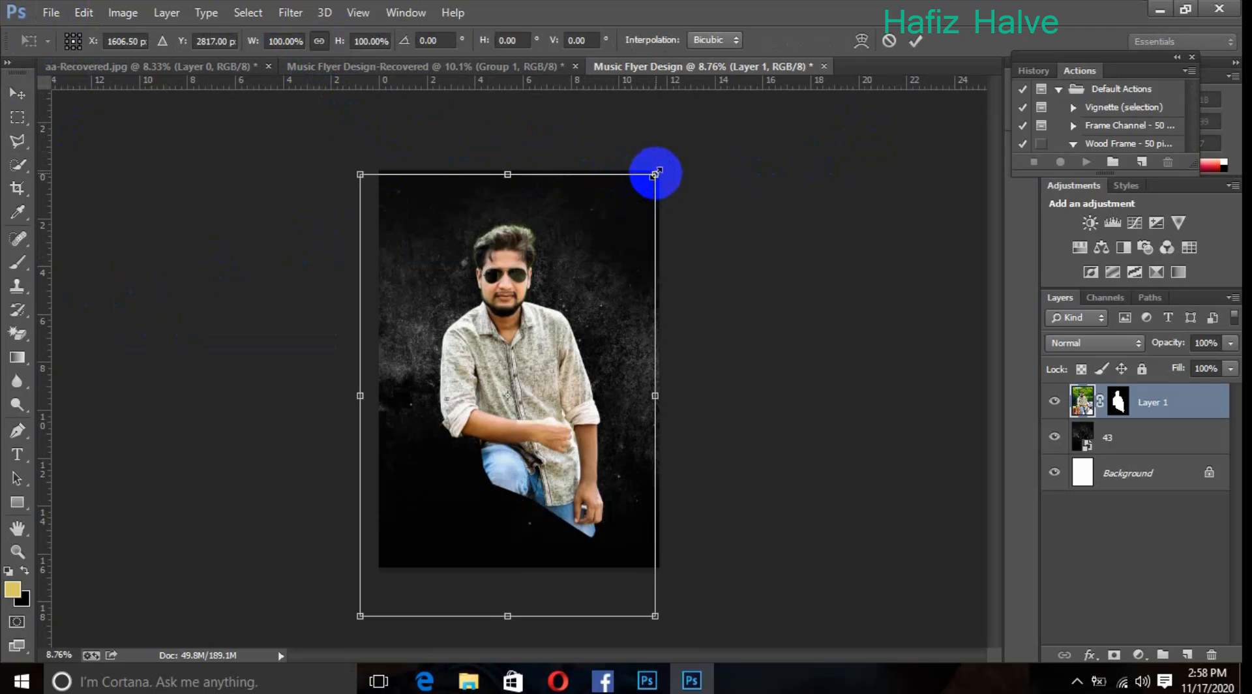
pyautogui.moveTo(656, 173); pyautogui.dragTo(677, 142)
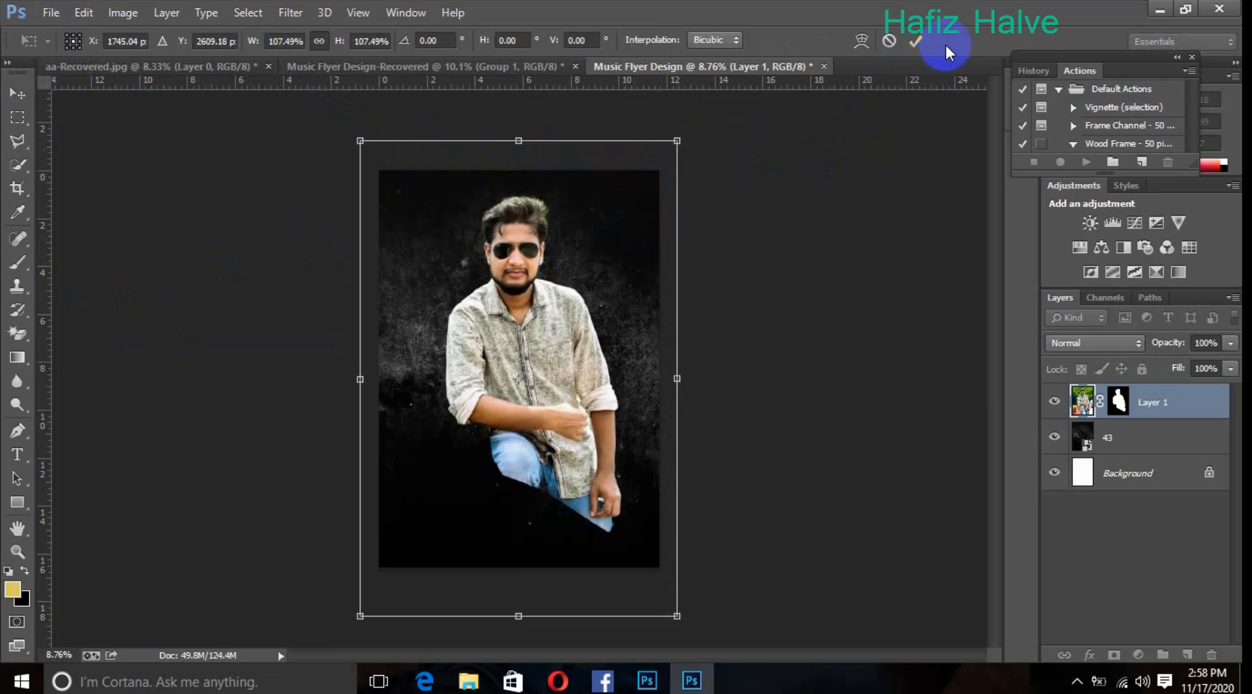
pyautogui.click(917, 42)
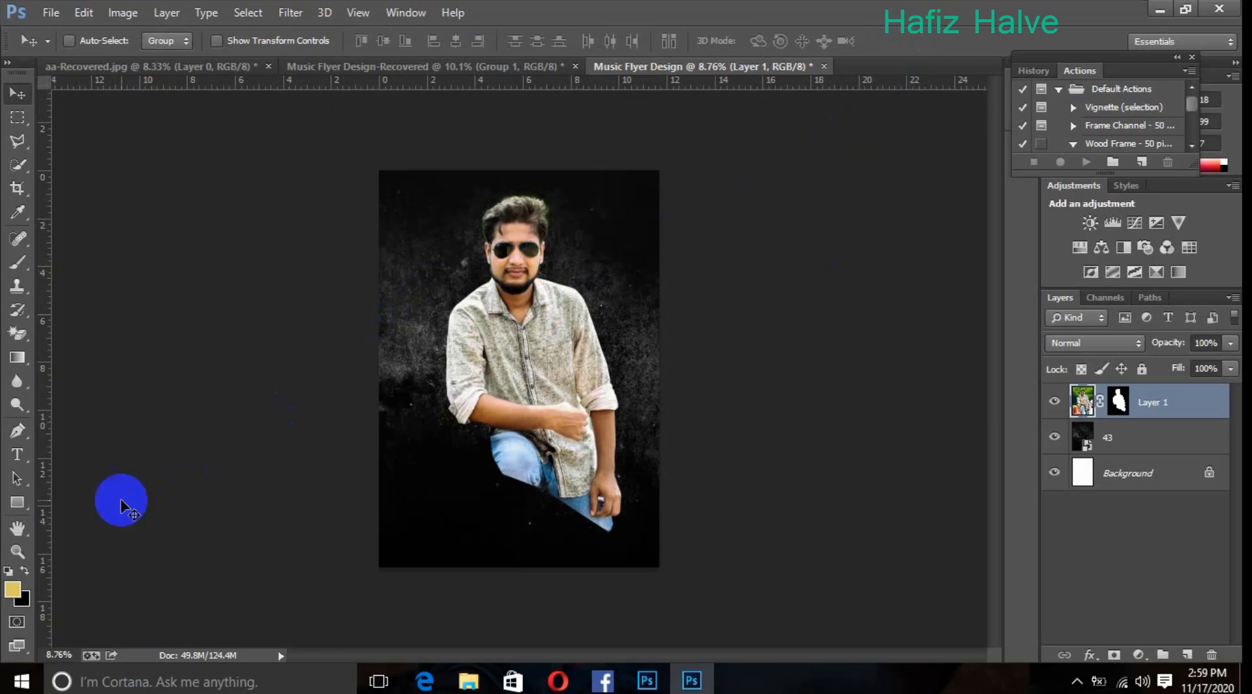
# Step: Add a Hue/Saturation adjustment layer above the man's layer with Master hue -7, saturation -9 and lightness about -10
pyautogui.click(19, 552)
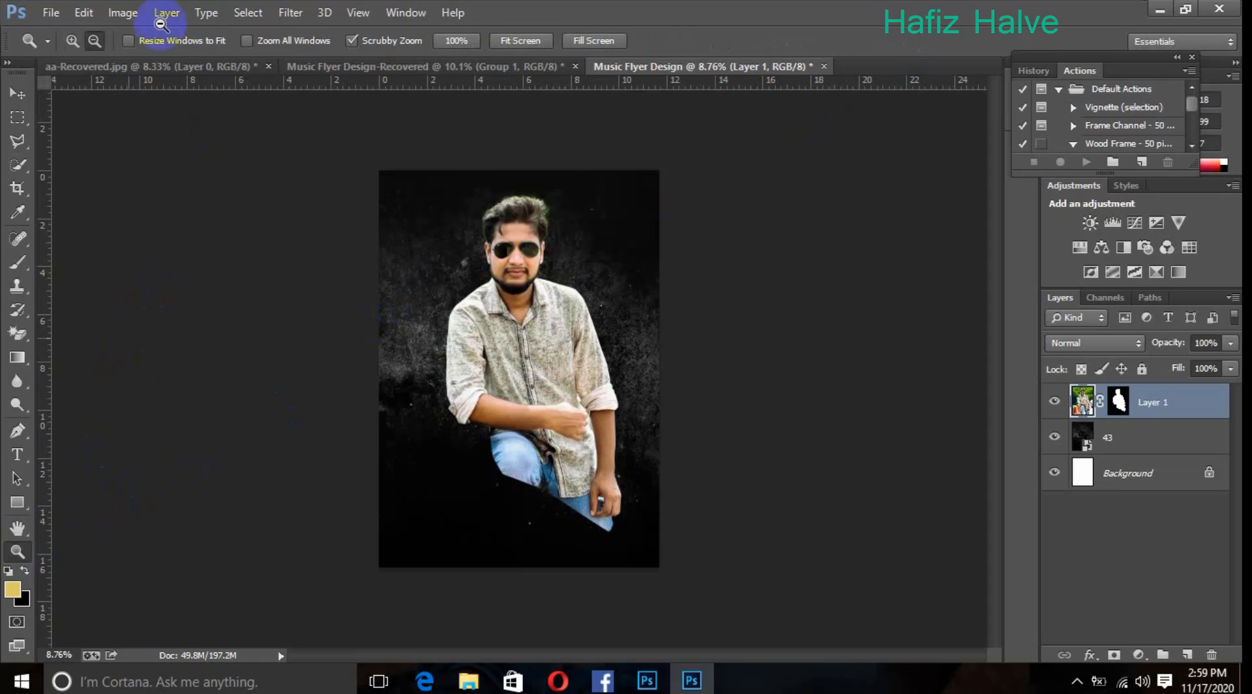
pyautogui.click(533, 187)
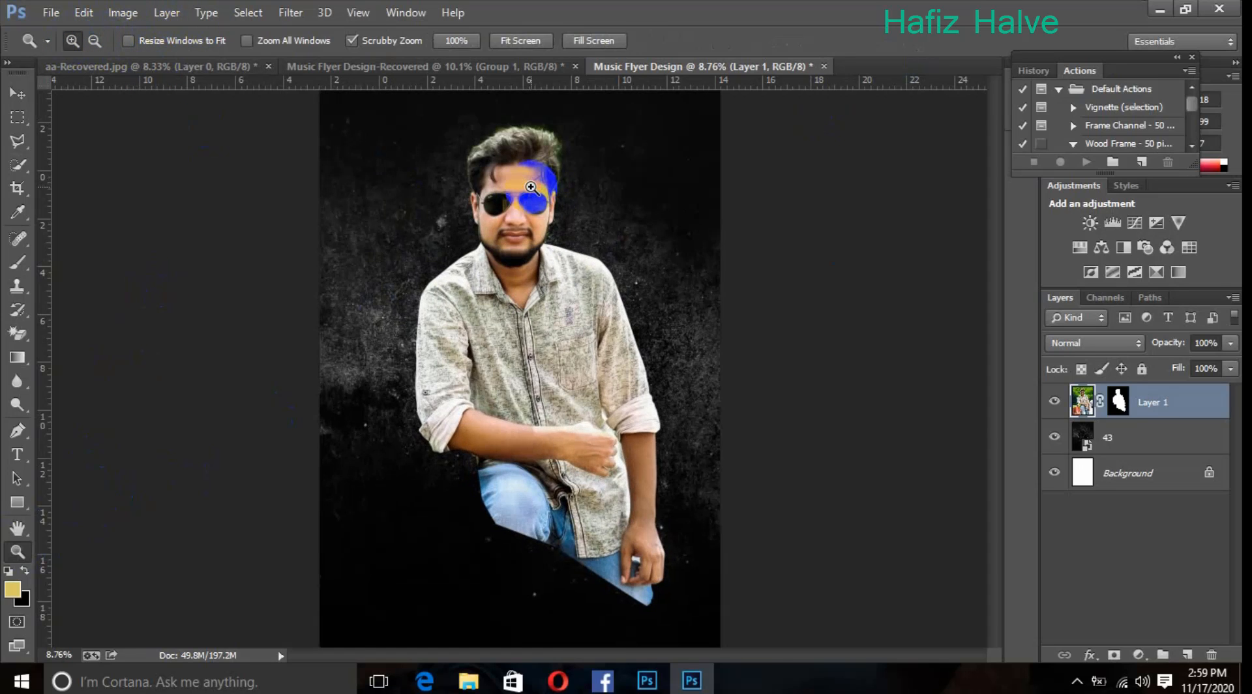
pyautogui.click(534, 188)
pyautogui.click(531, 249)
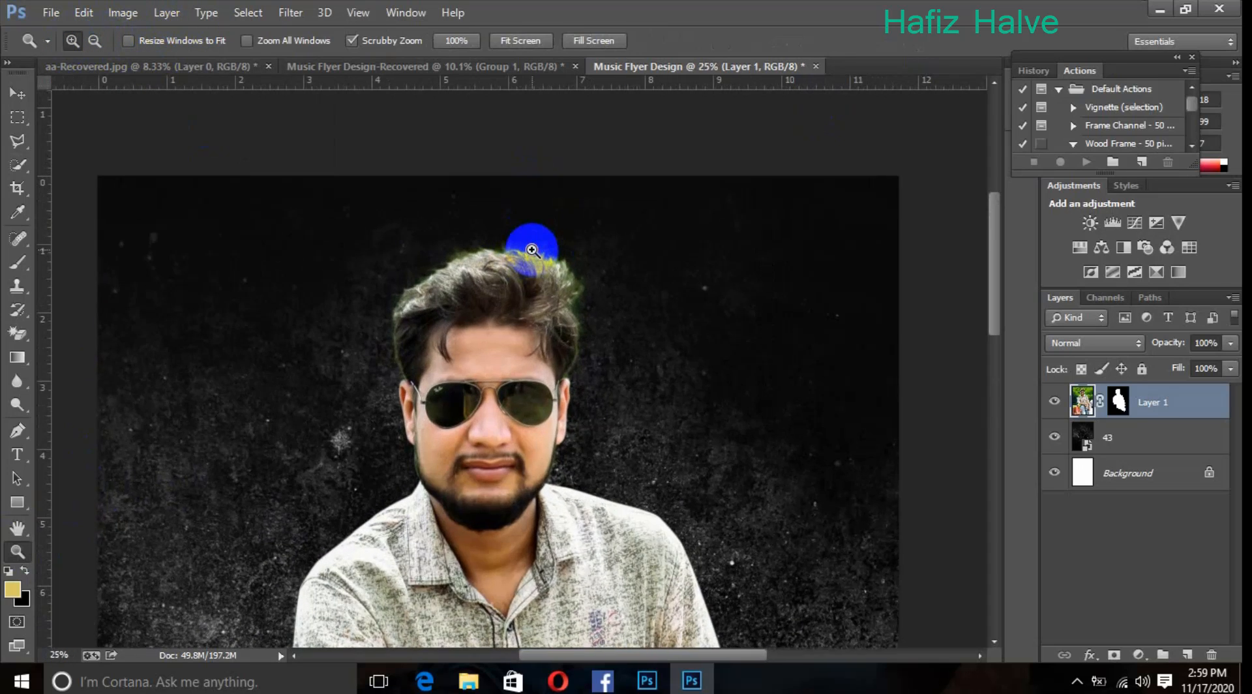
pyautogui.click(531, 250)
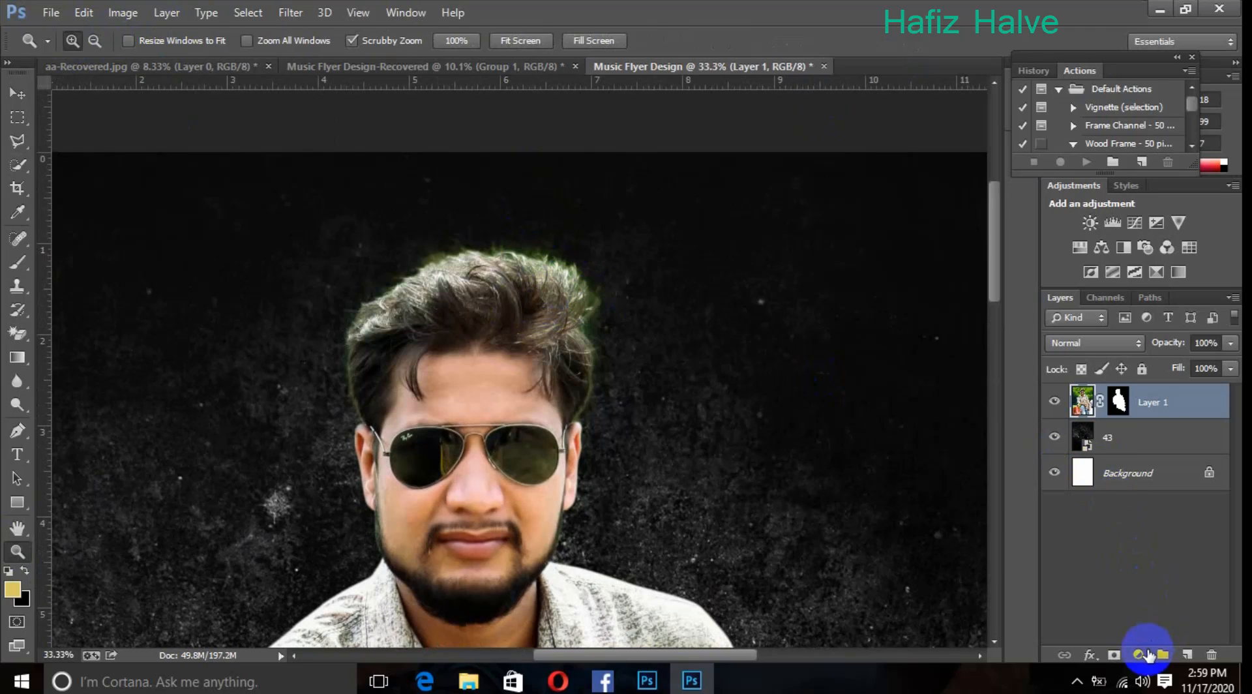
pyautogui.click(1138, 654)
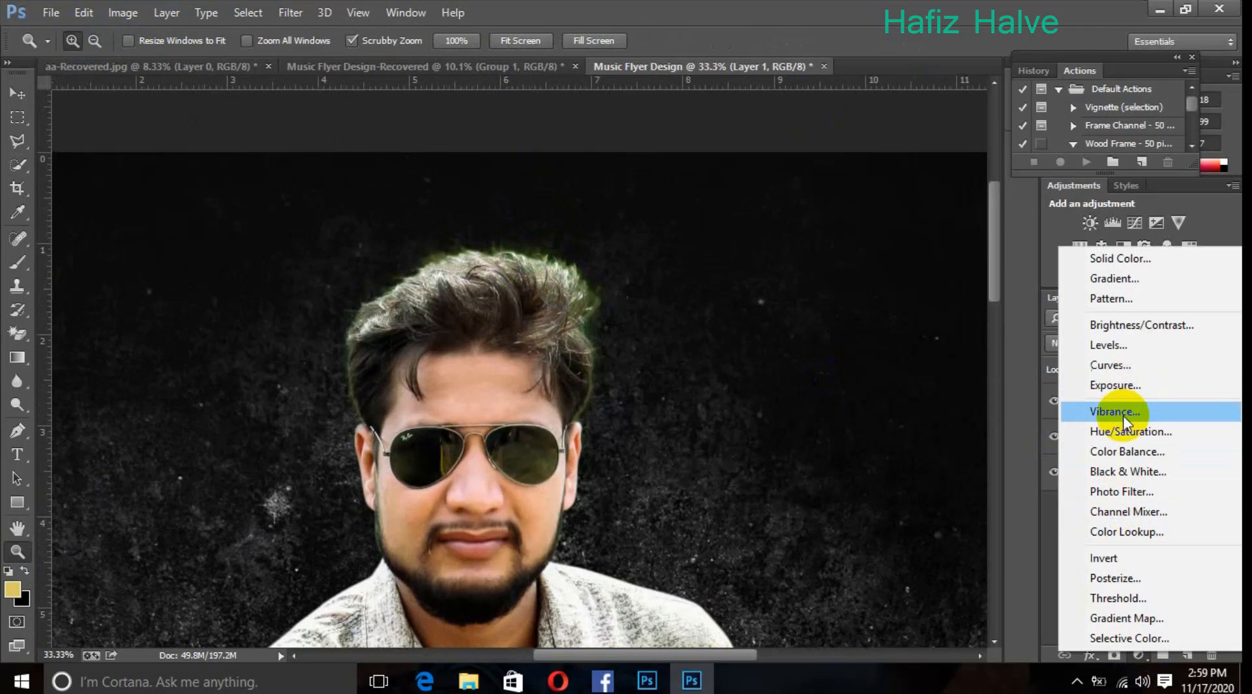
pyautogui.click(999, 391)
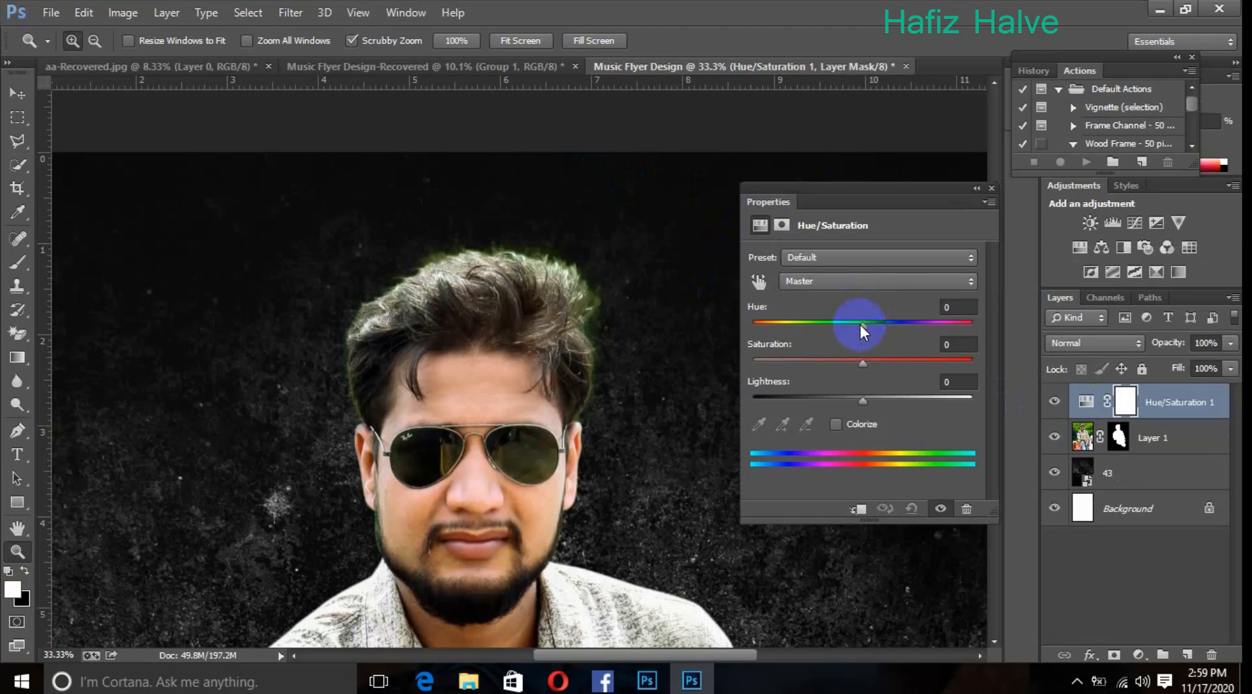
pyautogui.moveTo(860, 325); pyautogui.dragTo(845, 328)
pyautogui.moveTo(848, 331); pyautogui.dragTo(852, 409)
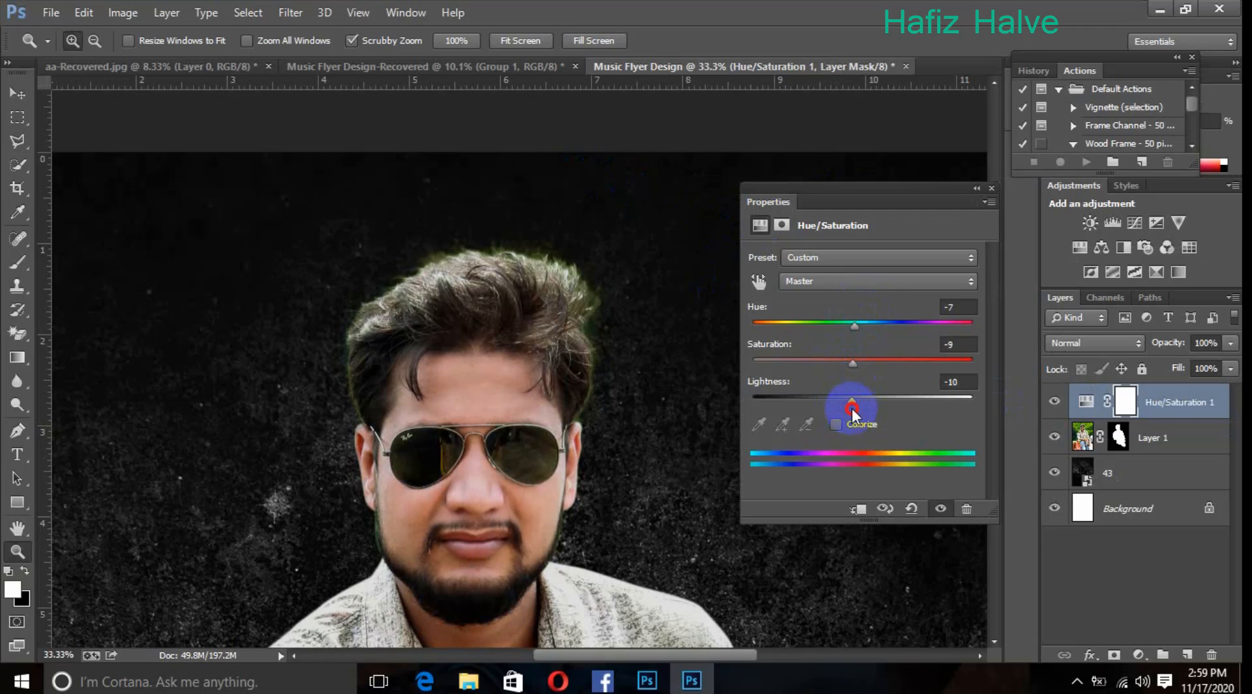
# Step: Adjust the Yellows range in the Hue/Saturation adjustment to tone down the yellow-green fringe around the hair
pyautogui.click(860, 287)
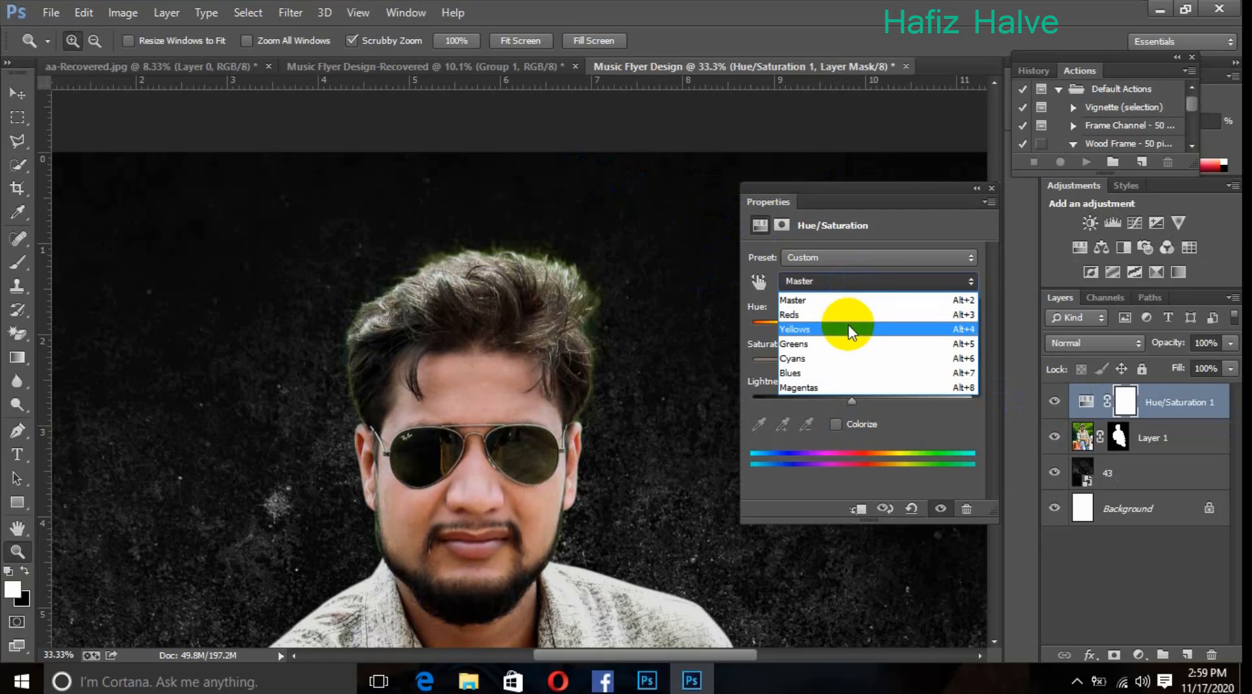
pyautogui.click(848, 330)
pyautogui.moveTo(867, 323); pyautogui.dragTo(871, 398)
# Step: Set the Greens range to hue -33, saturation +13 and lightness about +4, and collapse the adjustment's settings
pyautogui.click(863, 285)
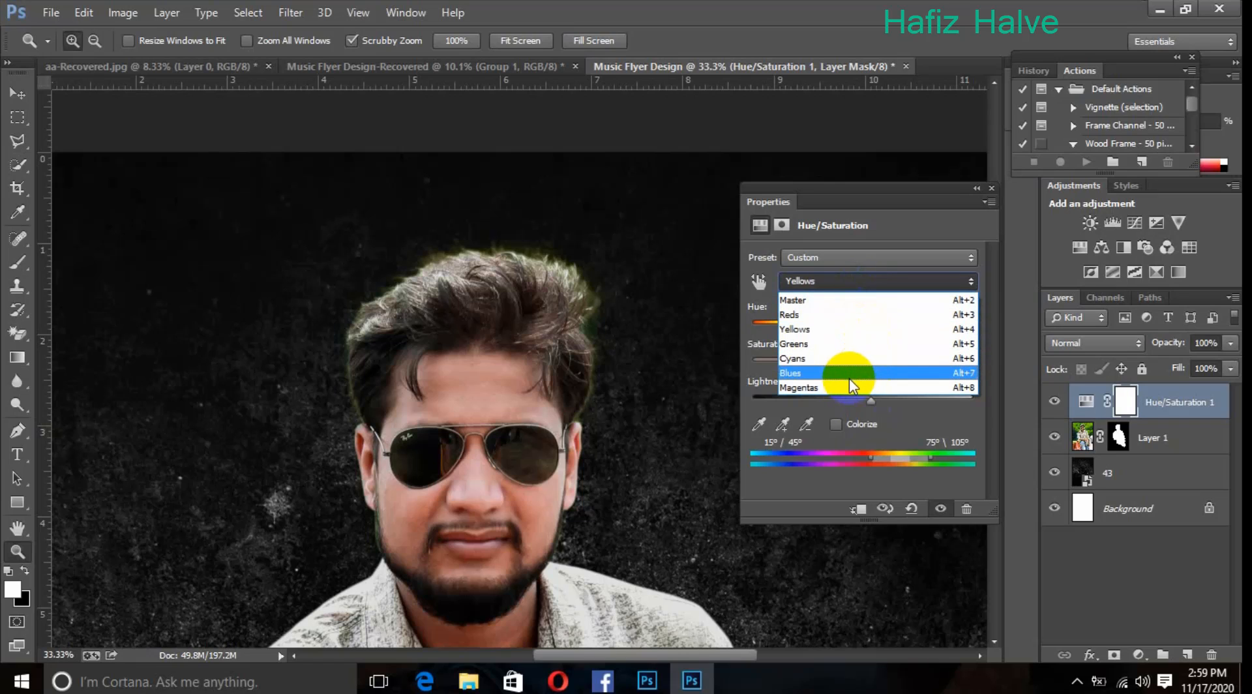
pyautogui.click(818, 342)
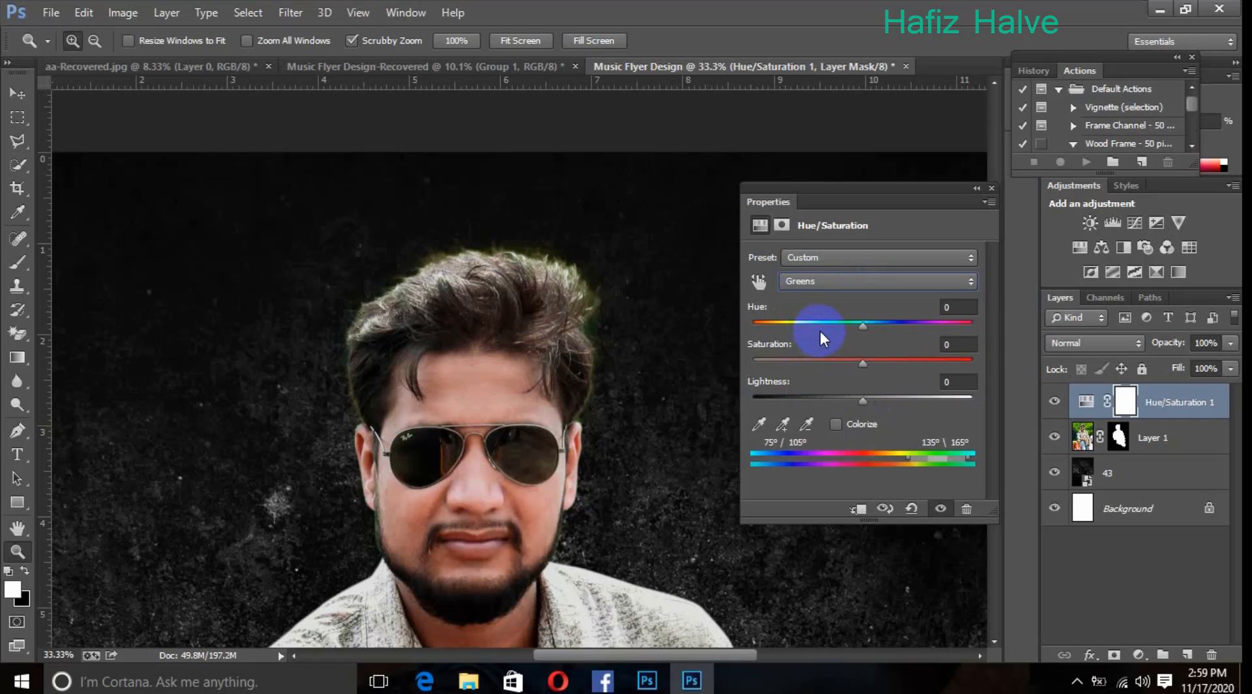
pyautogui.moveTo(864, 326); pyautogui.dragTo(886, 381)
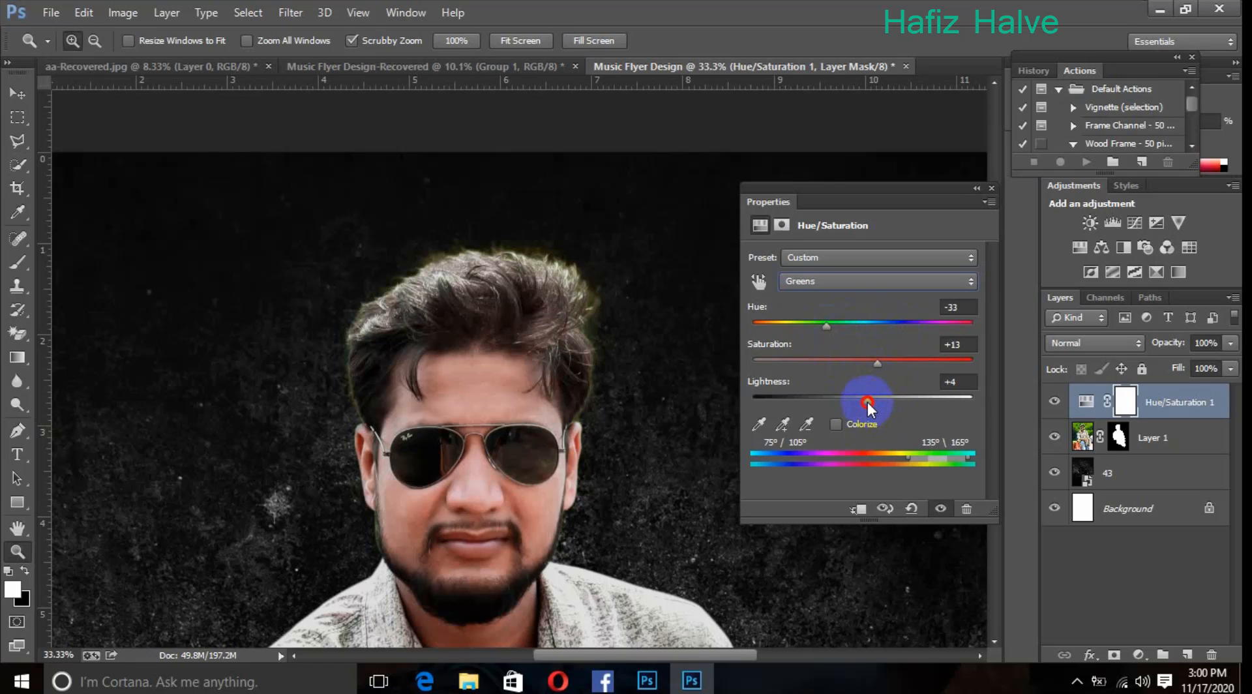
pyautogui.click(976, 187)
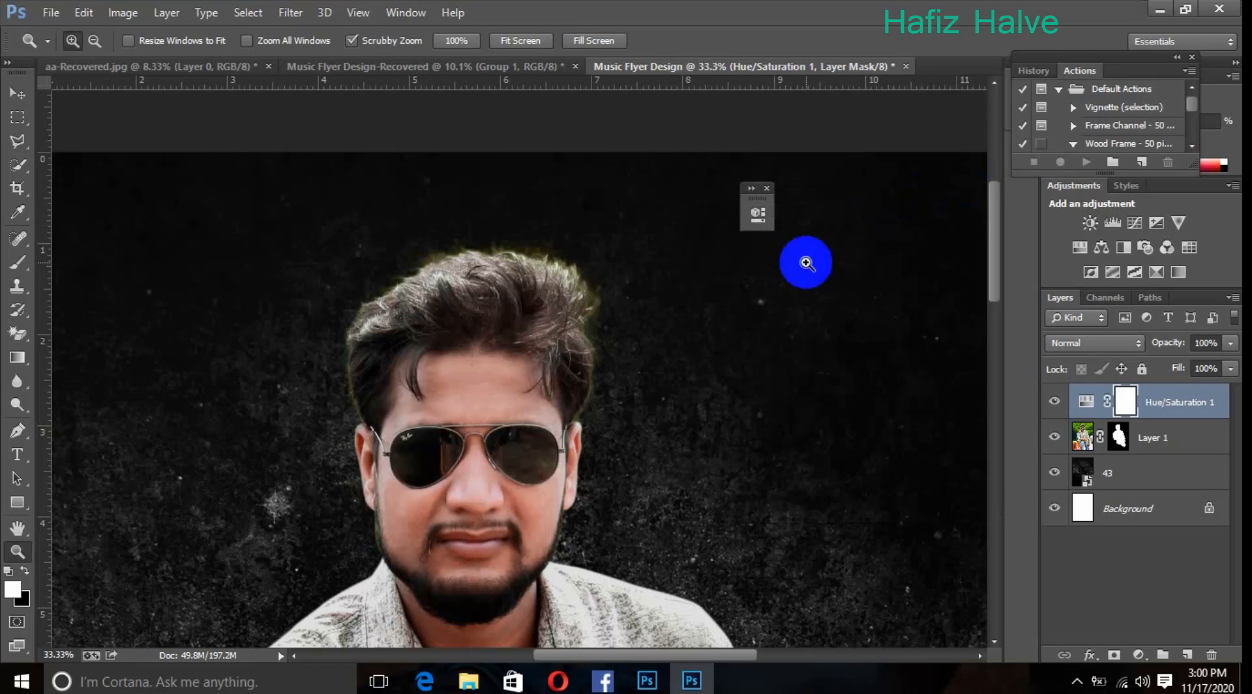
# Step: Add a new empty layer above the Hue/Saturation adjustment layer
pyautogui.click(453, 329)
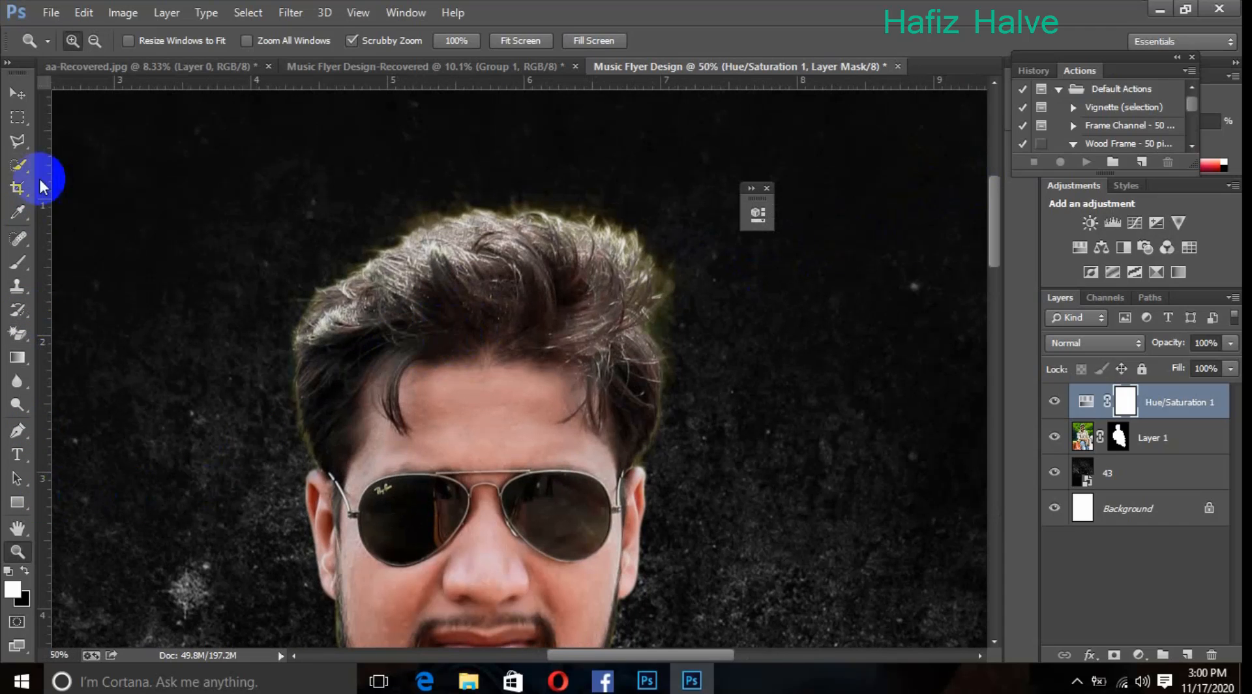
pyautogui.click(93, 41)
pyautogui.click(429, 272)
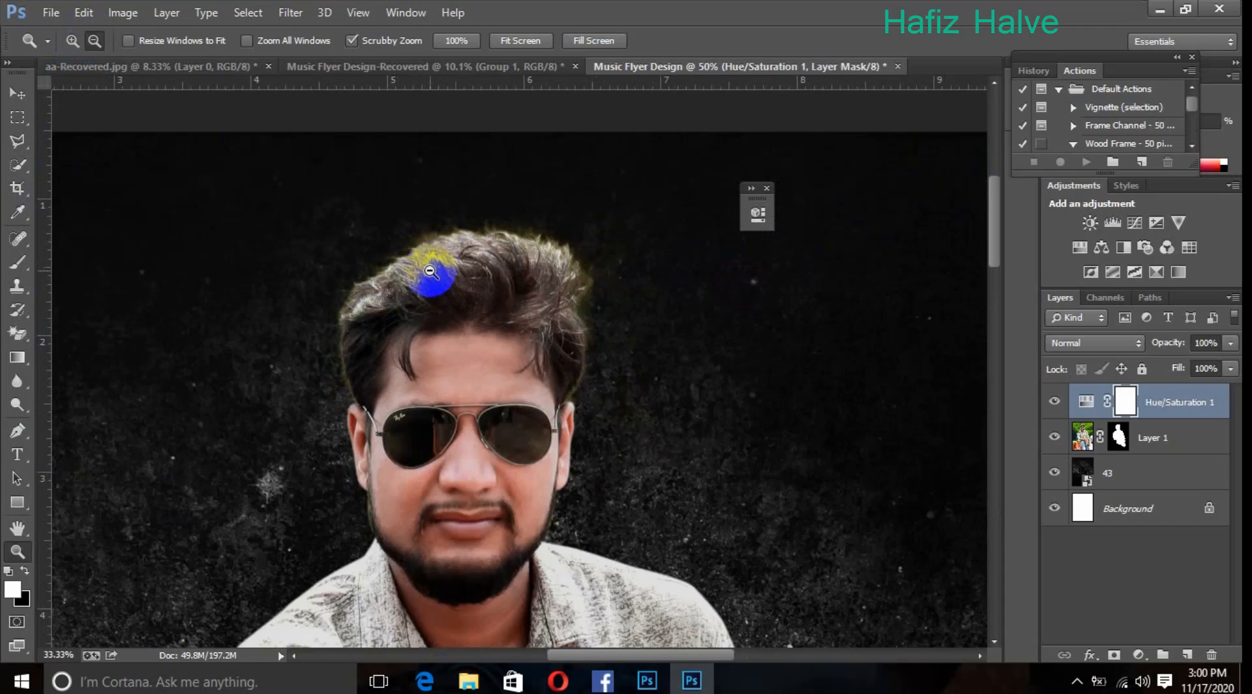
pyautogui.click(429, 271)
pyautogui.click(430, 271)
pyautogui.click(428, 271)
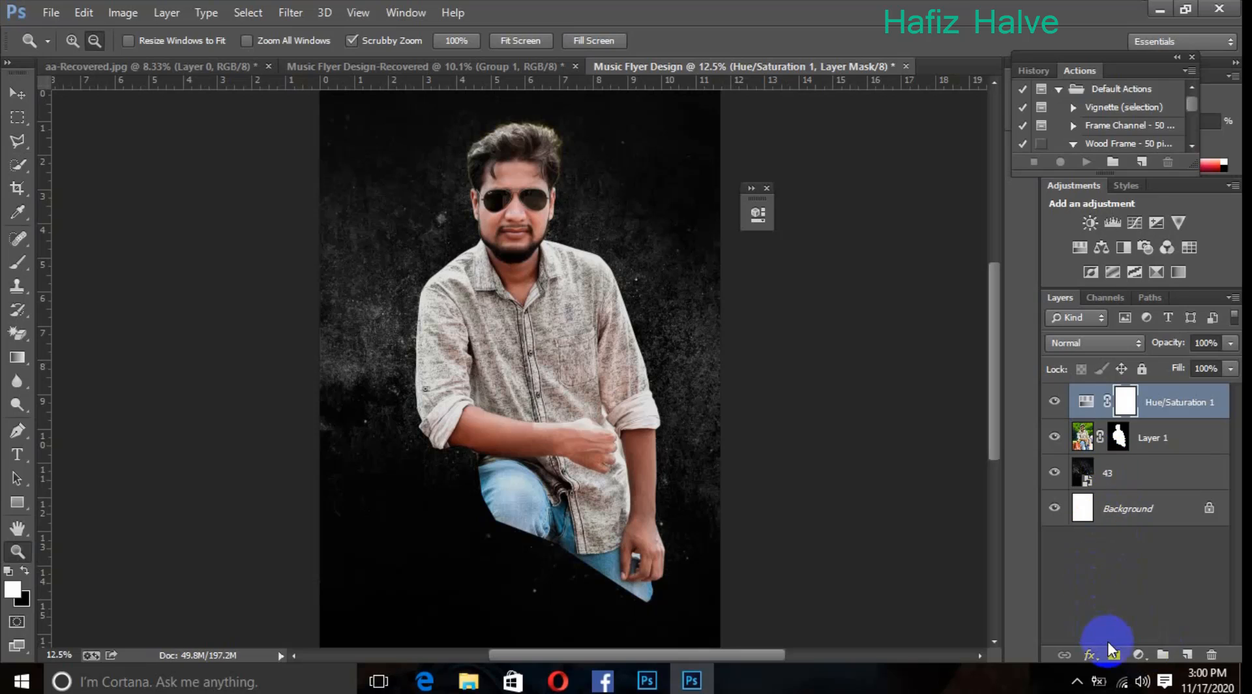
pyautogui.click(1187, 654)
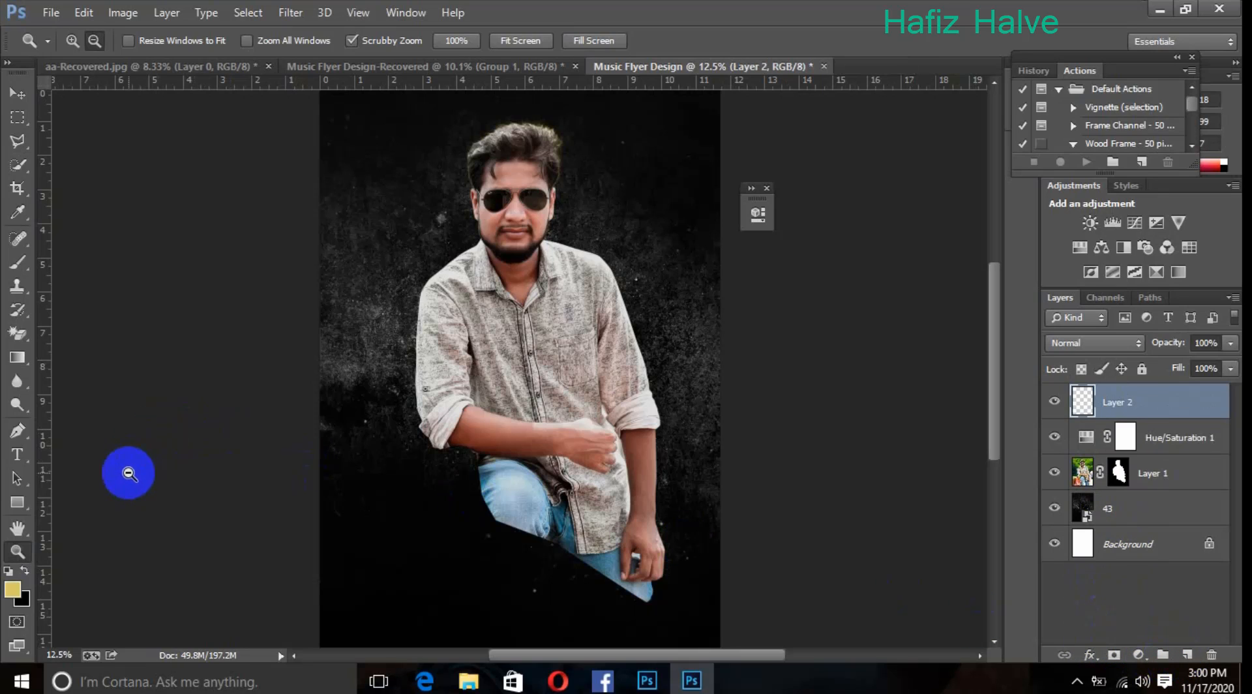
# Step: Draw black-to-transparent linear gradients upward on Layer 2 so the flyer's lower half fades to black up to the man's mid-torso
pyautogui.click(17, 359)
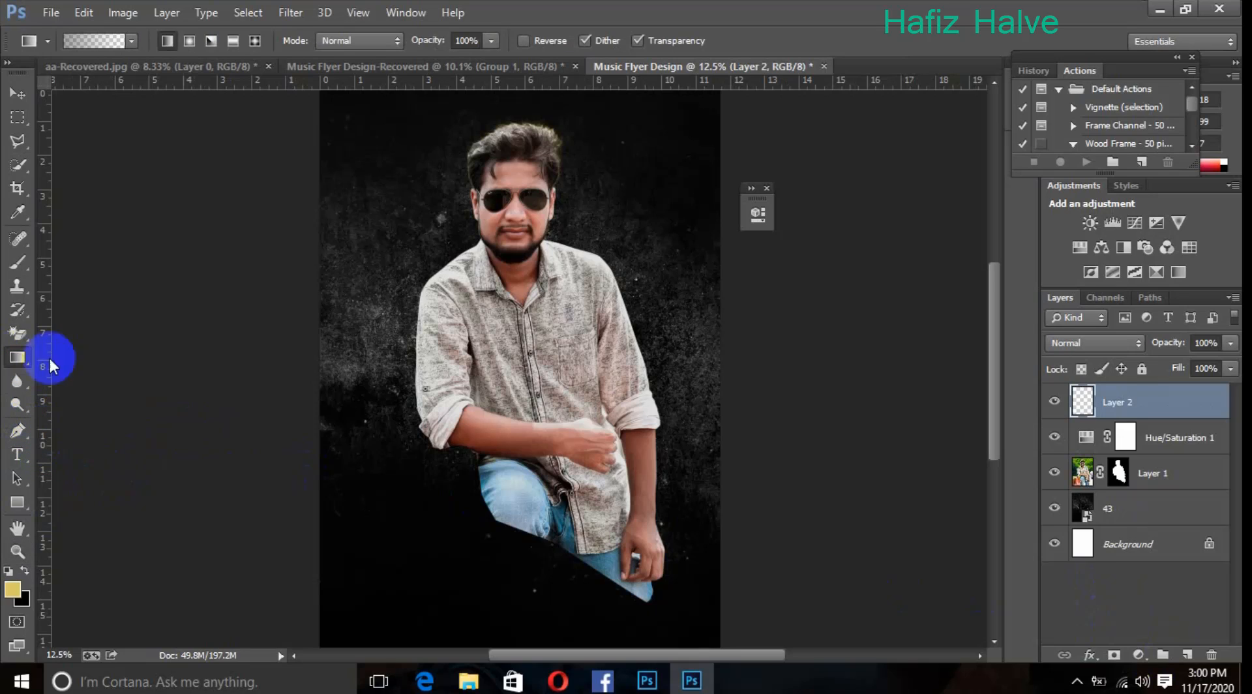
pyautogui.click(130, 41)
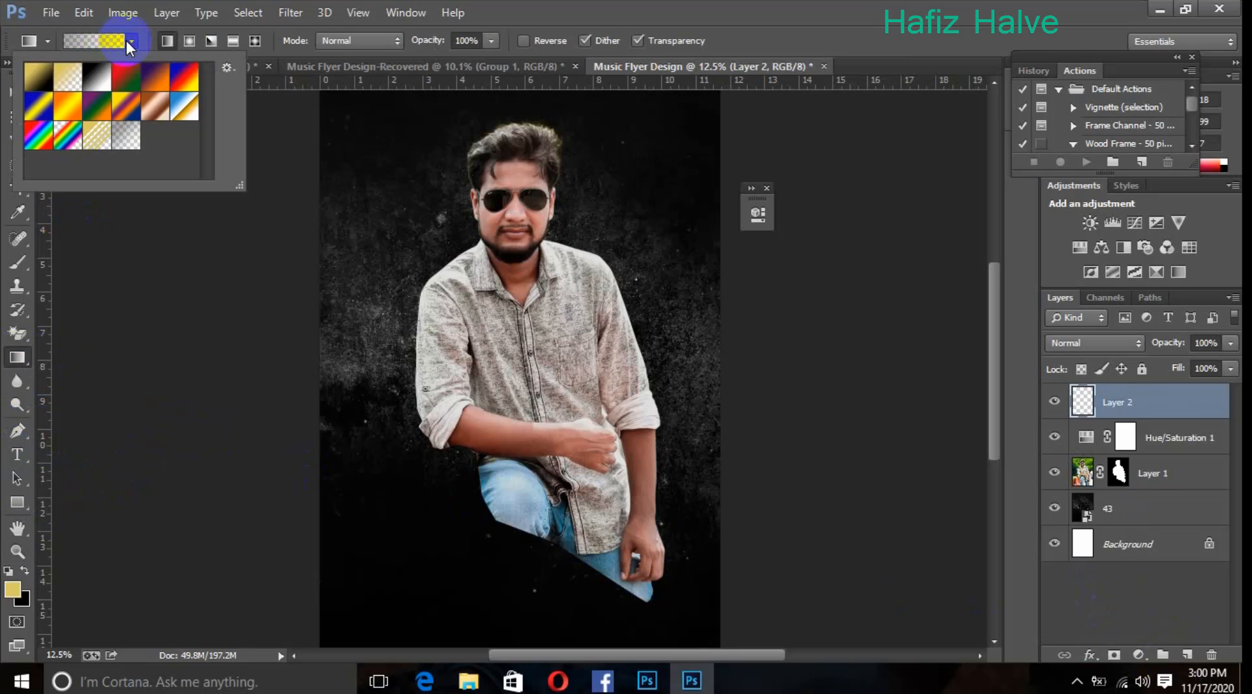
pyautogui.doubleClick(126, 145)
pyautogui.click(168, 41)
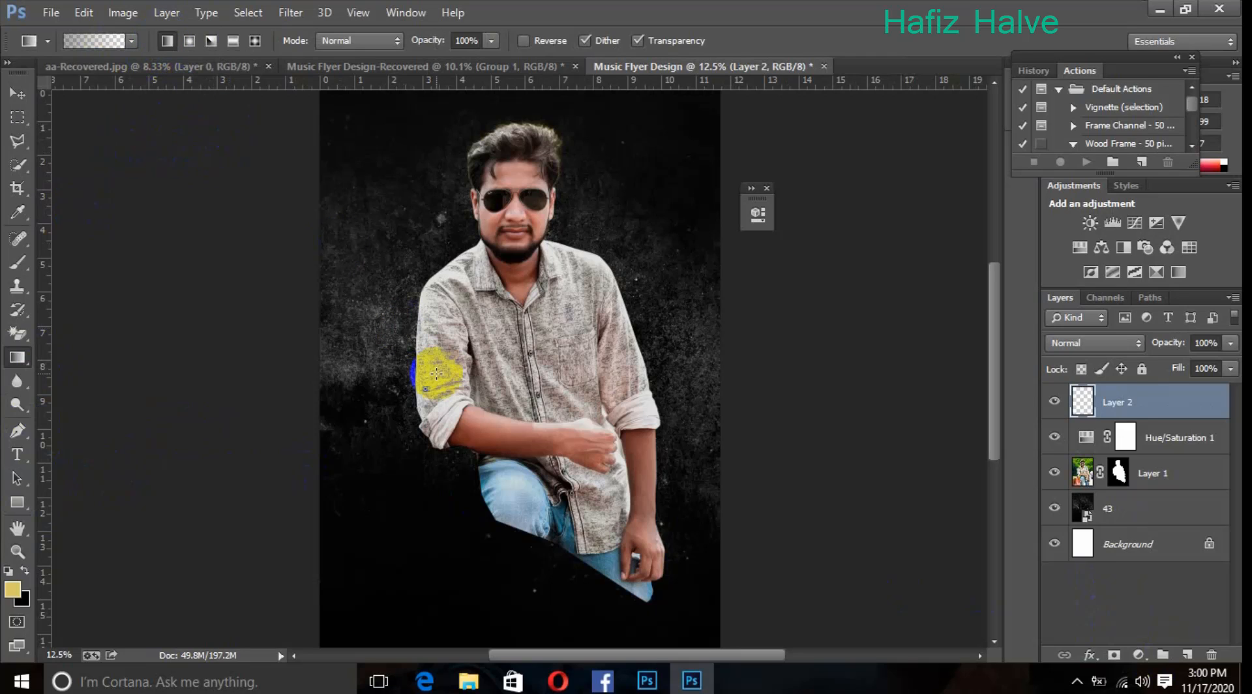
pyautogui.moveTo(511, 515); pyautogui.dragTo(506, 391)
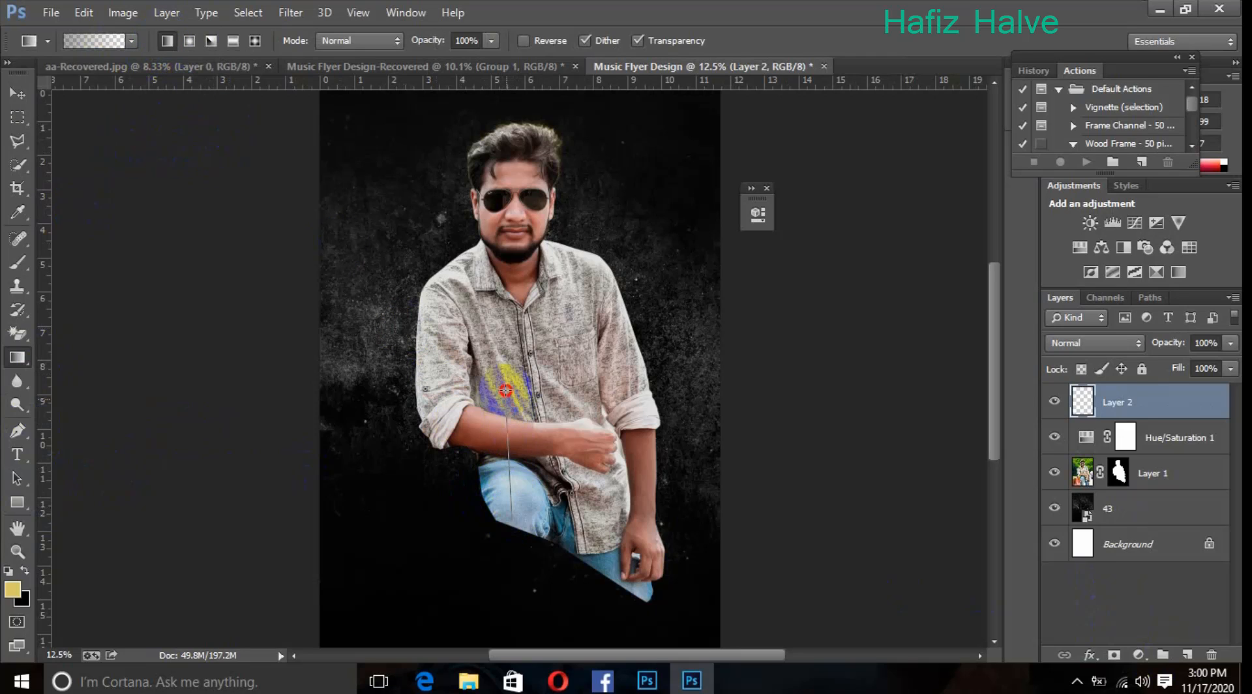
pyautogui.moveTo(509, 452); pyautogui.dragTo(518, 358)
pyautogui.moveTo(511, 434); pyautogui.dragTo(509, 357)
pyautogui.moveTo(503, 420); pyautogui.dragTo(515, 353)
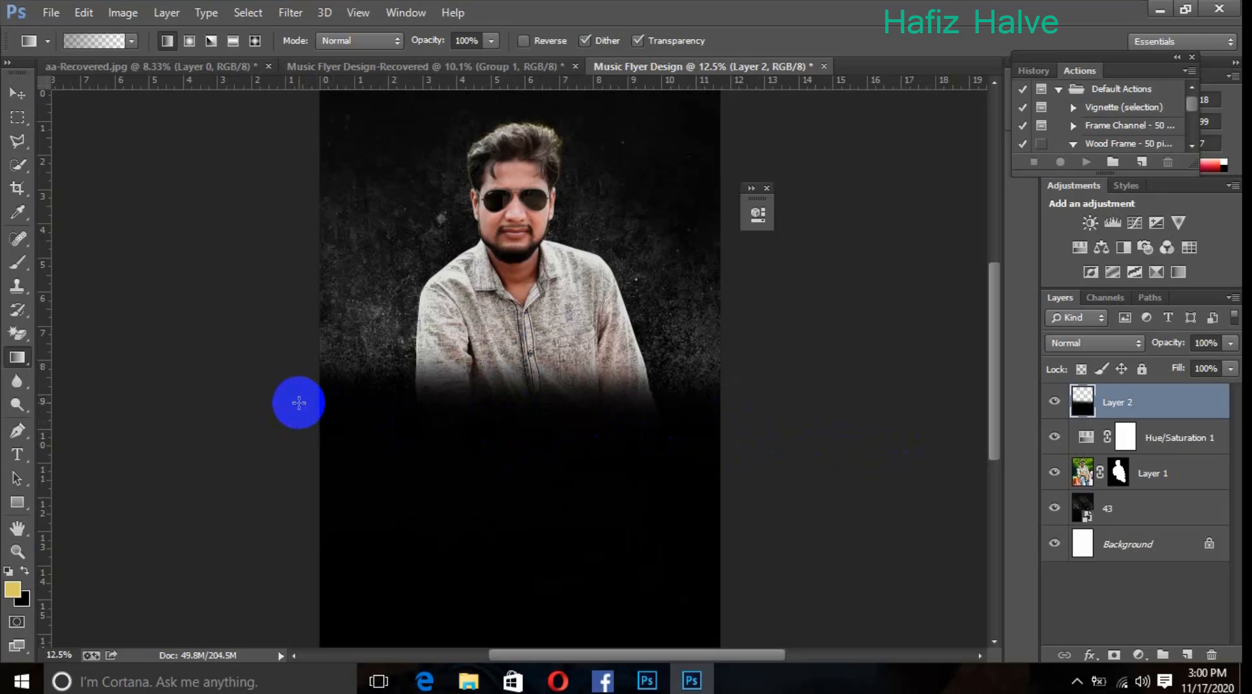
# Step: Free Transform the man's layer, rotating it about 0.4° and nudging it slightly right and up
pyautogui.click(1140, 478)
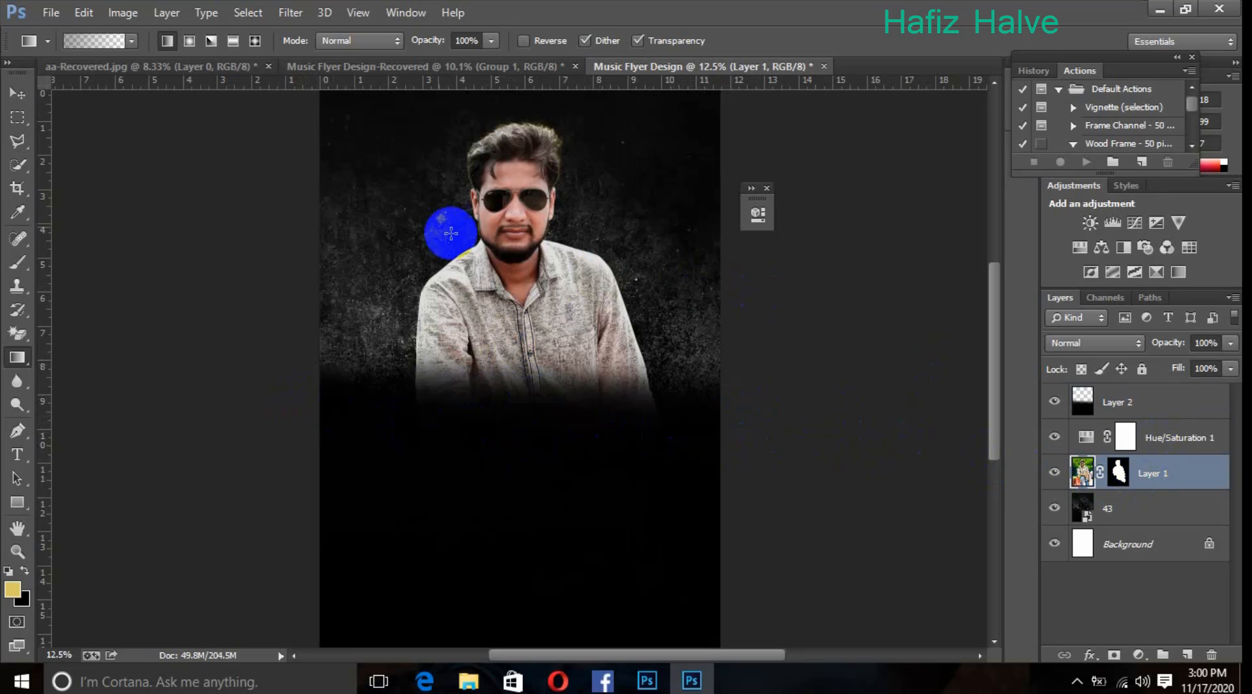
pyautogui.click(242, 13)
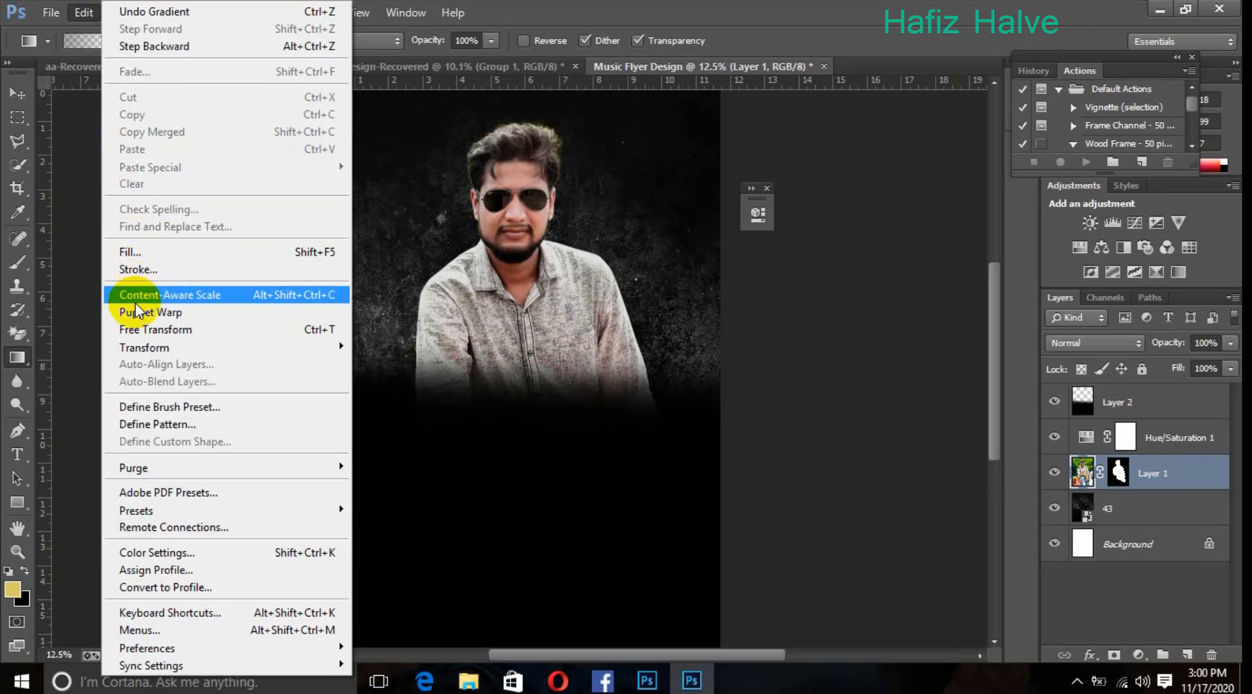
pyautogui.click(133, 329)
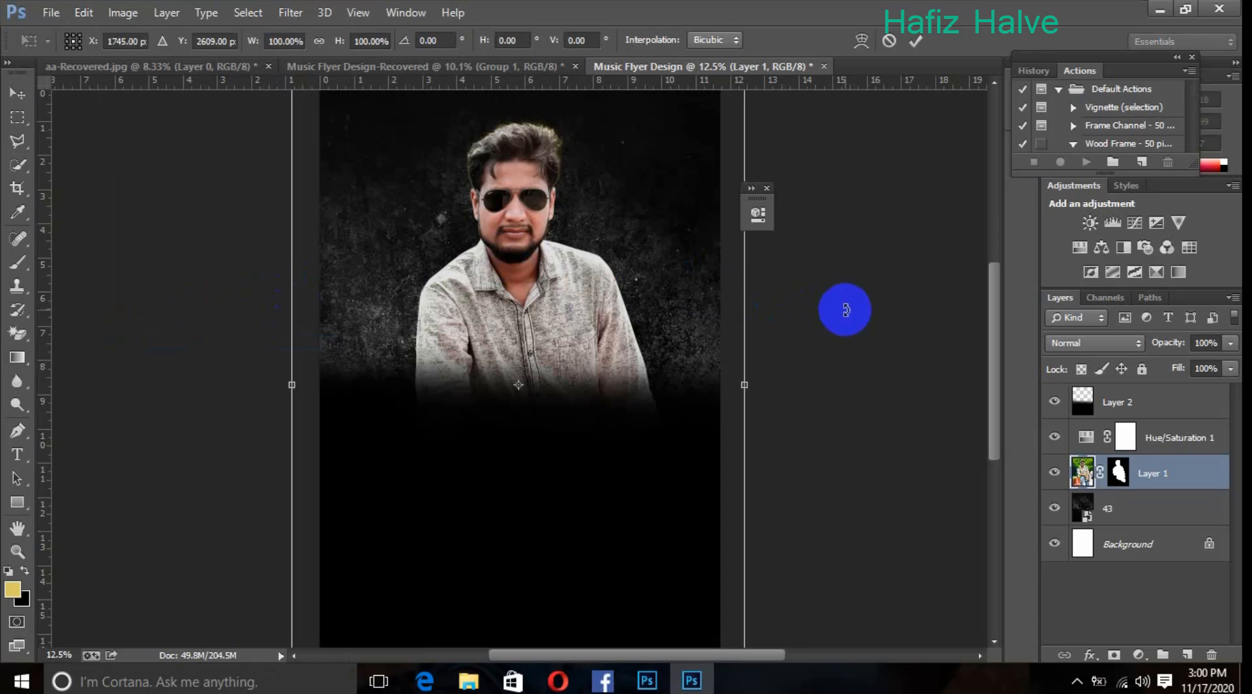
pyautogui.moveTo(841, 308)
pyautogui.mouseDown()
pyautogui.moveTo(851, 320)
pyautogui.moveTo(831, 302)
pyautogui.mouseUp()
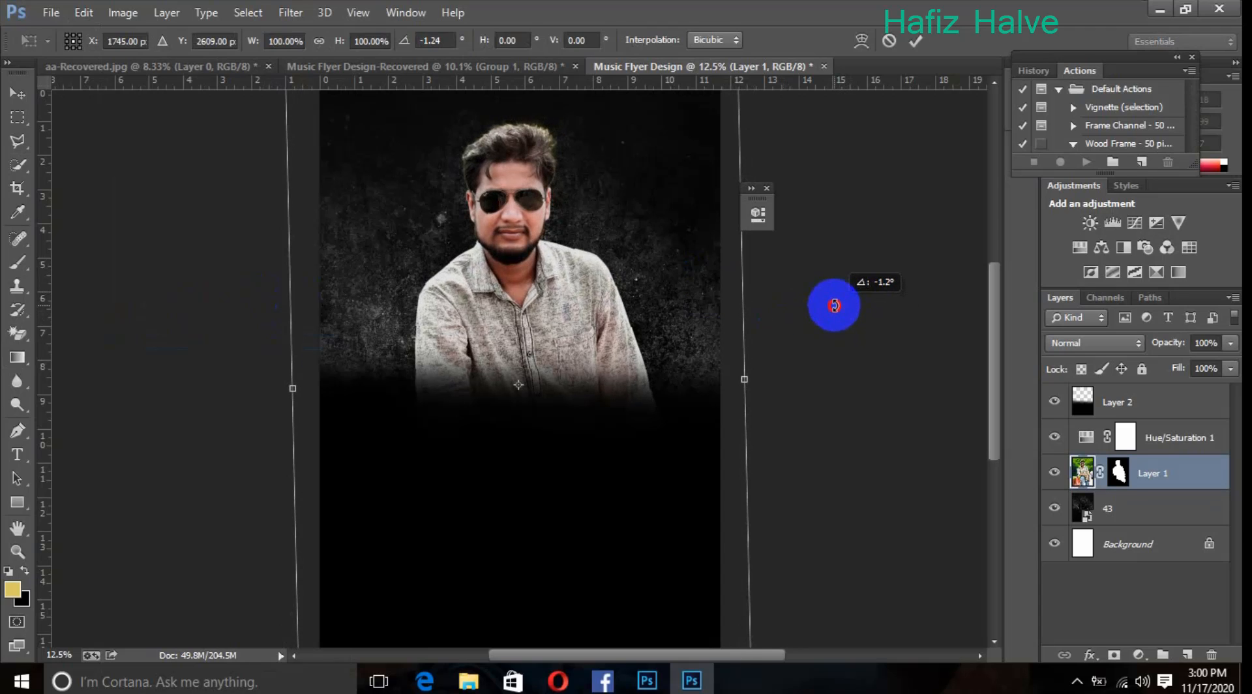
pyautogui.moveTo(670, 289); pyautogui.dragTo(671, 284)
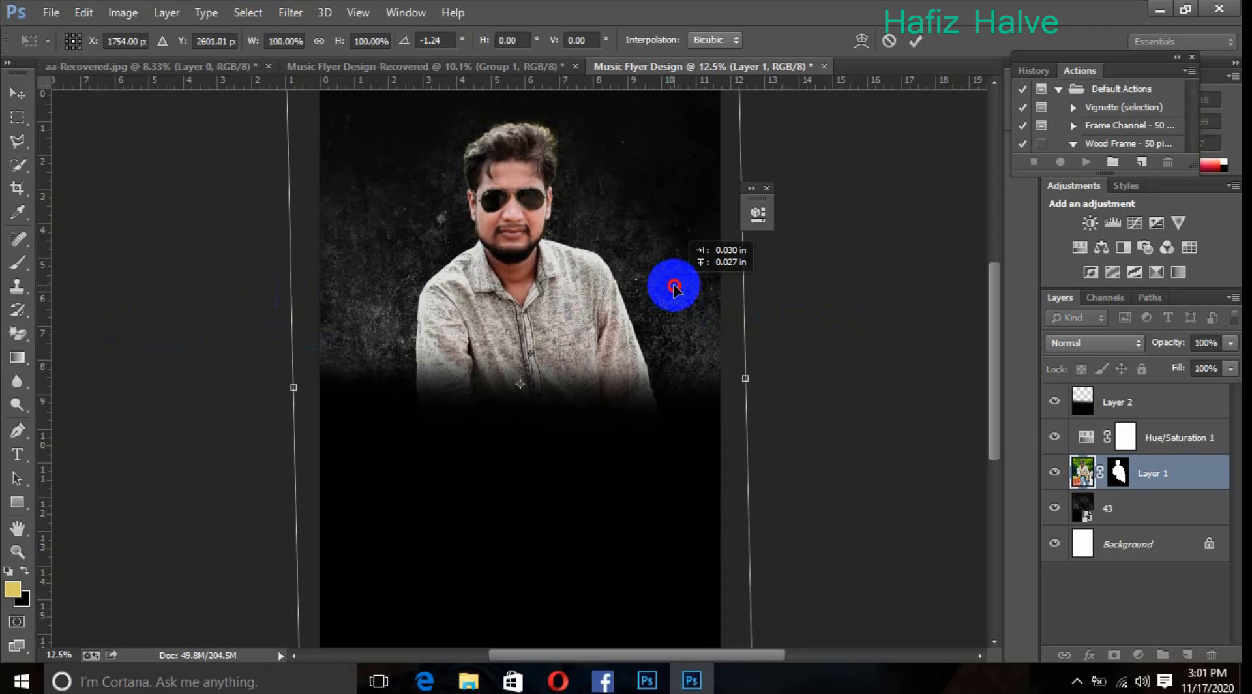
pyautogui.moveTo(803, 277); pyautogui.dragTo(822, 284)
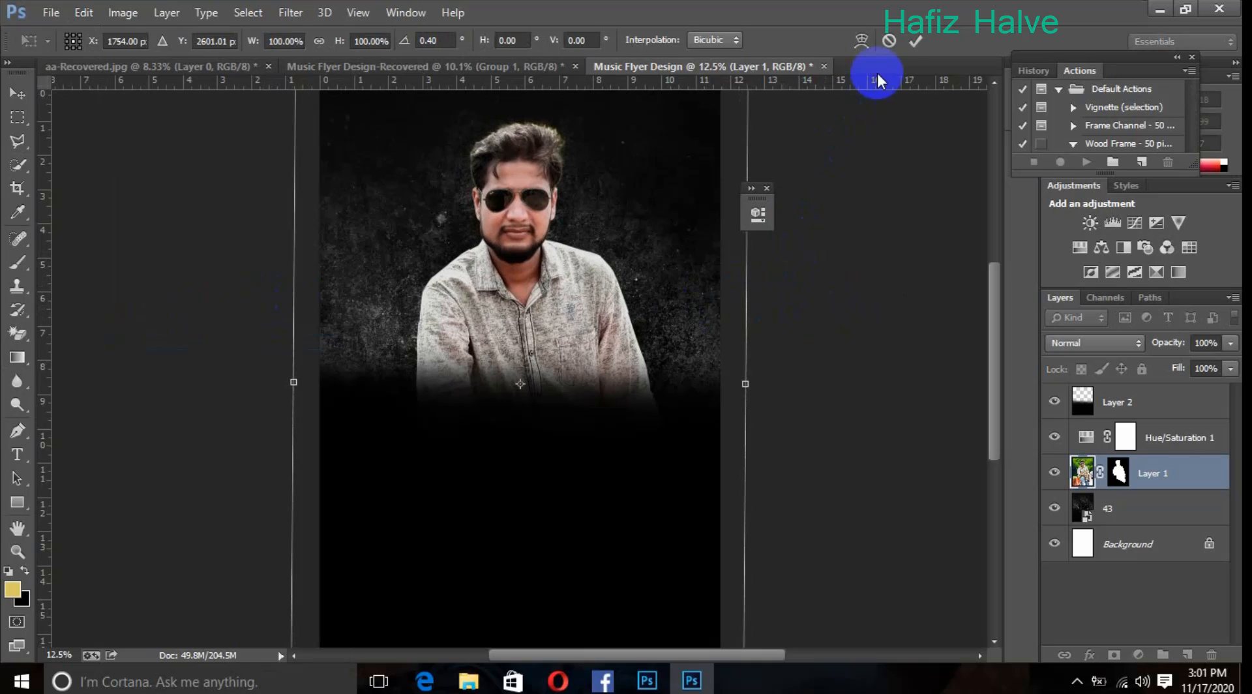
pyautogui.click(913, 44)
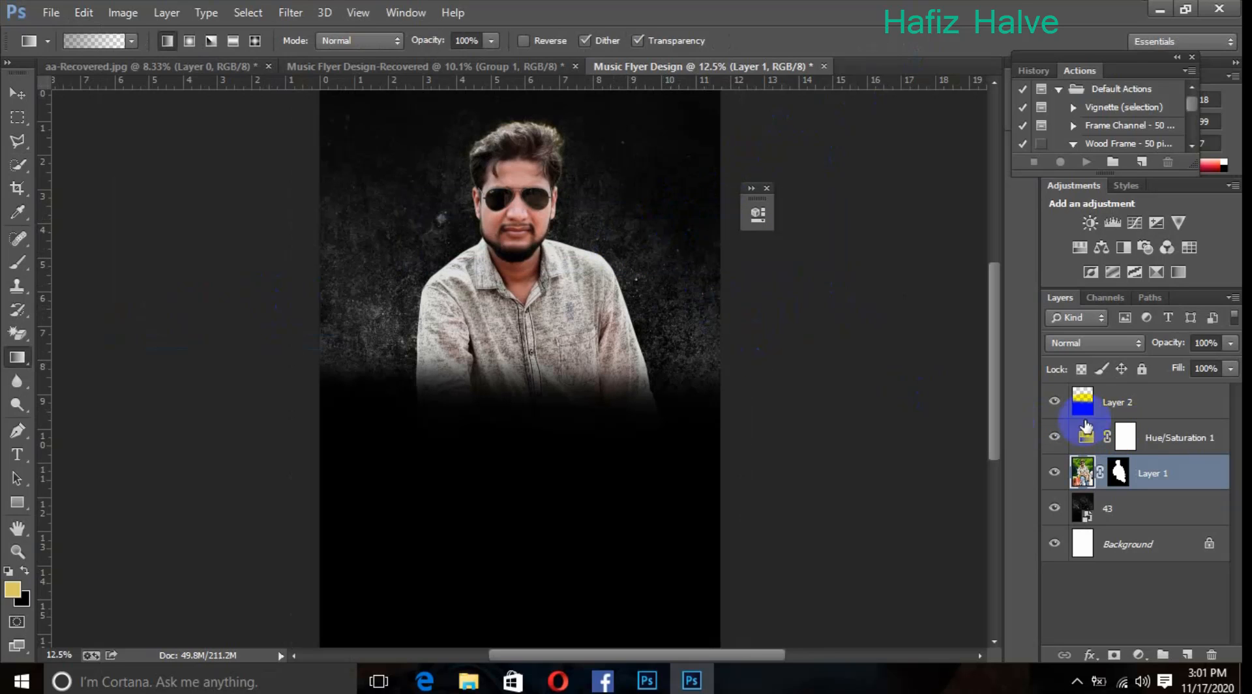
# Step: Move the man's cutout slightly down with the Move tool
pyautogui.scroll(3, 572, 284)
pyautogui.scroll(-2, 569, 291)
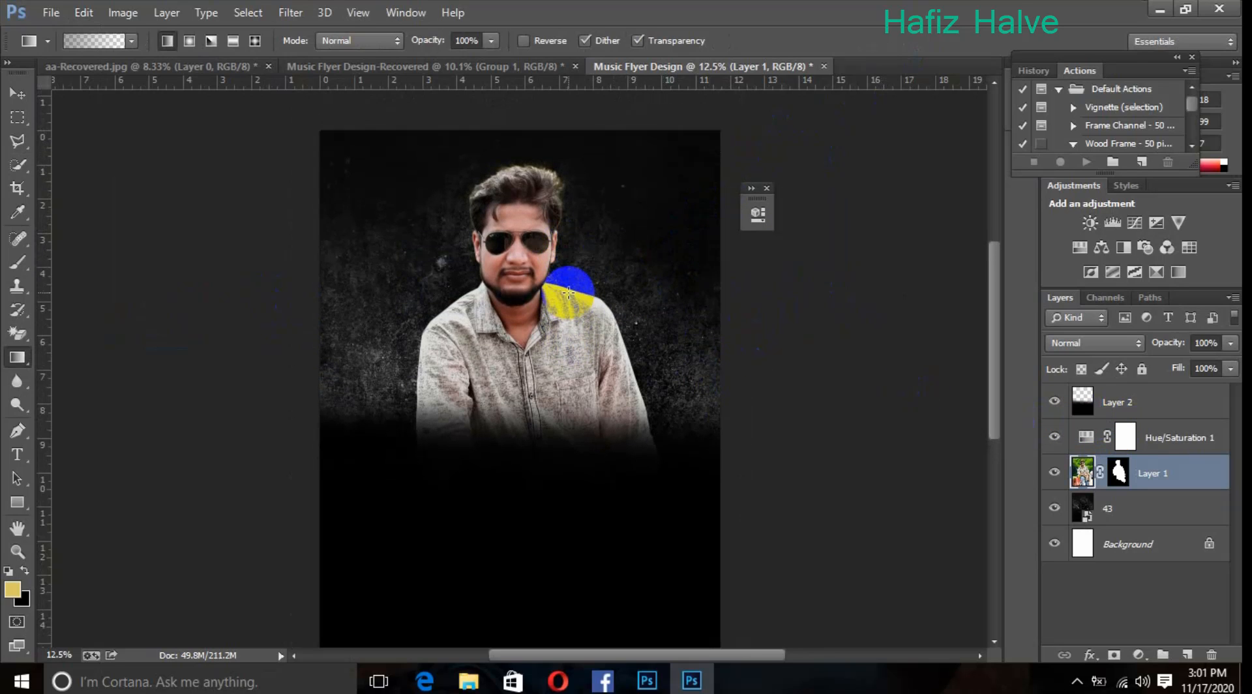
pyautogui.scroll(1, 569, 291)
pyautogui.click(18, 94)
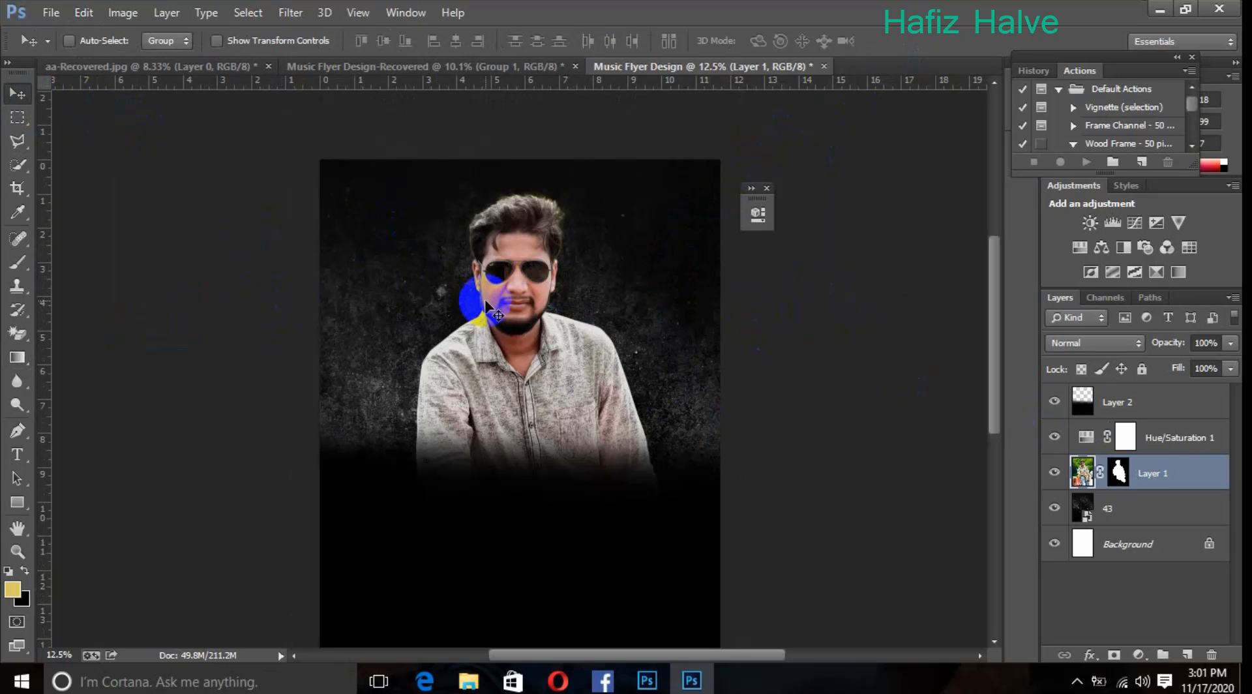
pyautogui.moveTo(486, 301); pyautogui.dragTo(488, 313)
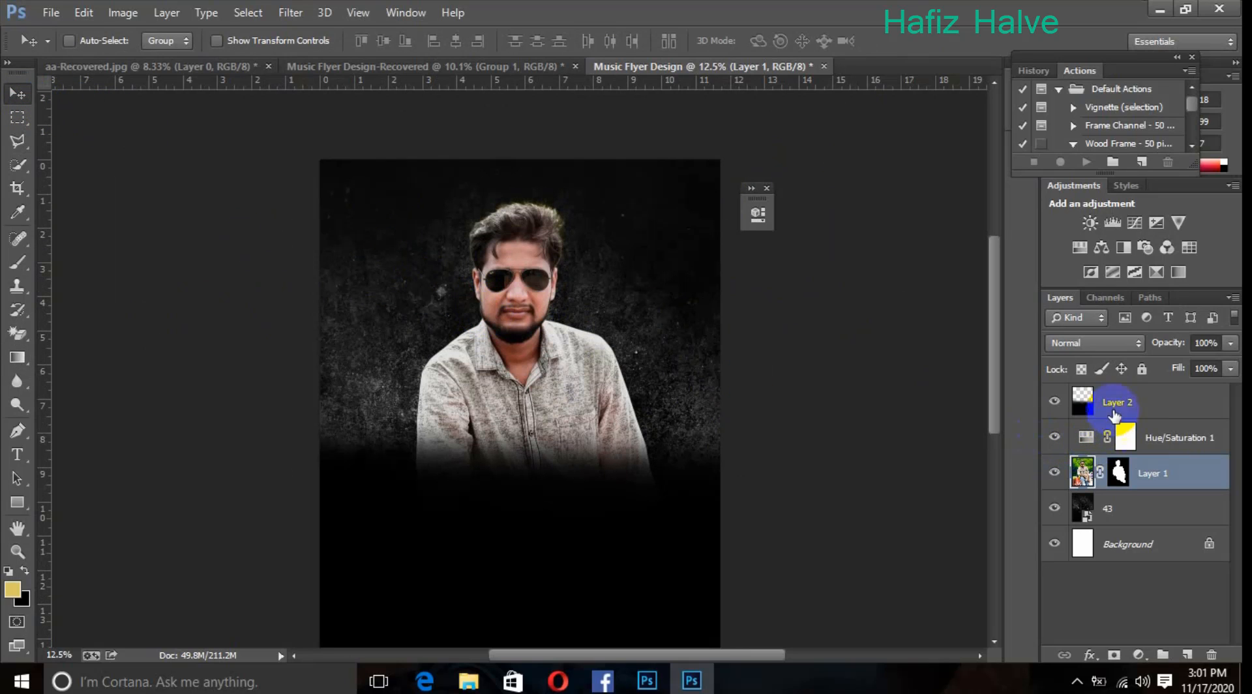
# Step: Select the black gradient layer and enlarge the soft brush to about 3026 px with 0% hardness
pyautogui.click(1119, 402)
pyautogui.click(24, 352)
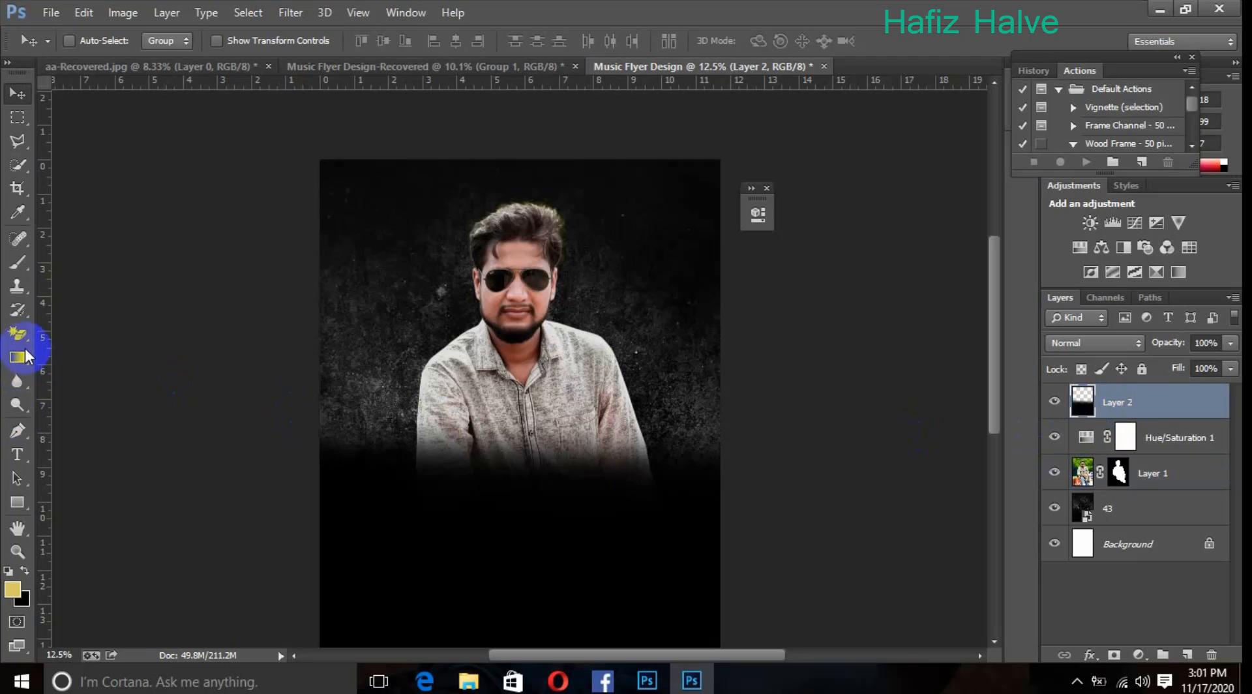
pyautogui.click(18, 262)
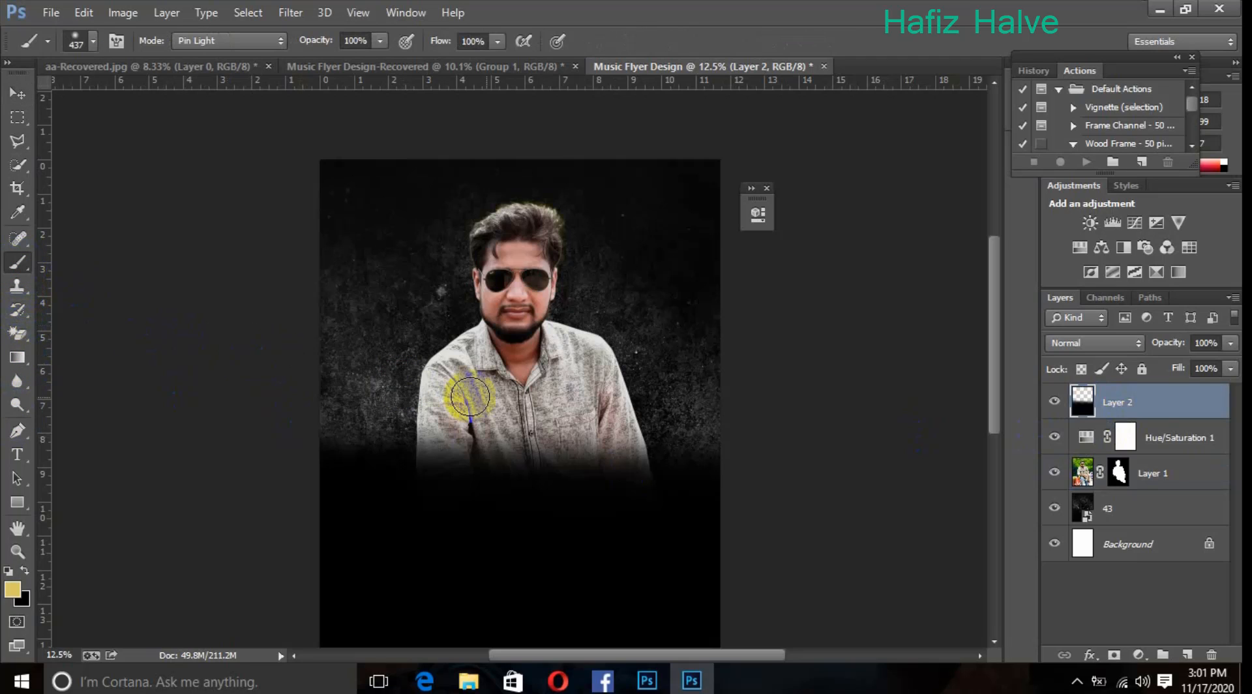
pyautogui.rightClick(596, 363)
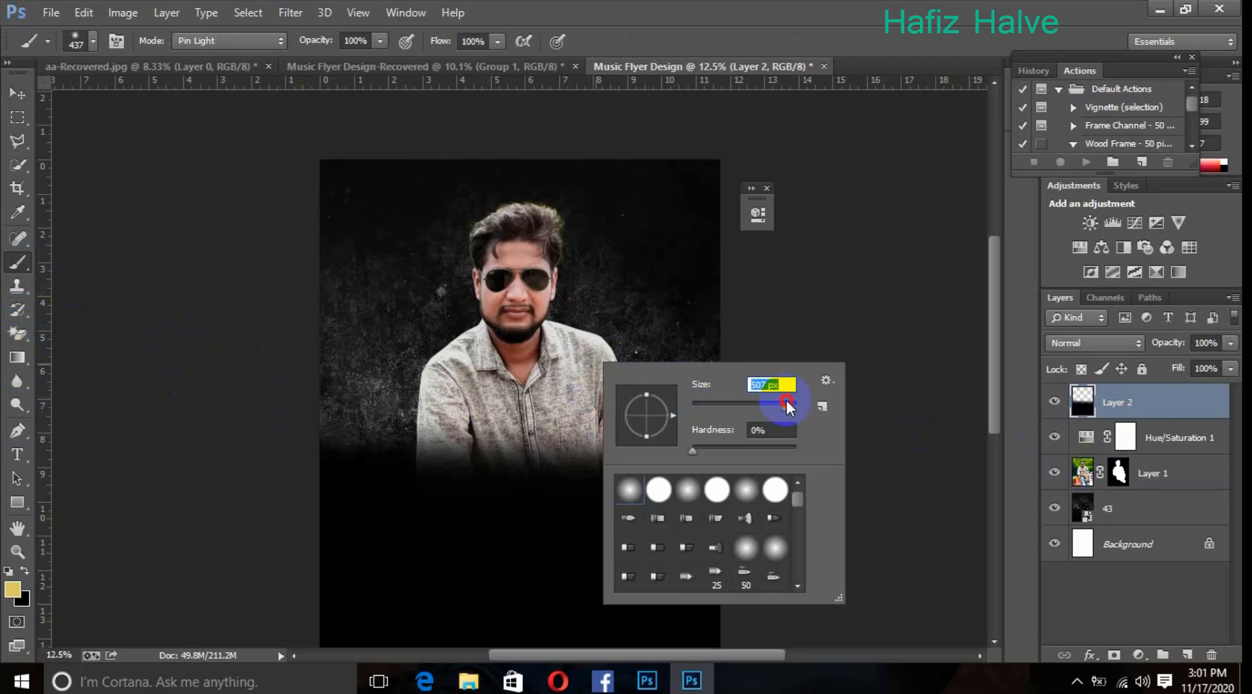
pyautogui.moveTo(788, 406); pyautogui.dragTo(787, 405)
pyautogui.click(792, 405)
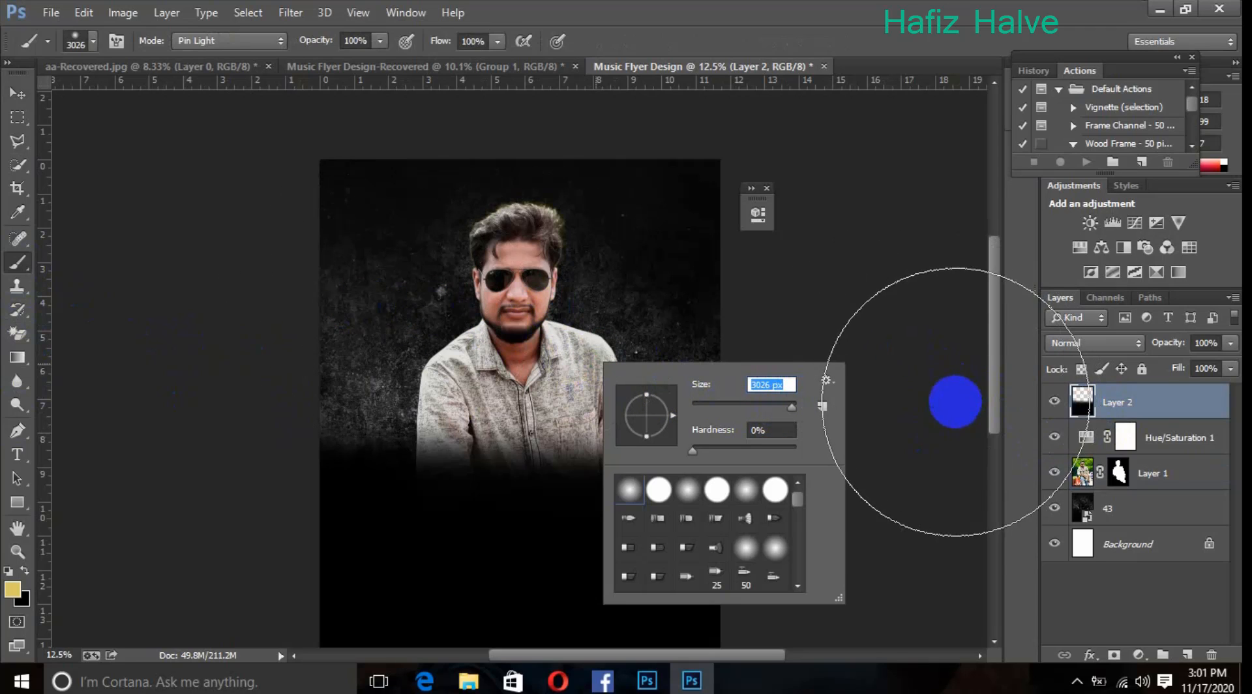
# Step: Add a mask to the gradient layer and paint it black at 76% brush opacity over the man's chest to soften the fade
pyautogui.click(1114, 654)
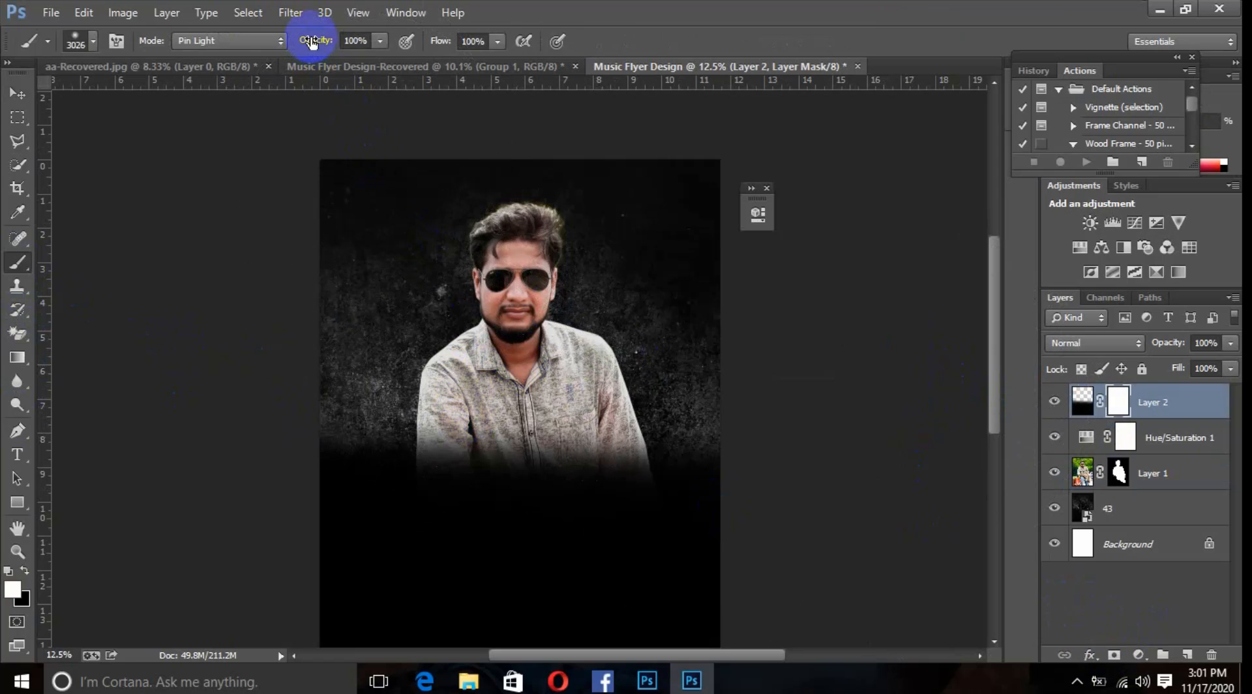
pyautogui.moveTo(291, 42); pyautogui.dragTo(290, 42)
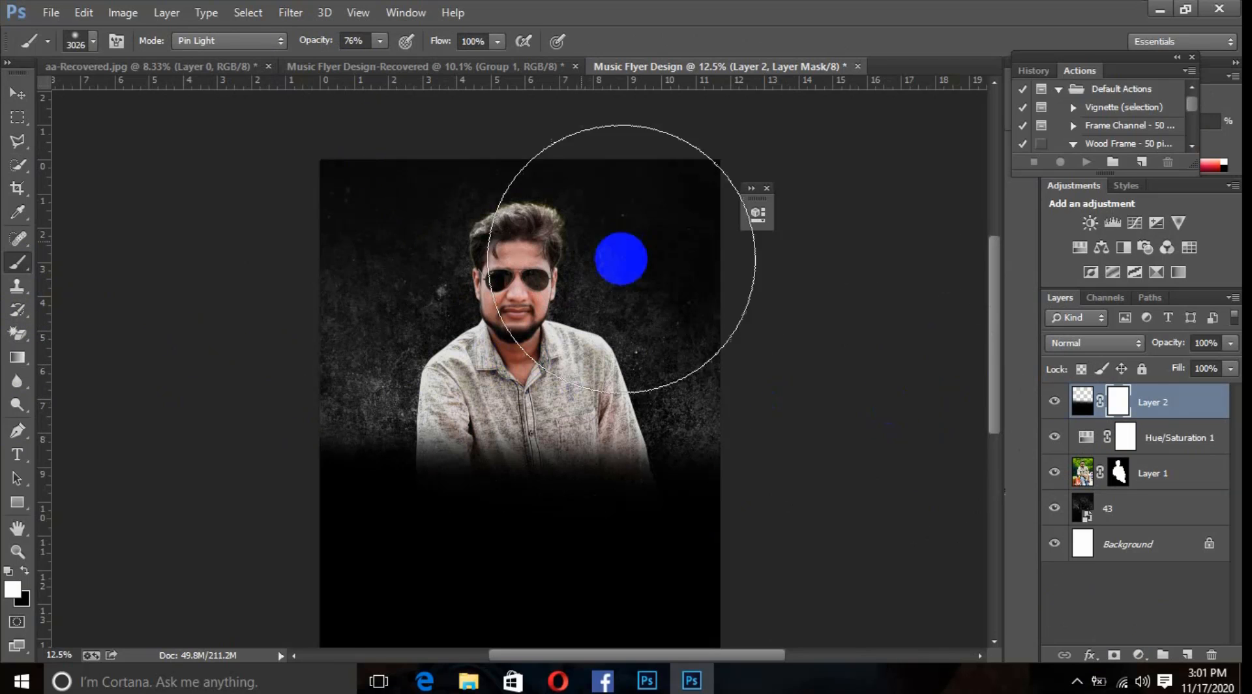
pyautogui.click(25, 569)
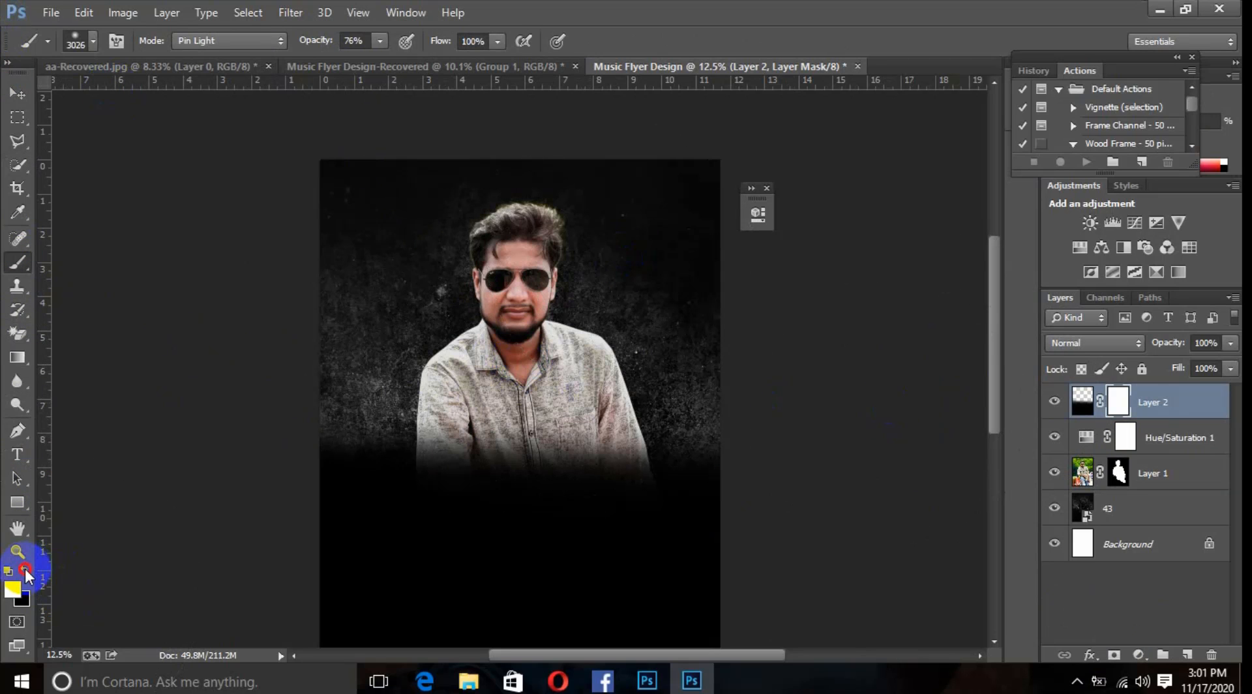
pyautogui.moveTo(446, 335); pyautogui.dragTo(529, 350)
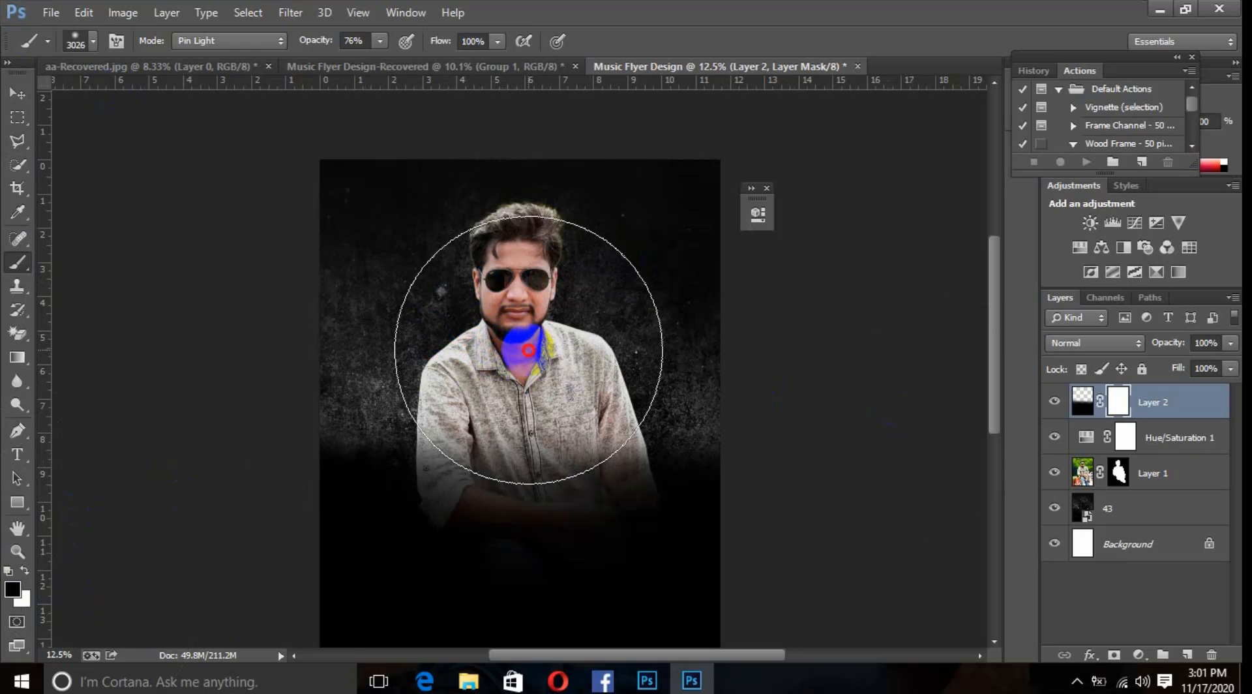
pyautogui.scroll(-2, 604, 280)
pyautogui.scroll(-4, 603, 280)
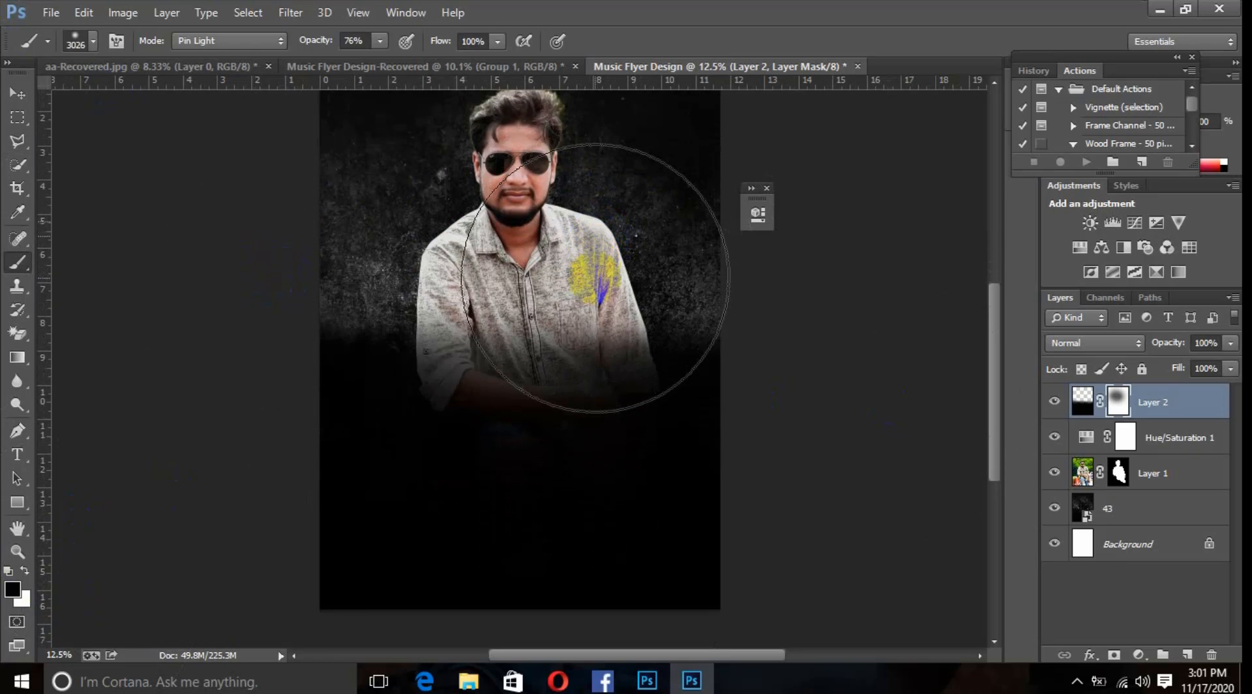
pyautogui.scroll(5, 686, 267)
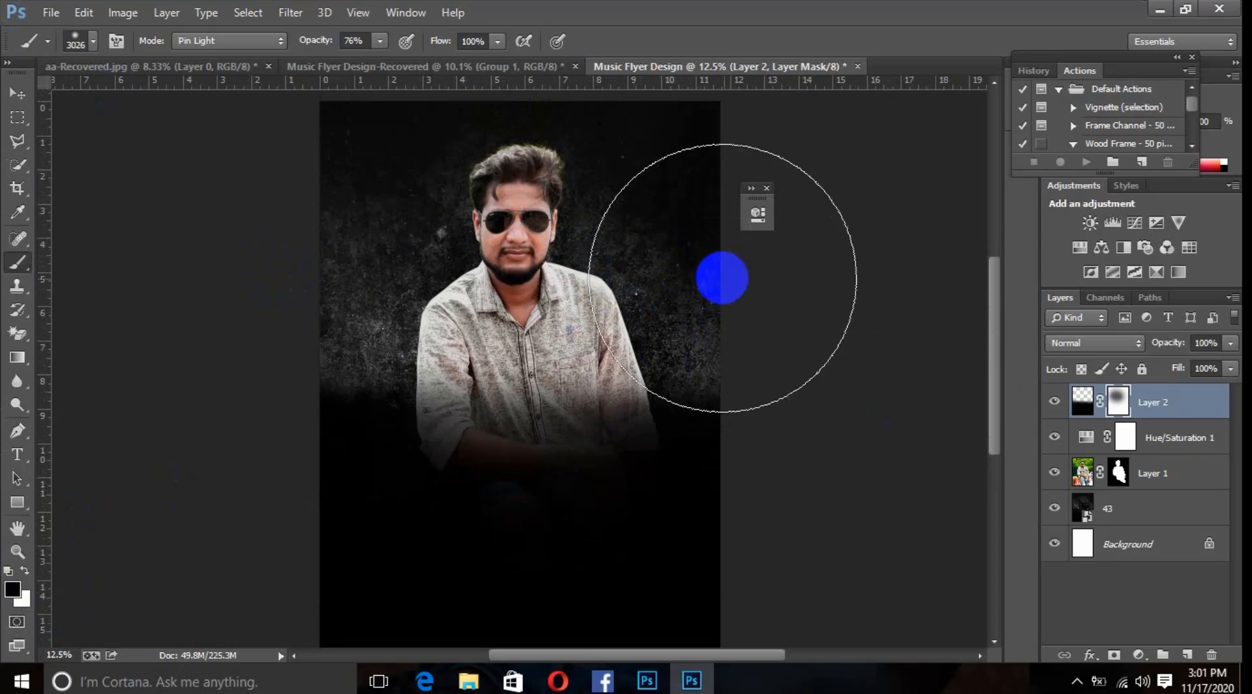
pyautogui.scroll(2, 878, 278)
pyautogui.scroll(-2, 874, 278)
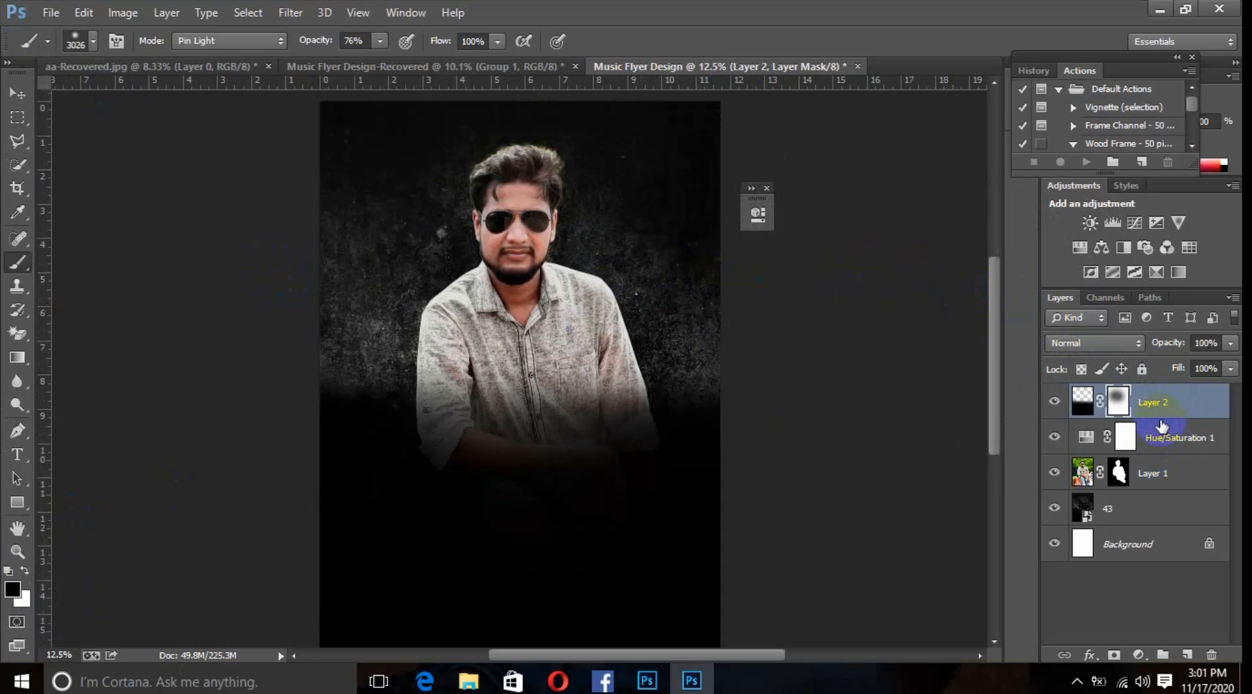
# Step: Add a new empty layer directly above the man's layer and set the foreground colour to bright red, about RGB 242, 48, 48
pyautogui.click(1152, 475)
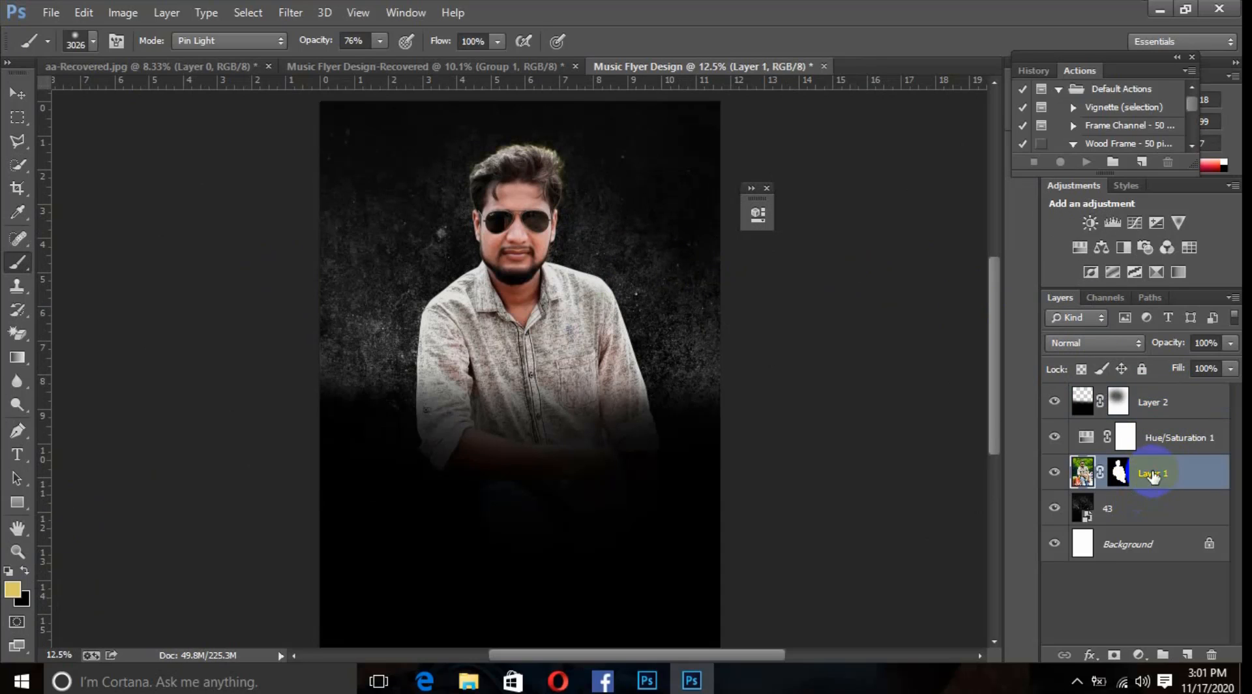
pyautogui.click(1186, 656)
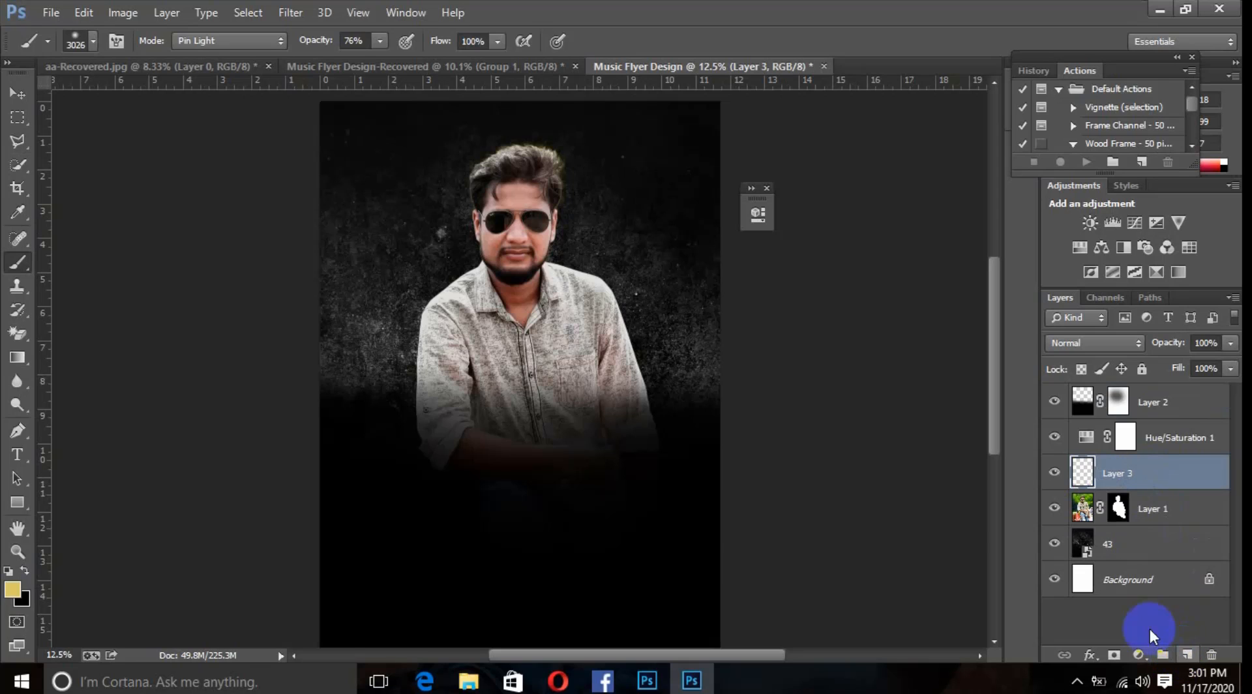
pyautogui.click(11, 591)
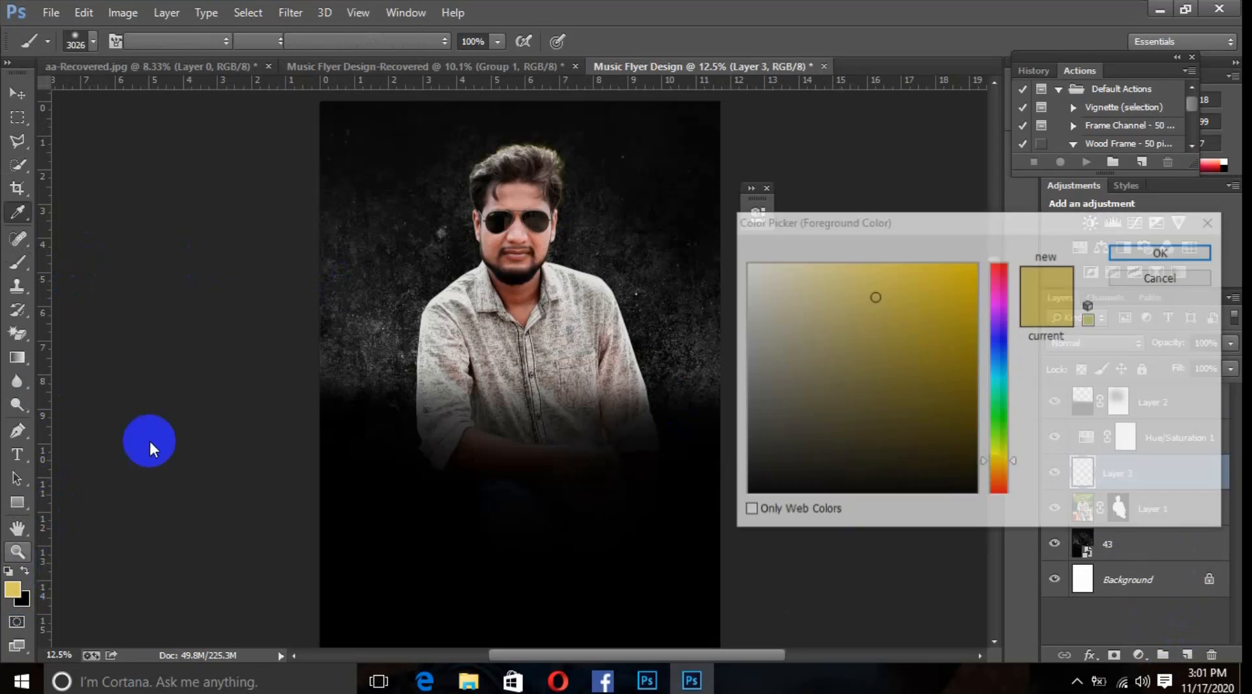
pyautogui.click(1000, 485)
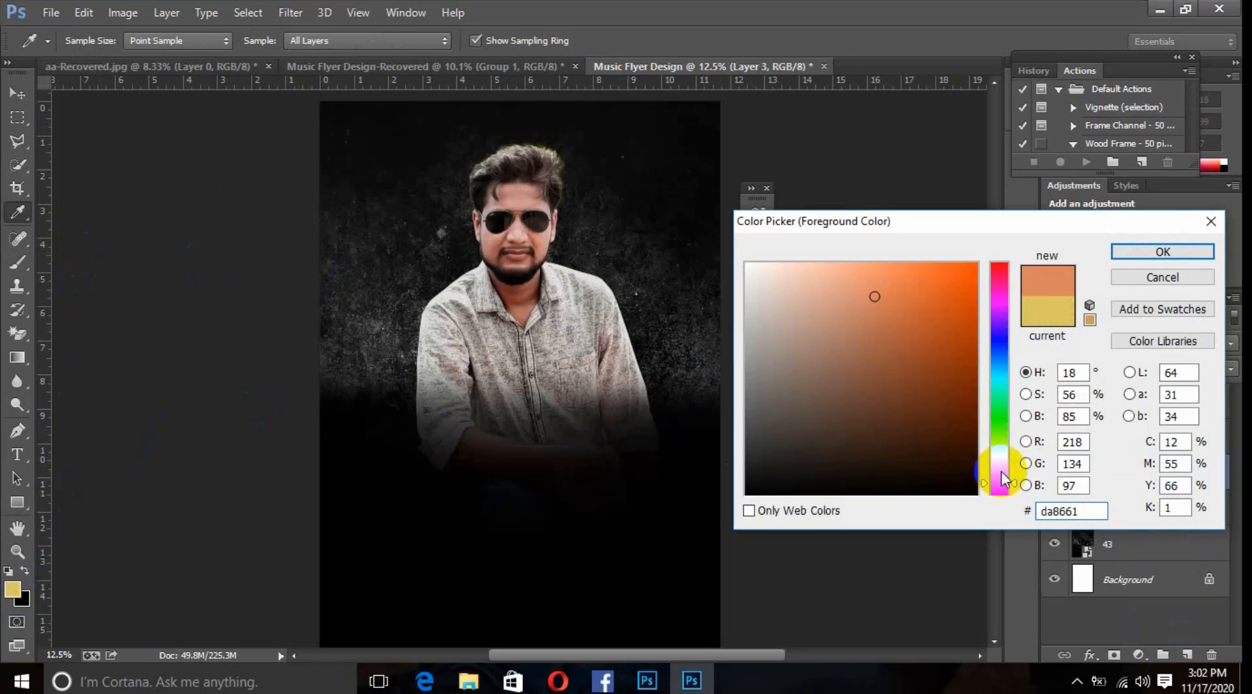
pyautogui.click(998, 483)
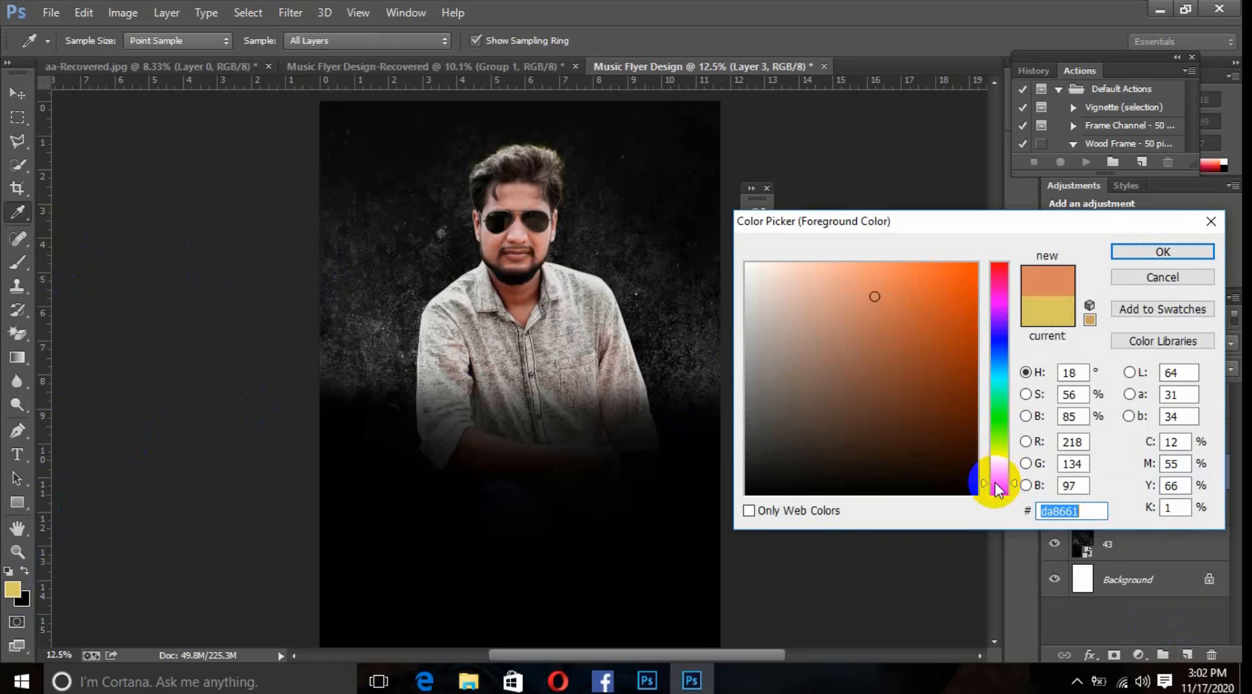
pyautogui.click(999, 264)
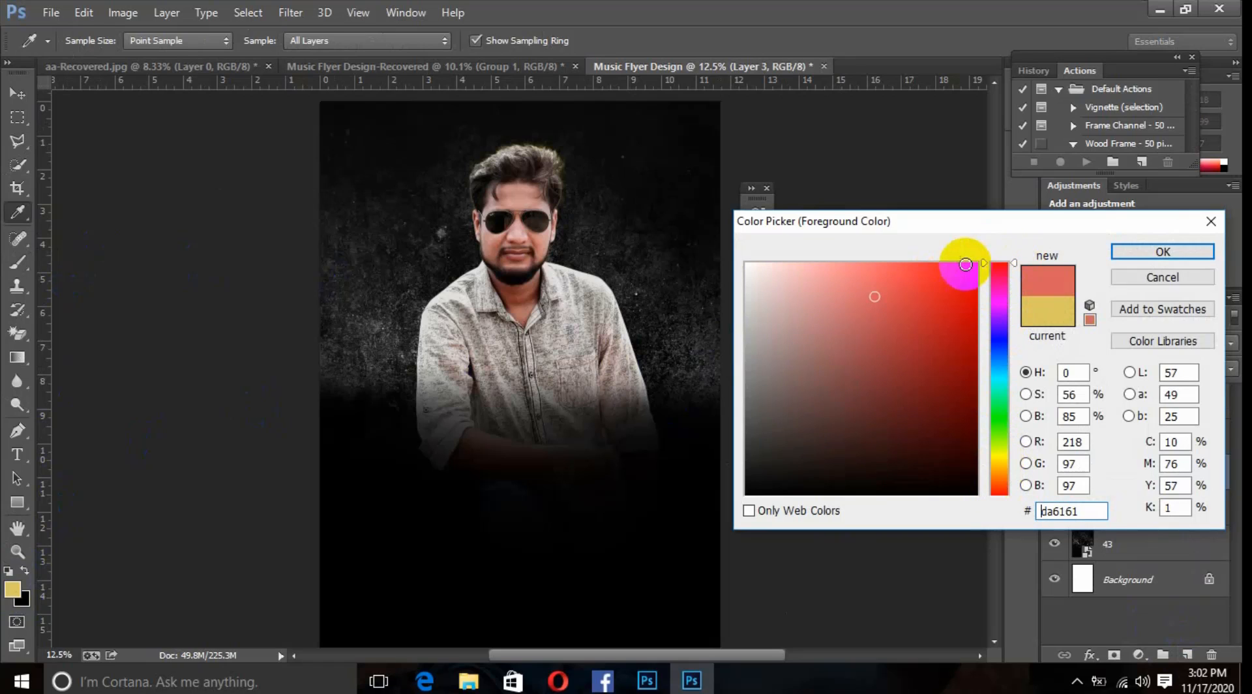
pyautogui.click(930, 274)
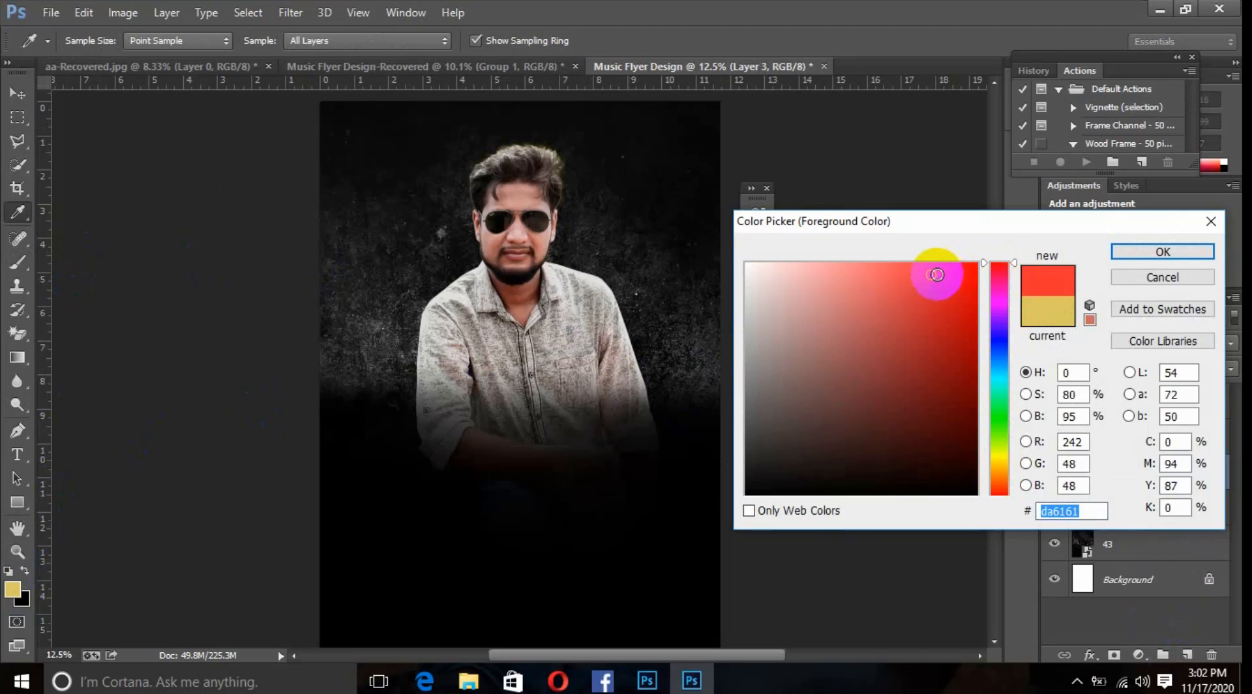
pyautogui.click(1119, 259)
# Step: Paint a large soft red glow over the man's head and shoulders on the new layer, using the 76% opacity brush
pyautogui.press('b')
pyautogui.moveTo(522, 218)
pyautogui.mouseDown()
pyautogui.moveTo(534, 209)
pyautogui.moveTo(531, 242)
pyautogui.mouseUp()
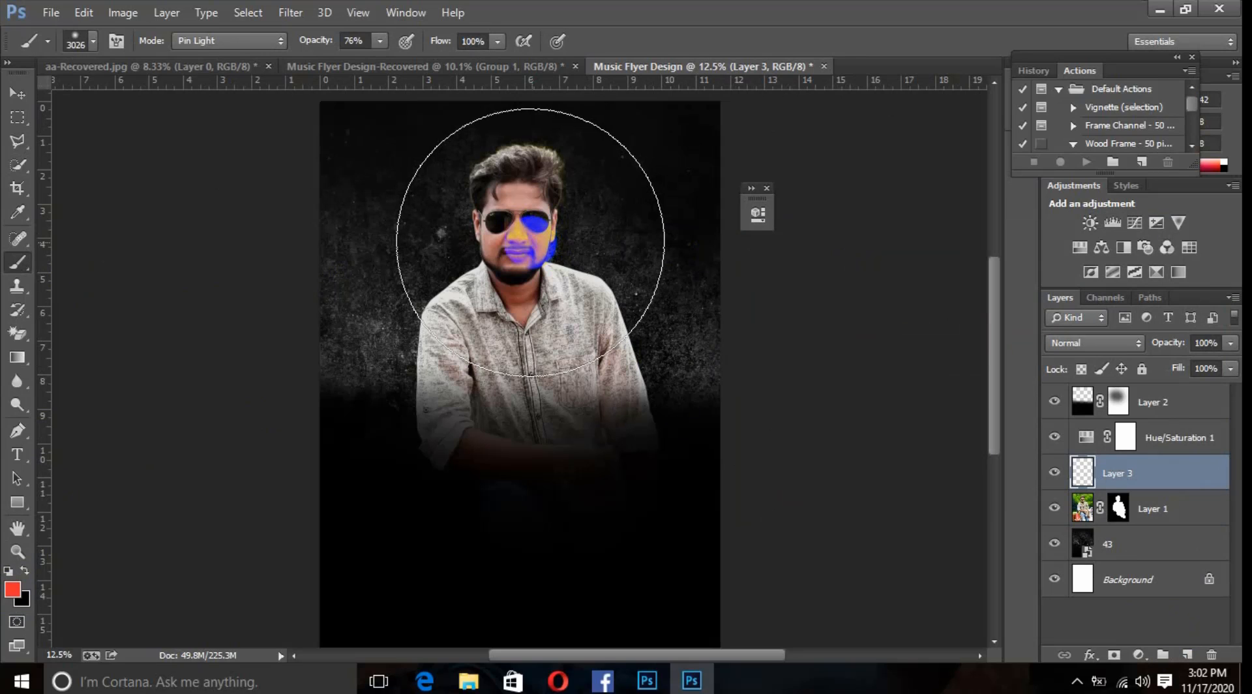
pyautogui.click(602, 257)
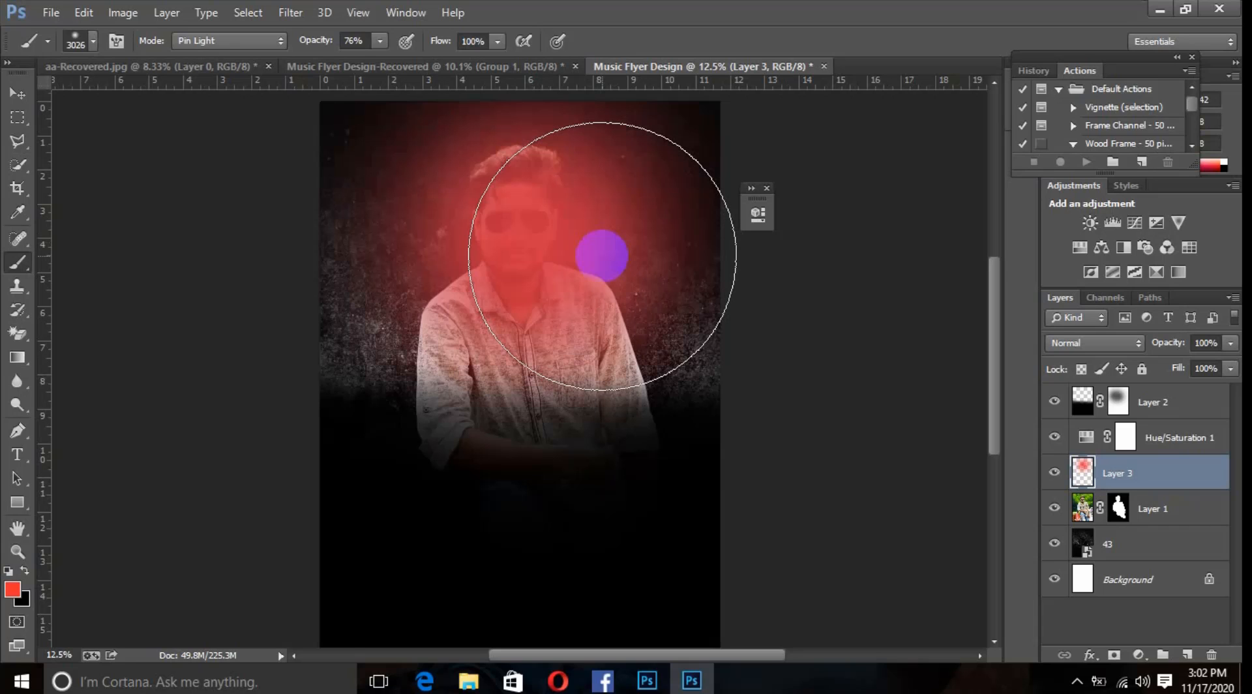
# Step: Set the red glow layer's blend mode to Screen and stretch it to about 131% width and 134% height
pyautogui.click(1093, 344)
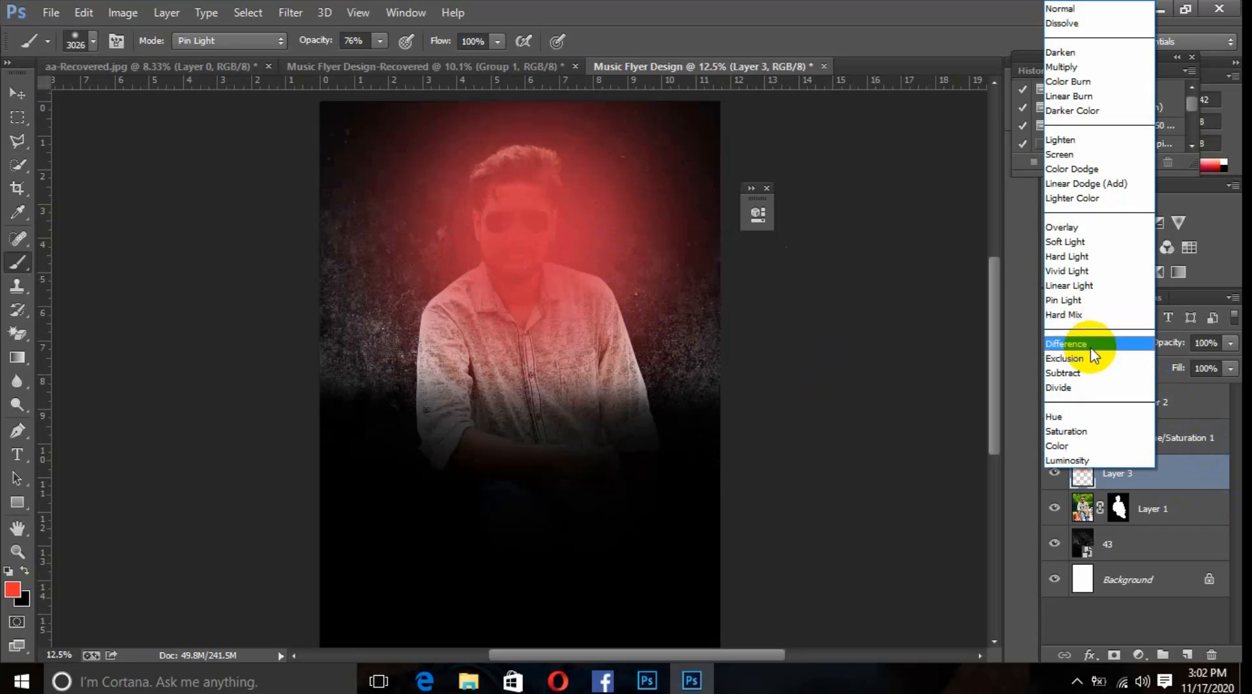
pyautogui.click(1083, 154)
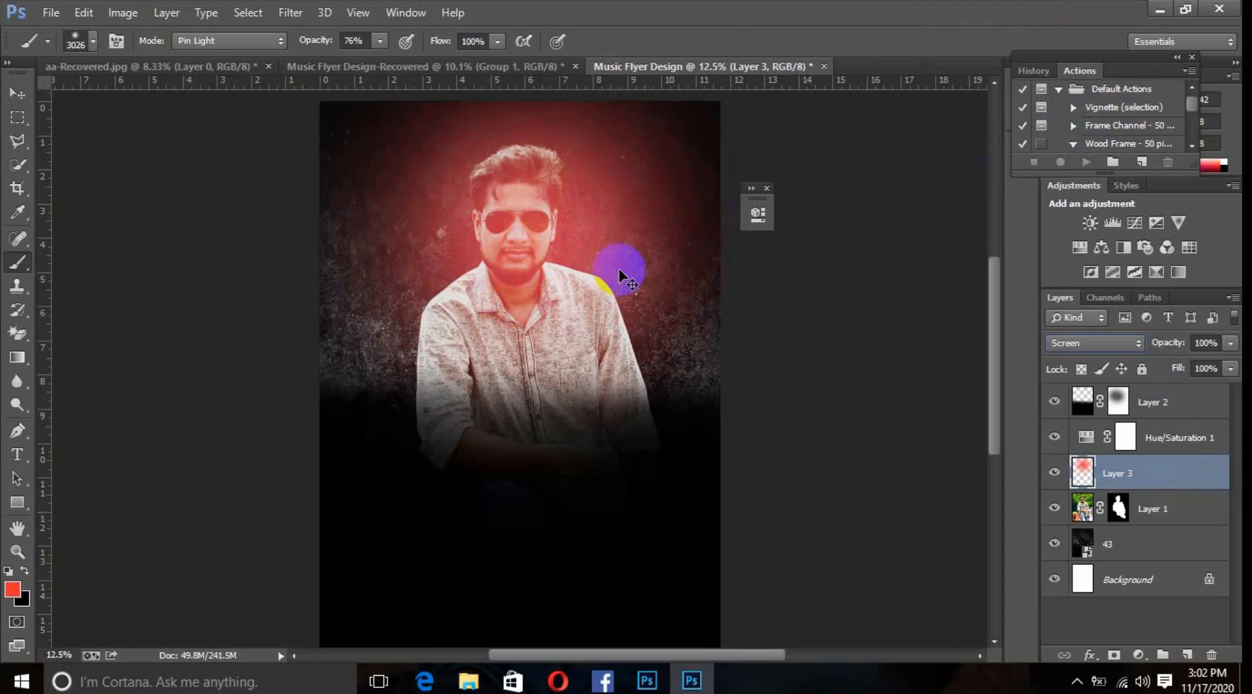
pyautogui.hotkey('ctrl', 't')
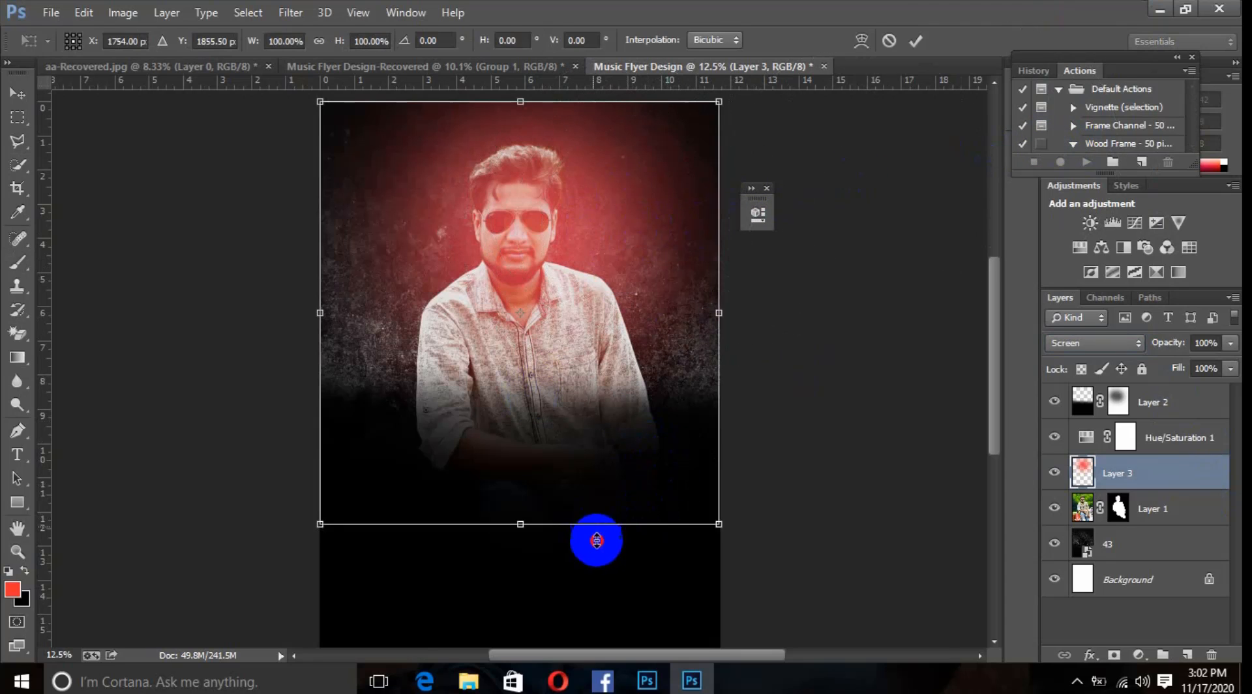
pyautogui.moveTo(597, 540); pyautogui.dragTo(625, 614)
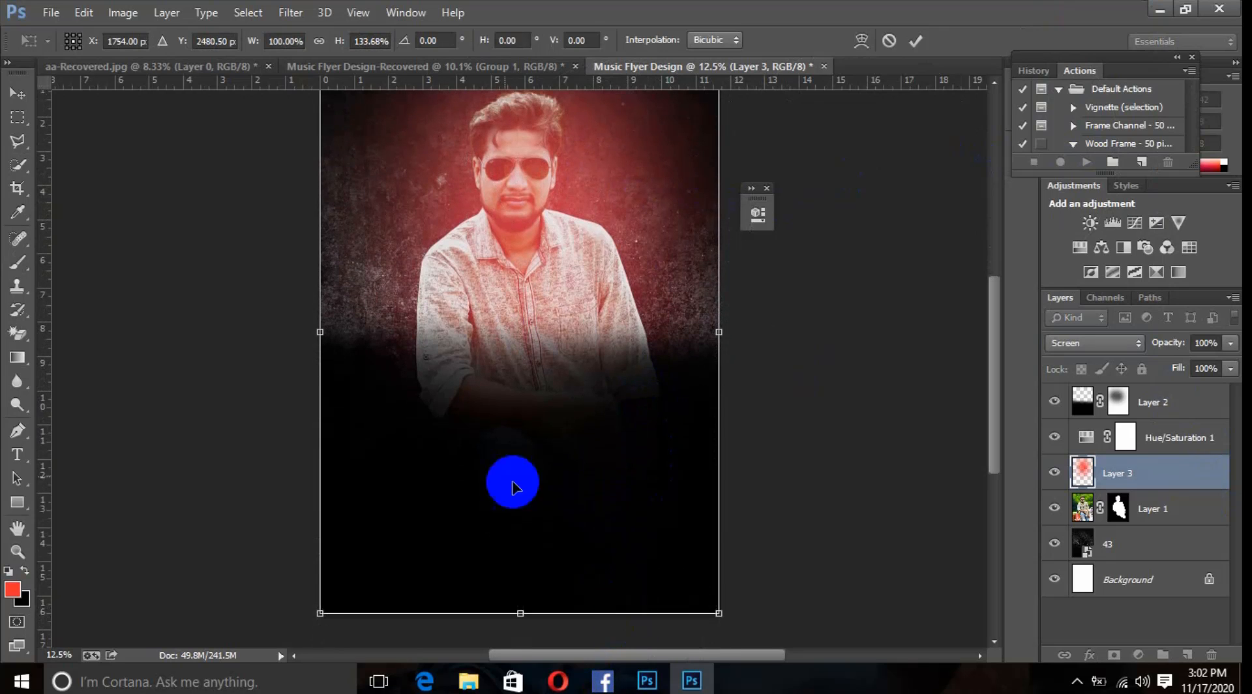
pyautogui.moveTo(321, 333); pyautogui.dragTo(195, 326)
pyautogui.scroll(2, 328, 322)
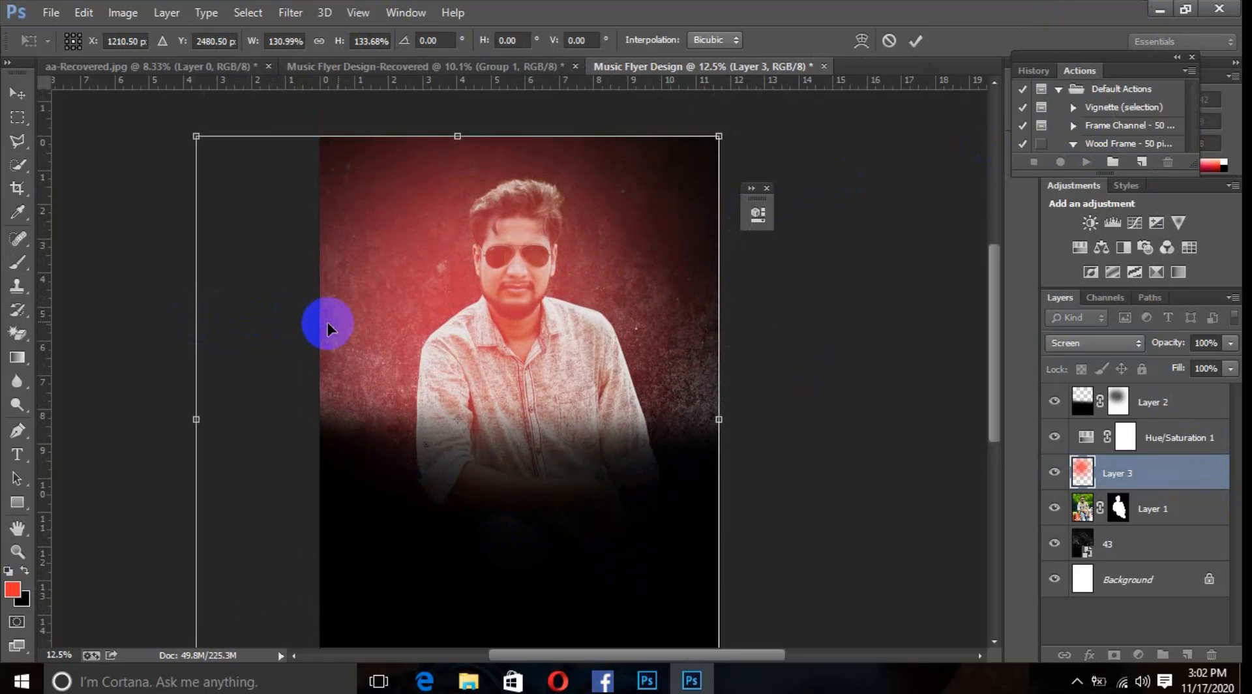
pyautogui.click(918, 40)
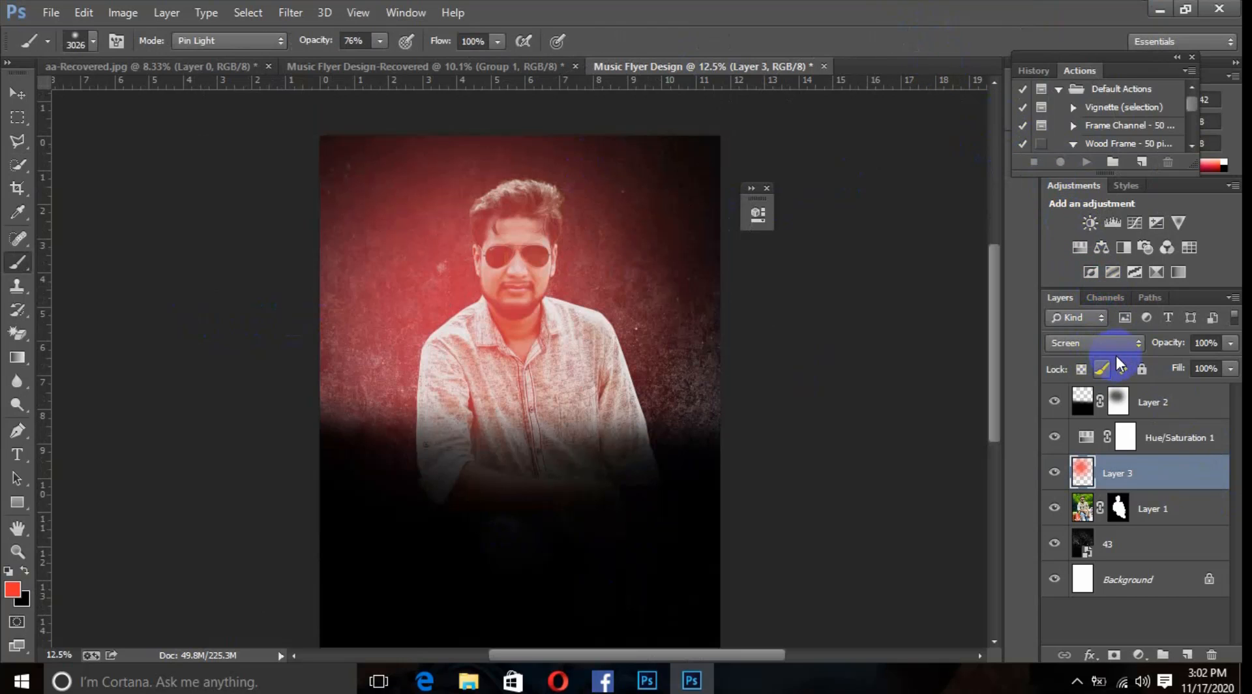
# Step: Lower the red glow layer's opacity to 53% and reposition the glow over the upper part of the flyer
pyautogui.moveTo(1176, 347); pyautogui.dragTo(1134, 346)
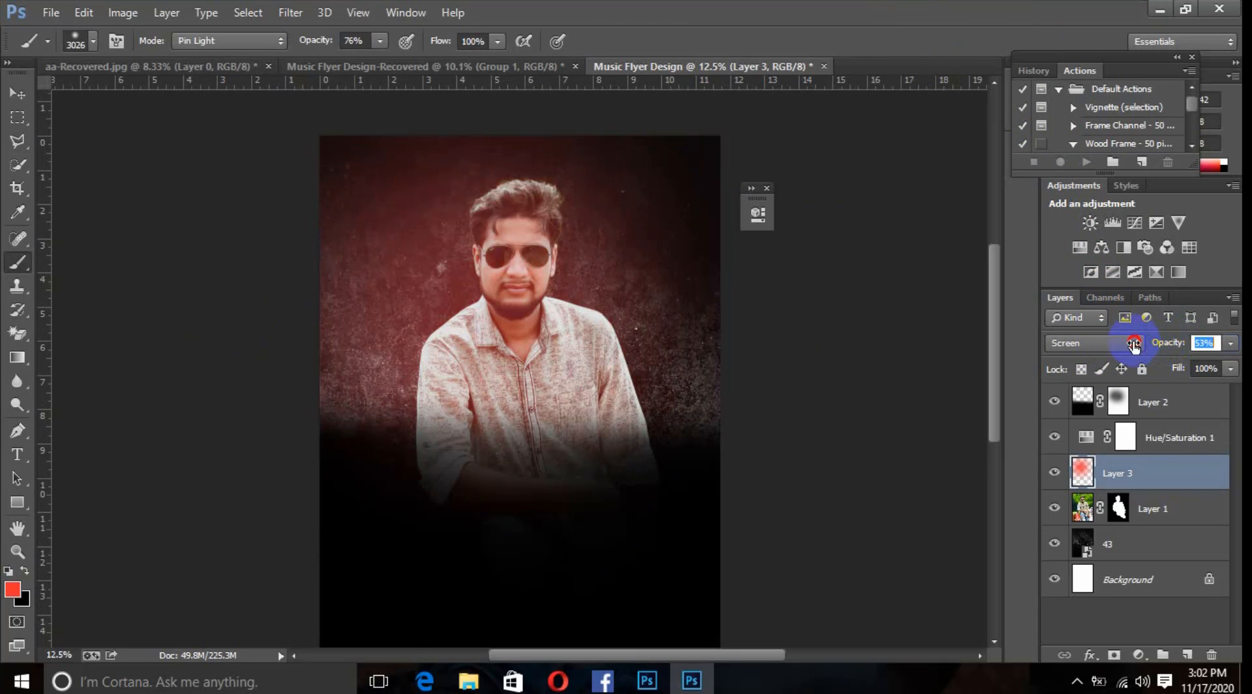
pyautogui.click(17, 93)
pyautogui.moveTo(356, 145); pyautogui.dragTo(412, 180)
pyautogui.scroll(-4, 612, 260)
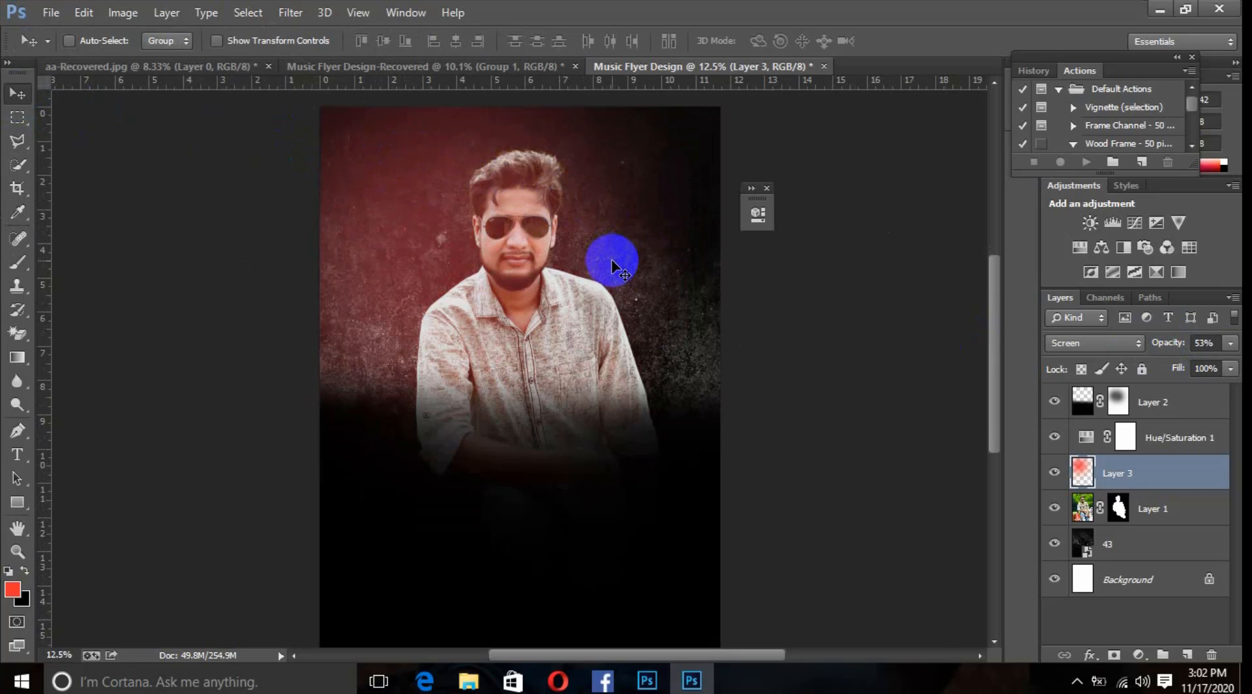
pyautogui.scroll(-1, 607, 266)
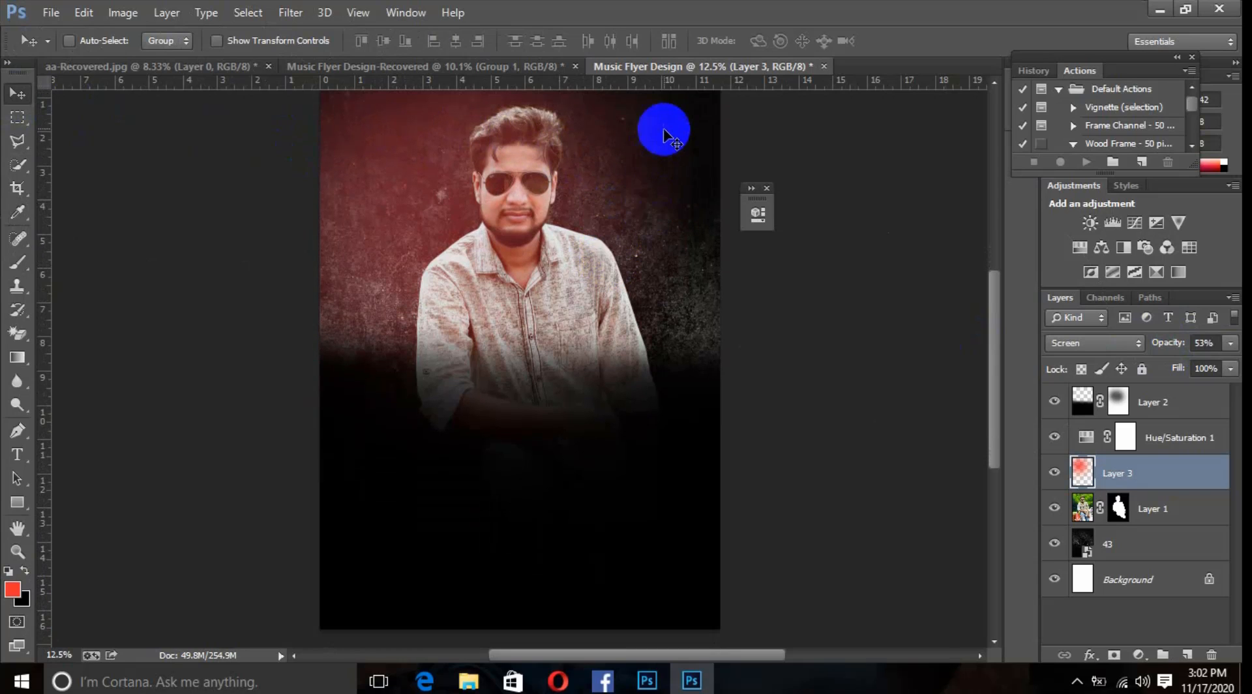
# Step: Copy the text group from Music Flyer Design-Recovered into the Music Flyer Design document and put it at the top of the layer stack
pyautogui.click(406, 68)
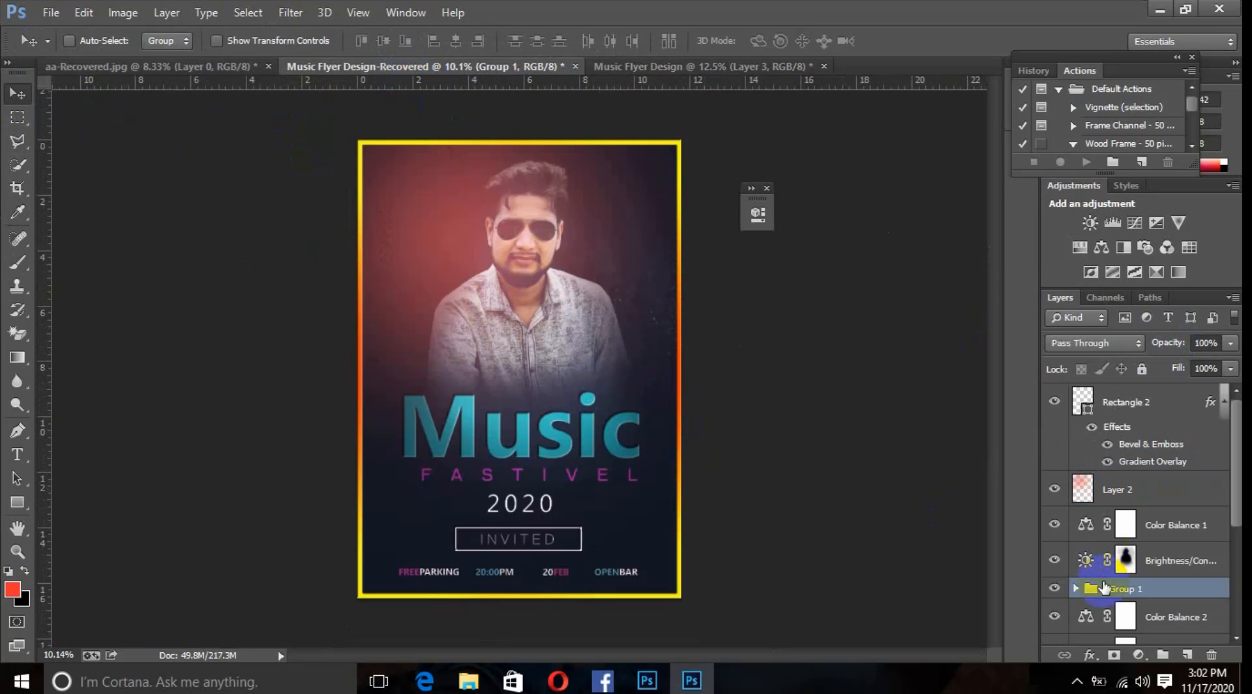
pyautogui.click(1067, 589)
pyautogui.click(1055, 589)
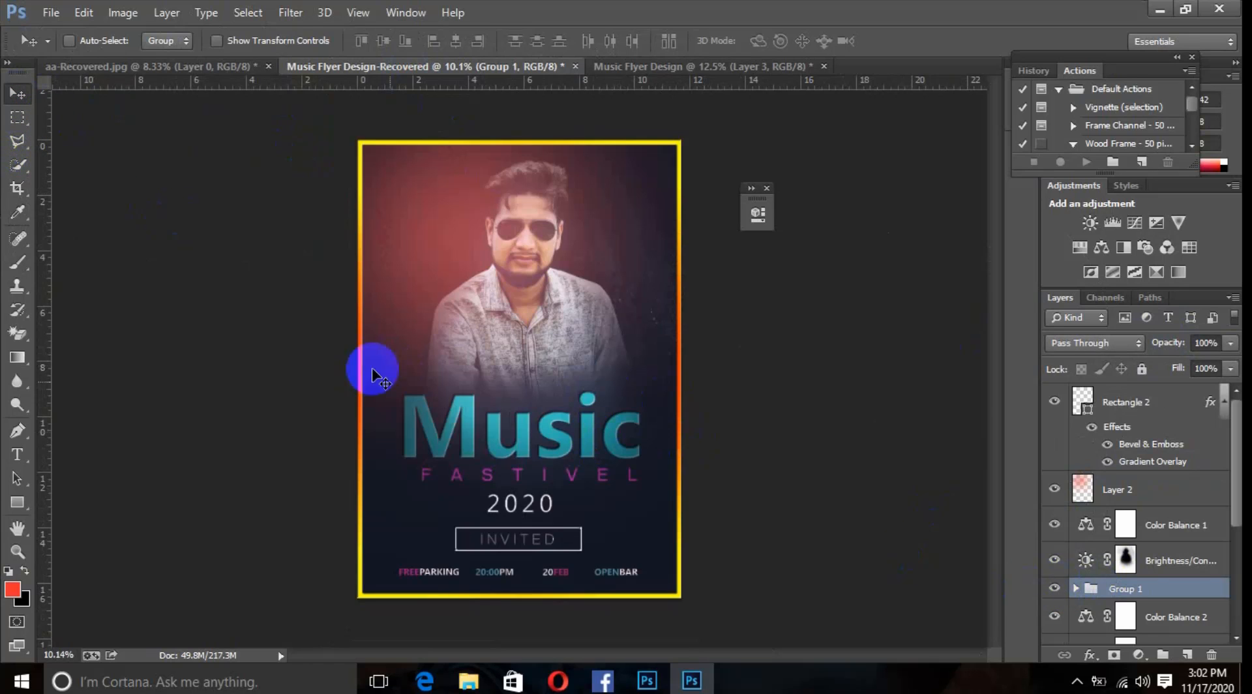
pyautogui.moveTo(481, 426); pyautogui.dragTo(469, 364)
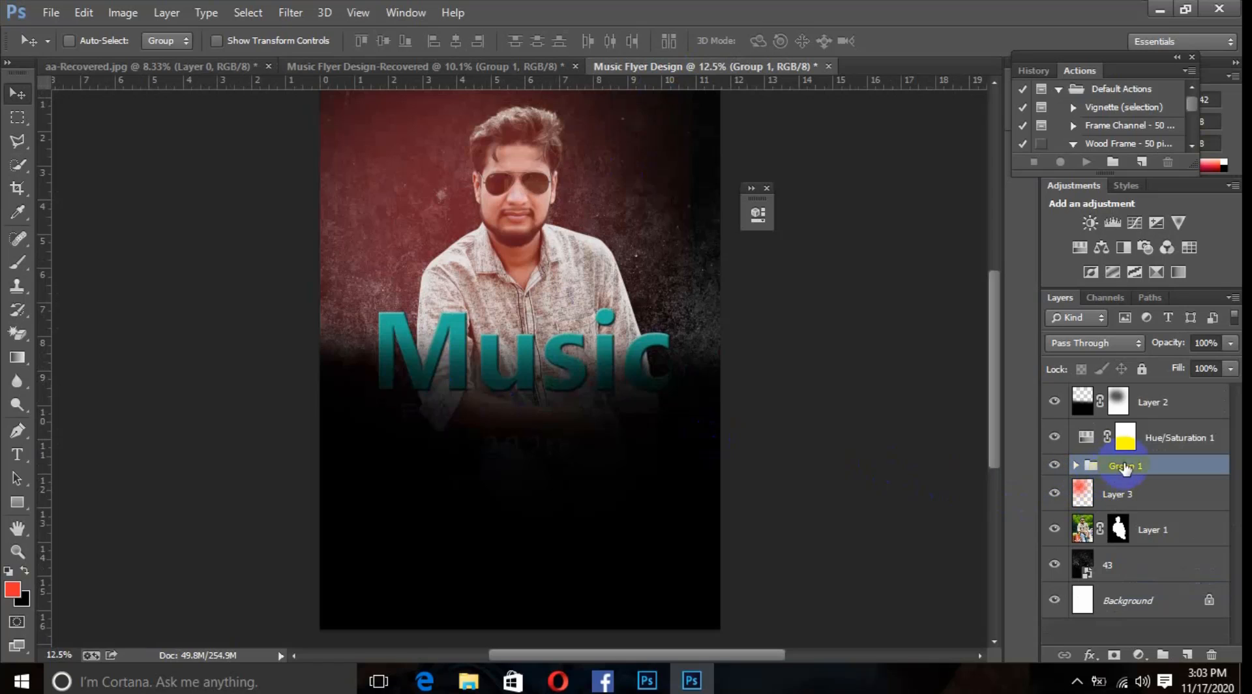
pyautogui.moveTo(1135, 466); pyautogui.dragTo(1117, 388)
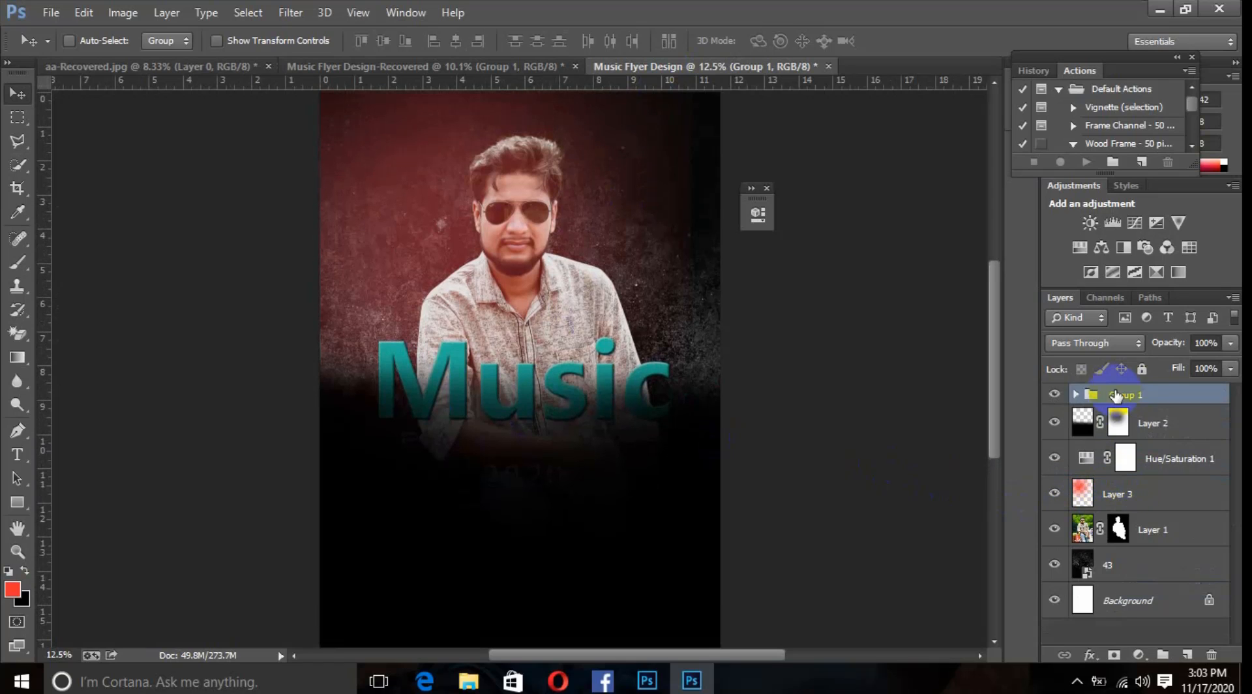
# Step: Position the text group over the black lower half, with the Music title across the man's lower chest and roughly centred horizontally
pyautogui.moveTo(572, 438); pyautogui.dragTo(563, 475)
pyautogui.scroll(-3, 563, 473)
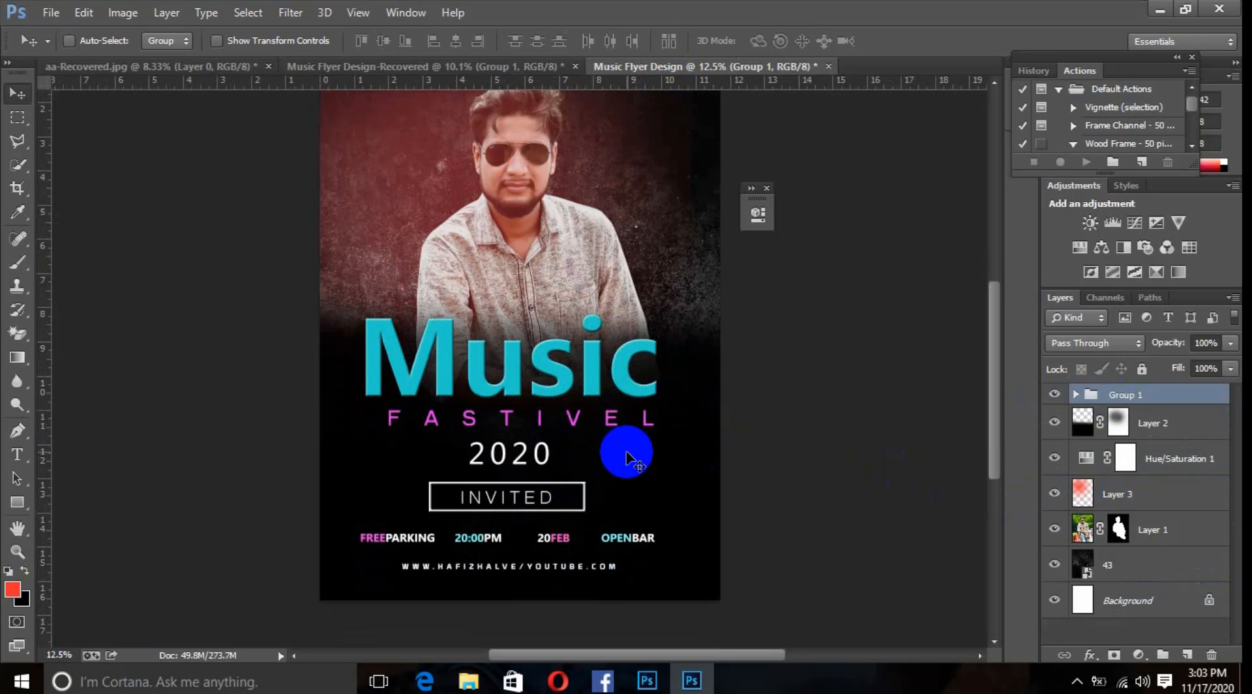
pyautogui.hotkey('shift', 'Down')
pyautogui.hotkey('shift', 'Down')
pyautogui.hotkey('shift', 'Down')
pyautogui.hotkey('shift', 'Right')
pyautogui.hotkey('shift', 'Right')
pyautogui.hotkey('shift', 'Right')
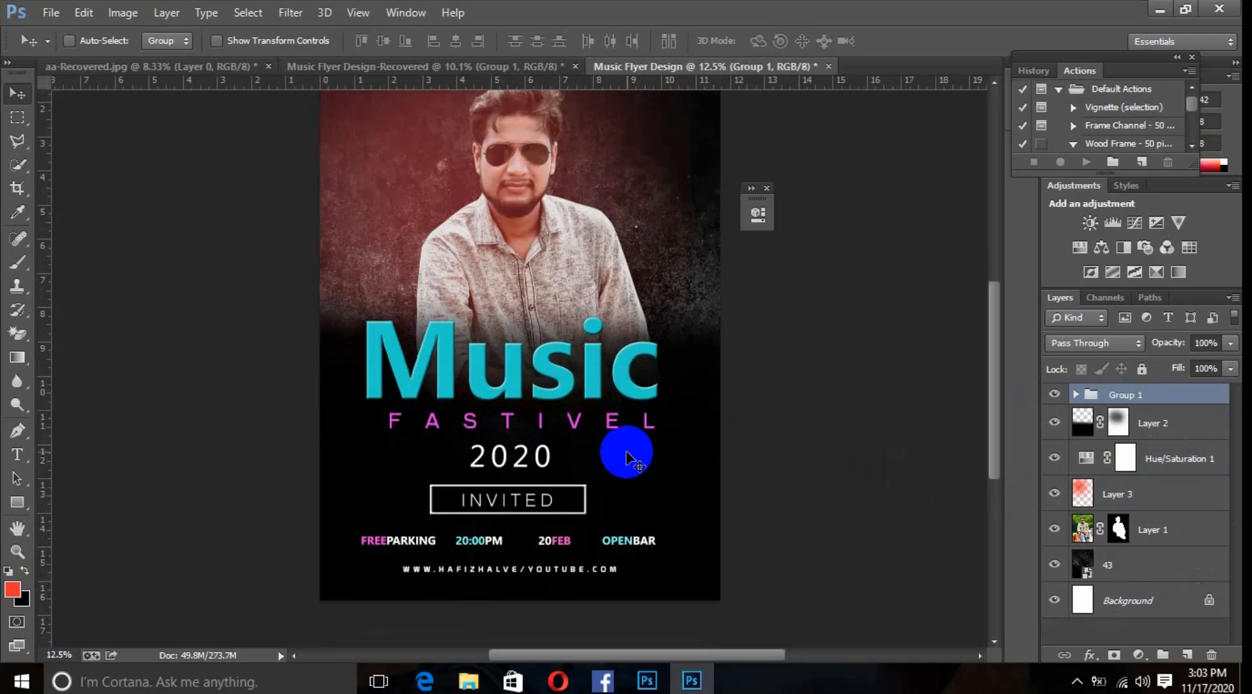
pyautogui.hotkey('shift', 'Right')
pyautogui.hotkey('shift', 'Right')
pyautogui.hotkey('shift', 'Right')
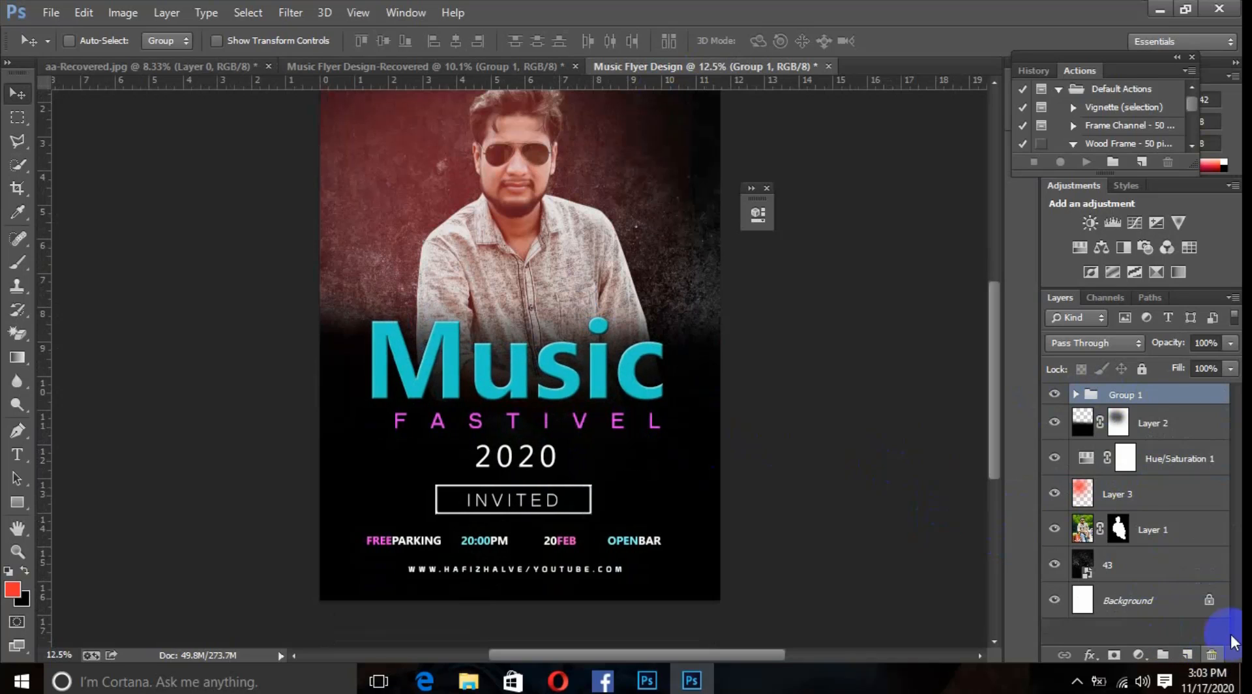
# Step: Add an Exposure adjustment above the black gradient layer with exposure +0.06, offset +0.0537 and gamma correction 1.10
pyautogui.click(1140, 428)
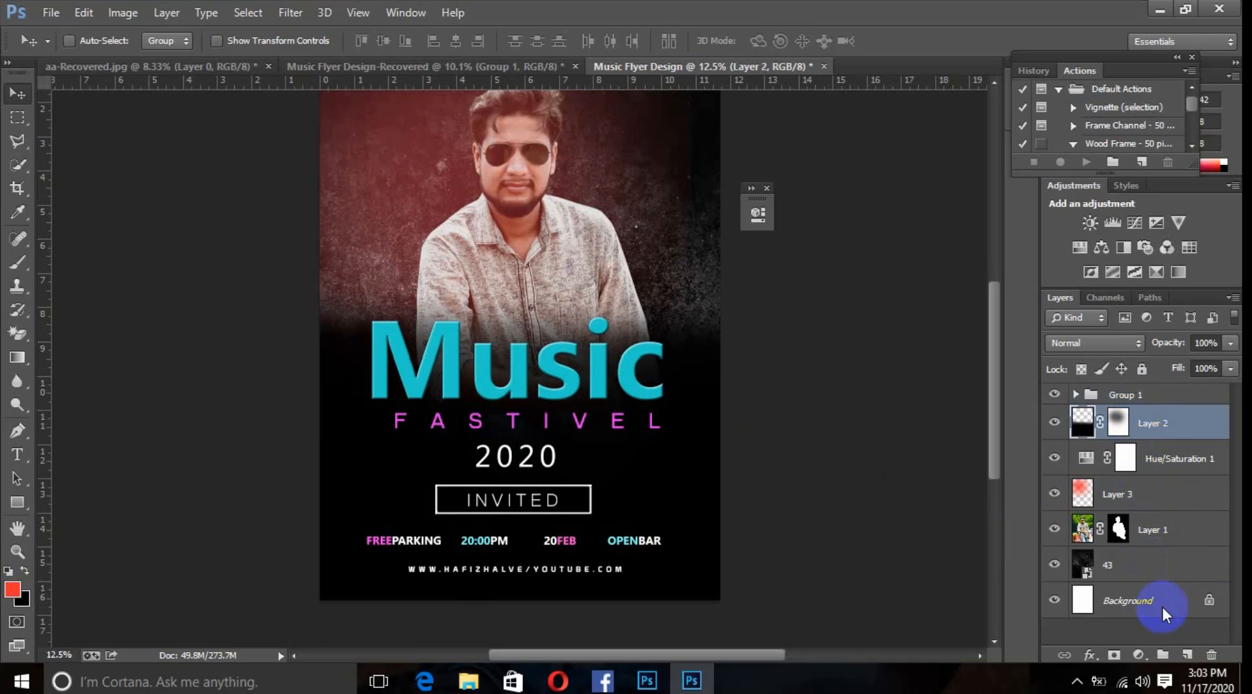
pyautogui.click(1139, 654)
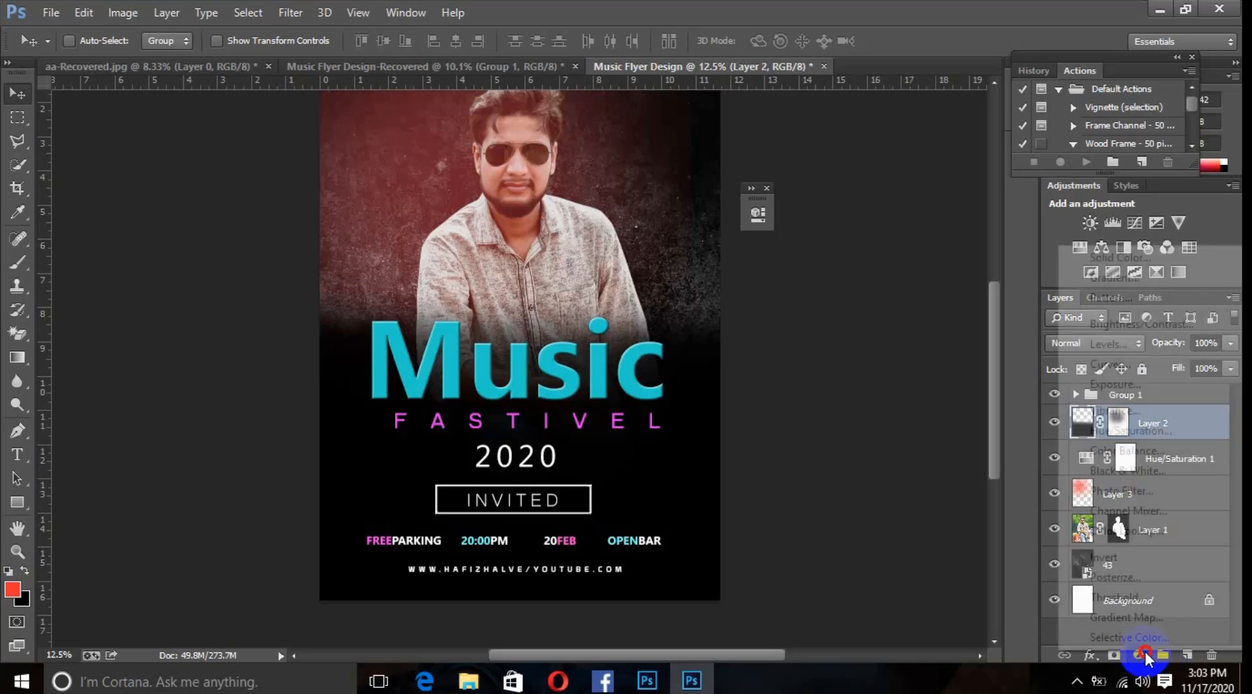
pyautogui.click(1145, 384)
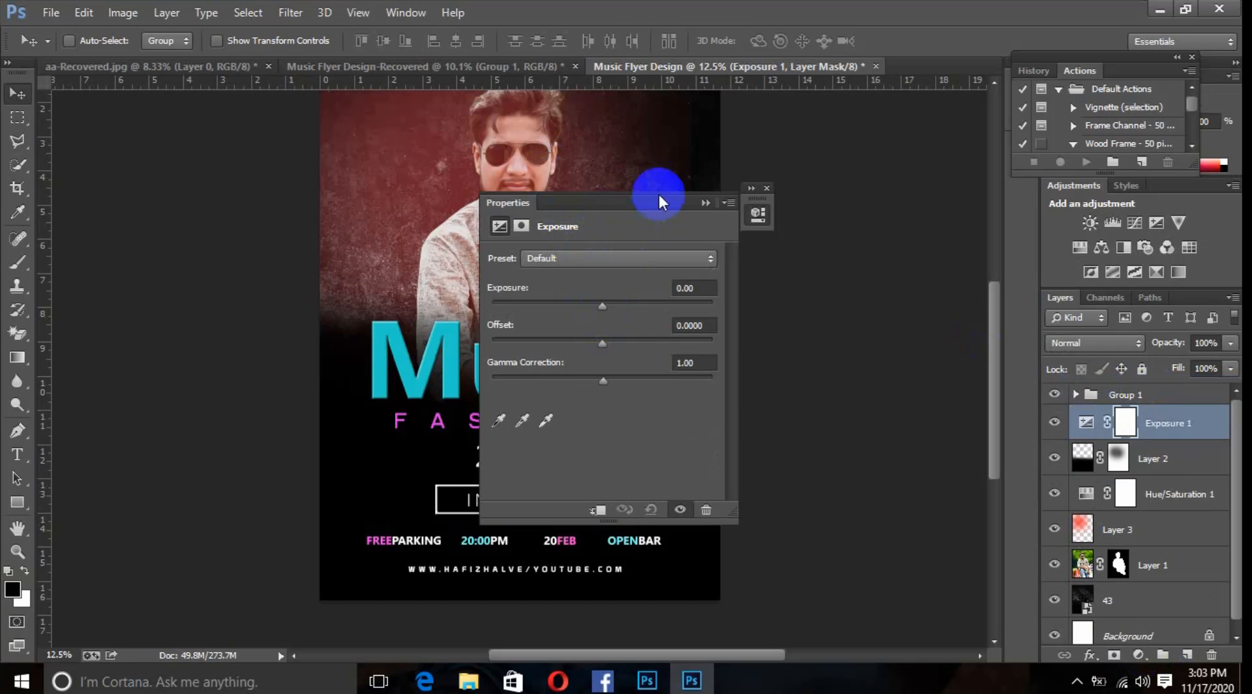
pyautogui.moveTo(657, 196); pyautogui.dragTo(882, 211)
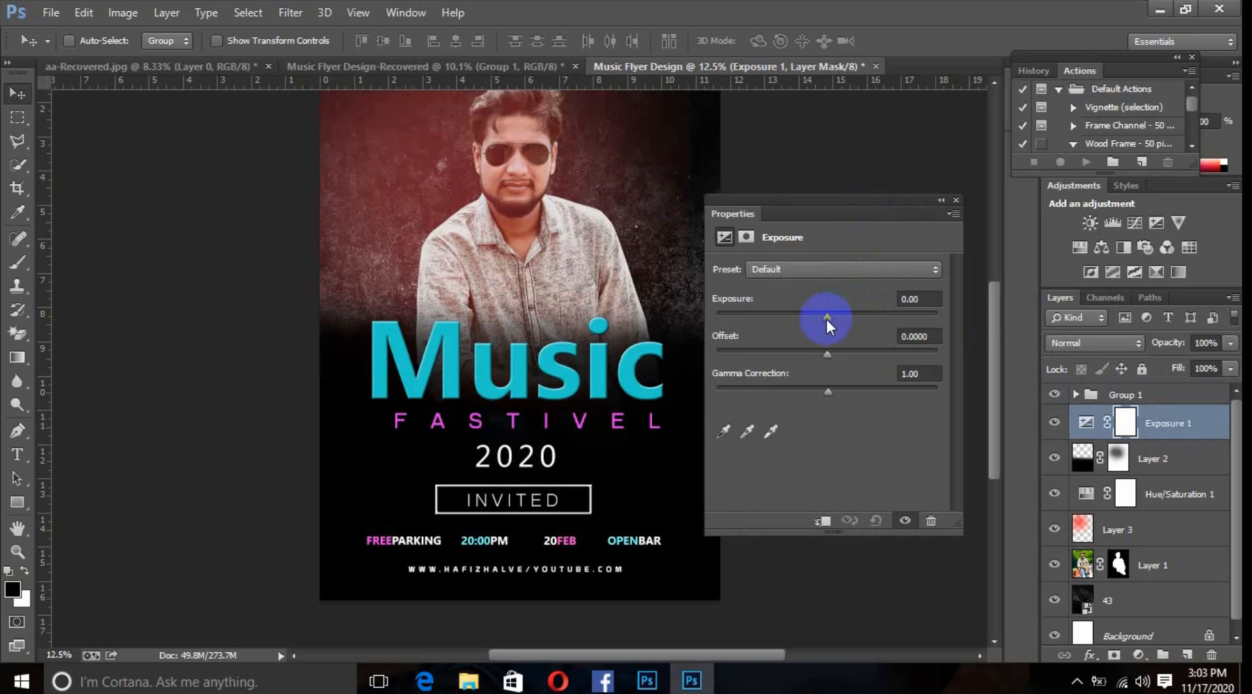
pyautogui.moveTo(827, 319); pyautogui.dragTo(821, 394)
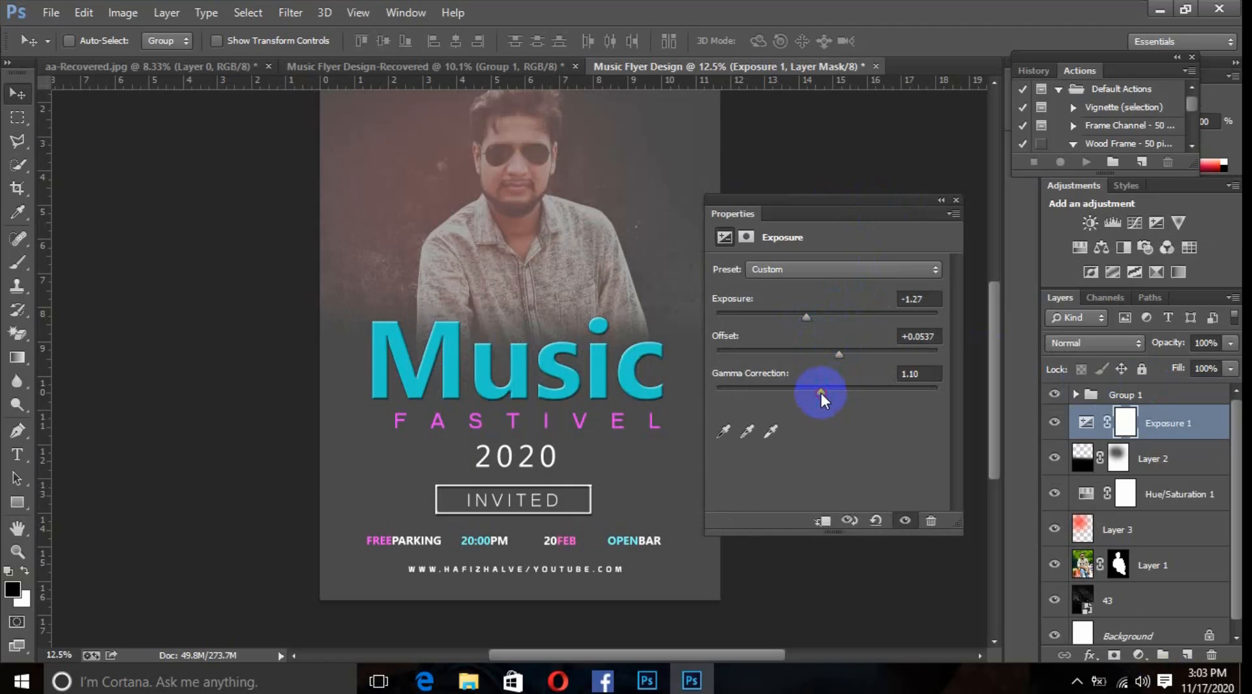
pyautogui.moveTo(806, 315); pyautogui.dragTo(823, 318)
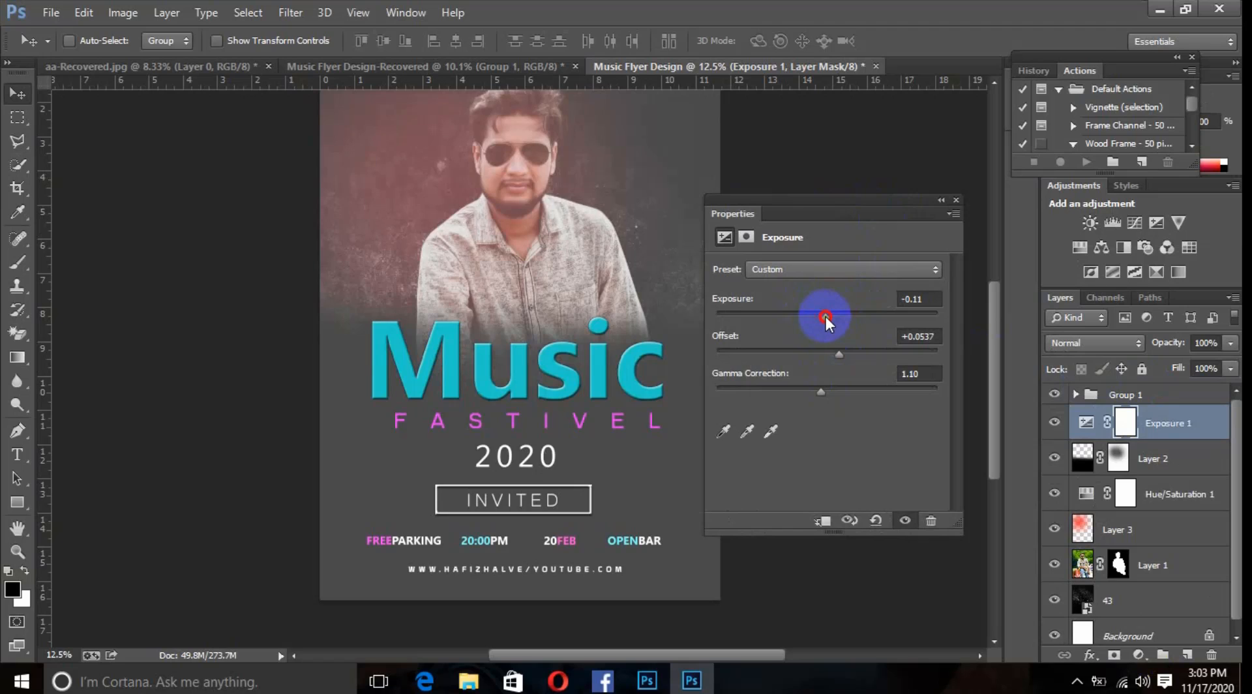
pyautogui.scroll(3, 636, 280)
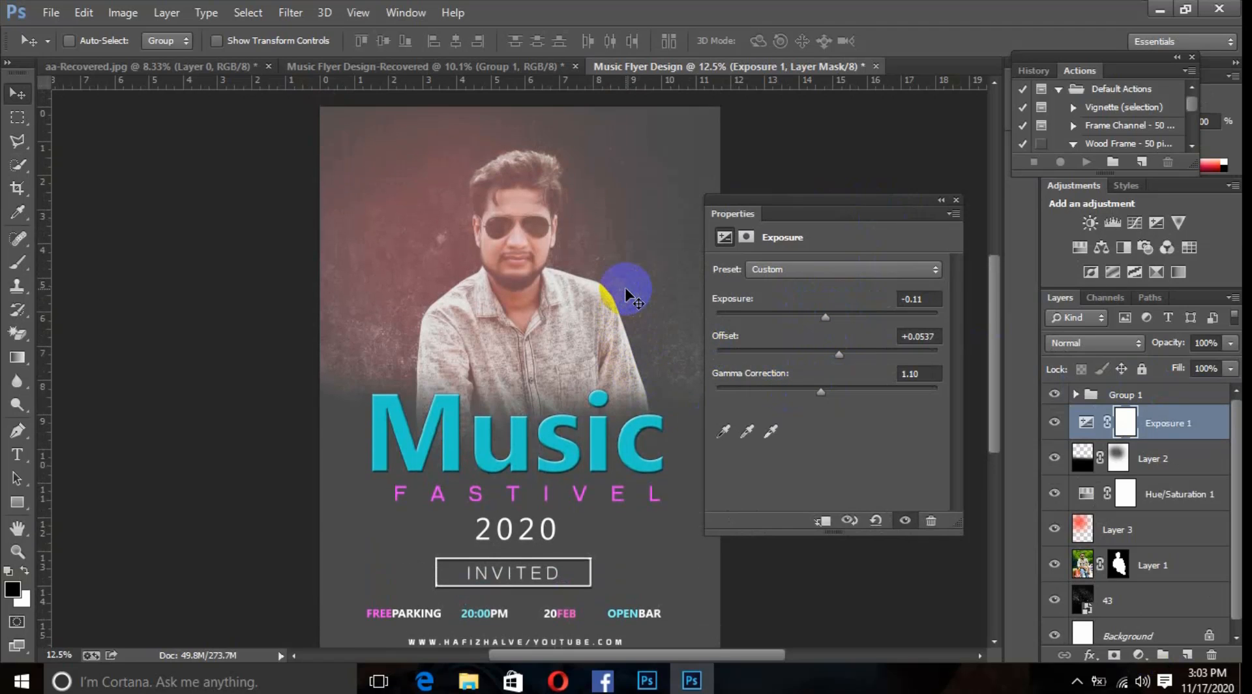
pyautogui.scroll(2, 621, 286)
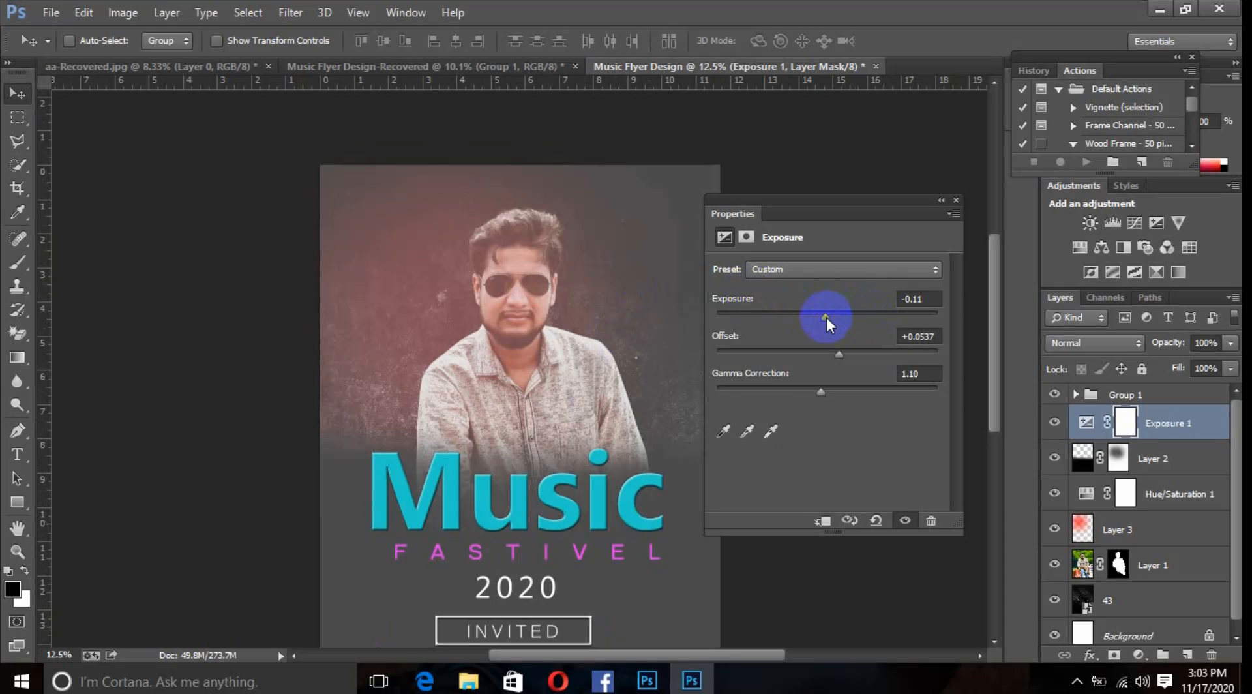
pyautogui.moveTo(827, 317); pyautogui.dragTo(829, 317)
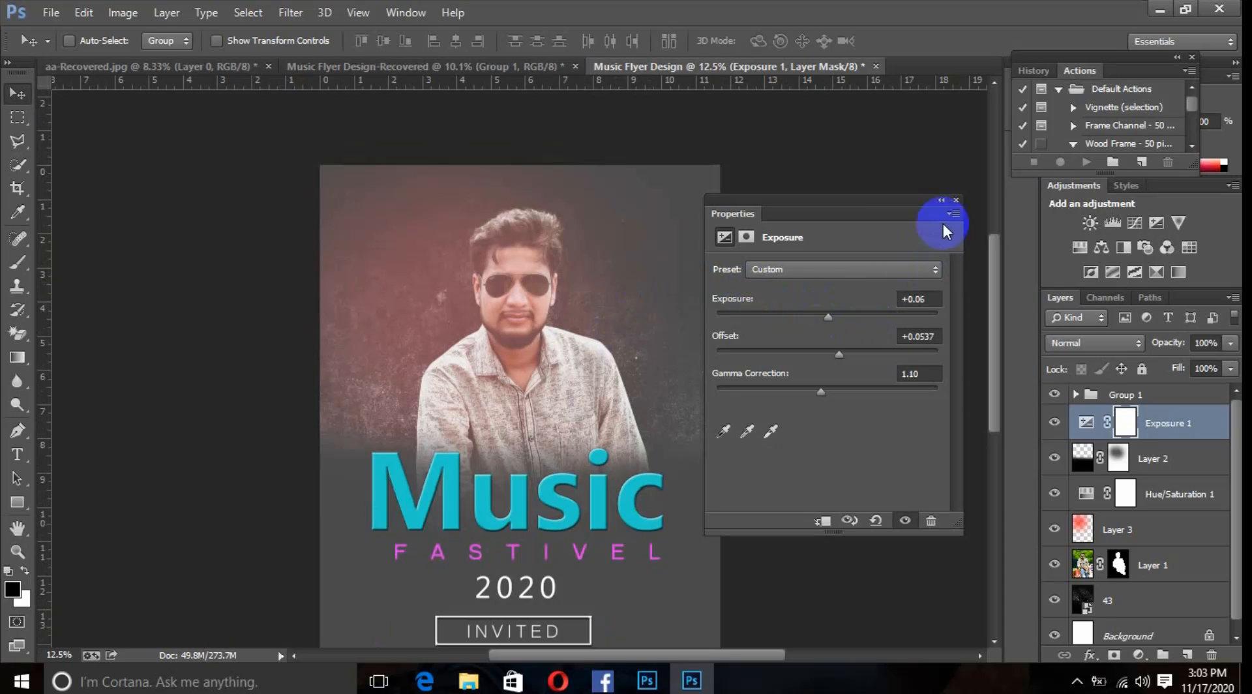
pyautogui.click(941, 200)
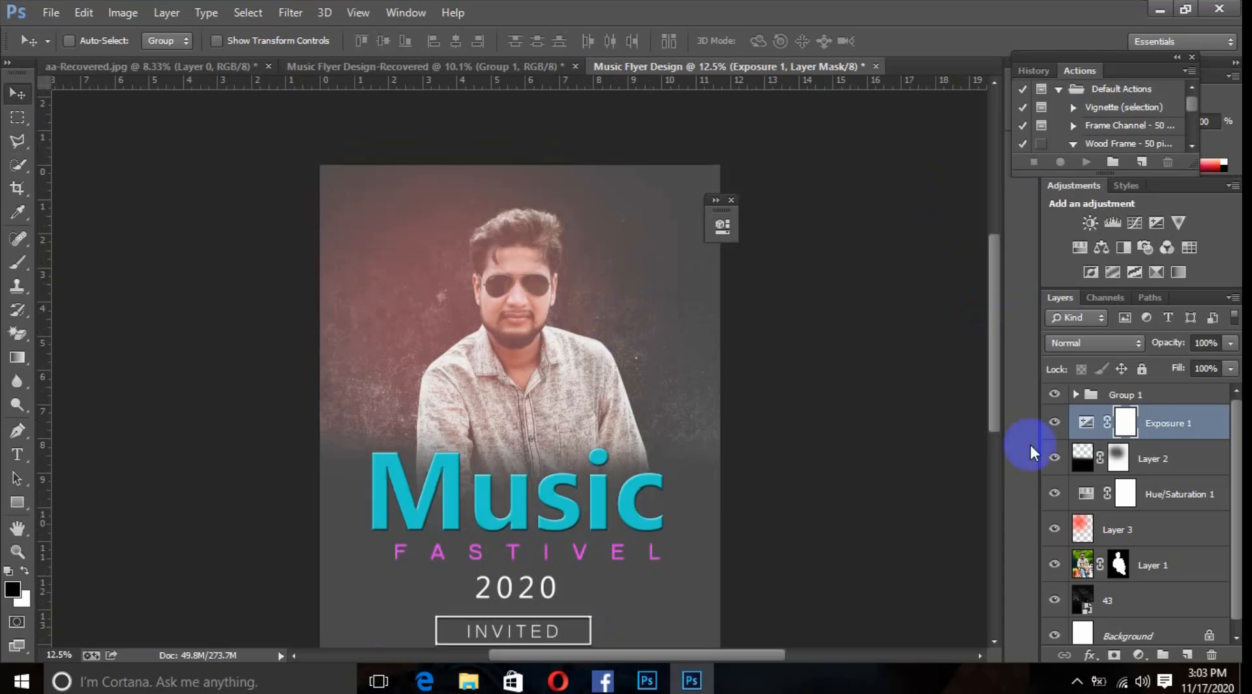
# Step: Add a Color Balance adjustment above the Exposure layer with midtones at cyan-red -28, magenta-green +3 and yellow-blue -5
pyautogui.click(1139, 654)
pyautogui.click(1127, 451)
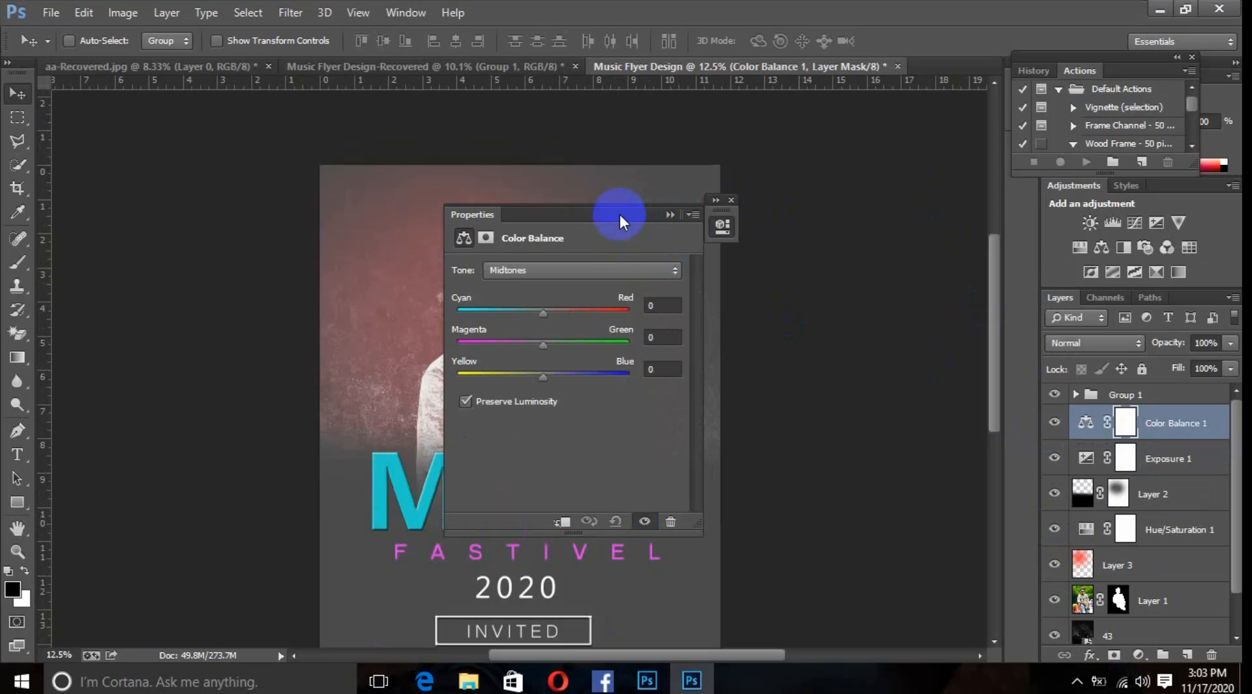
pyautogui.moveTo(620, 214); pyautogui.dragTo(934, 200)
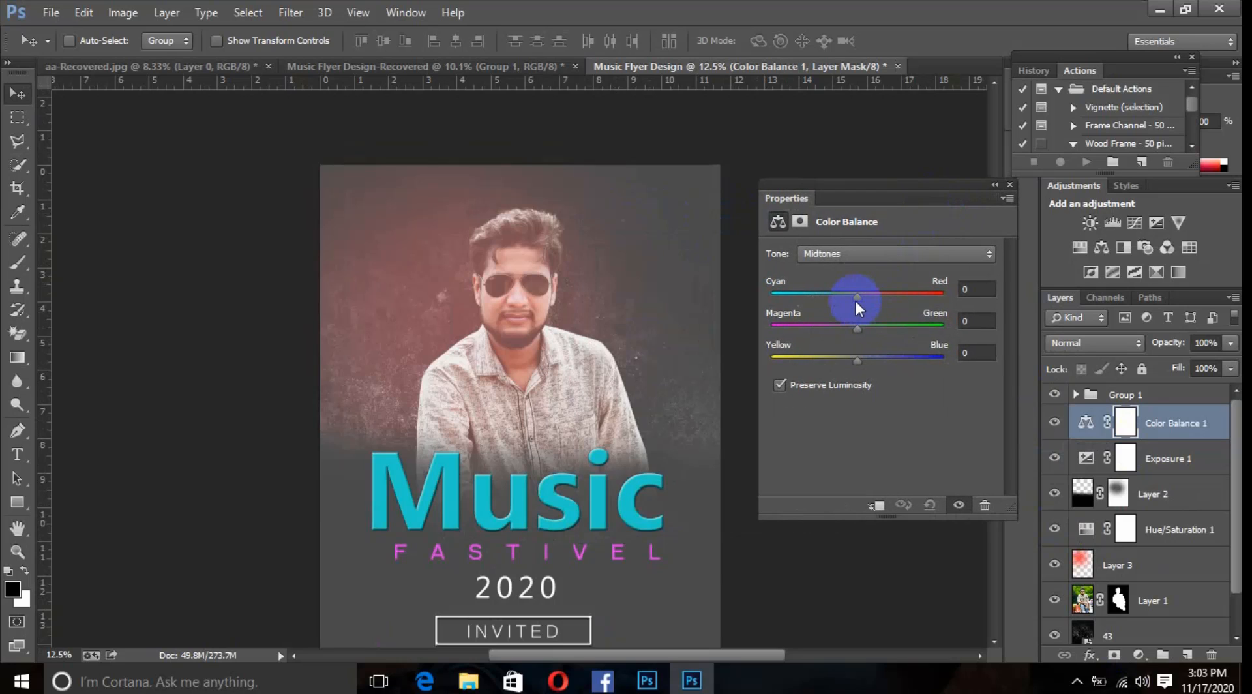
pyautogui.moveTo(855, 300); pyautogui.dragTo(862, 331)
pyautogui.scroll(-3, 653, 358)
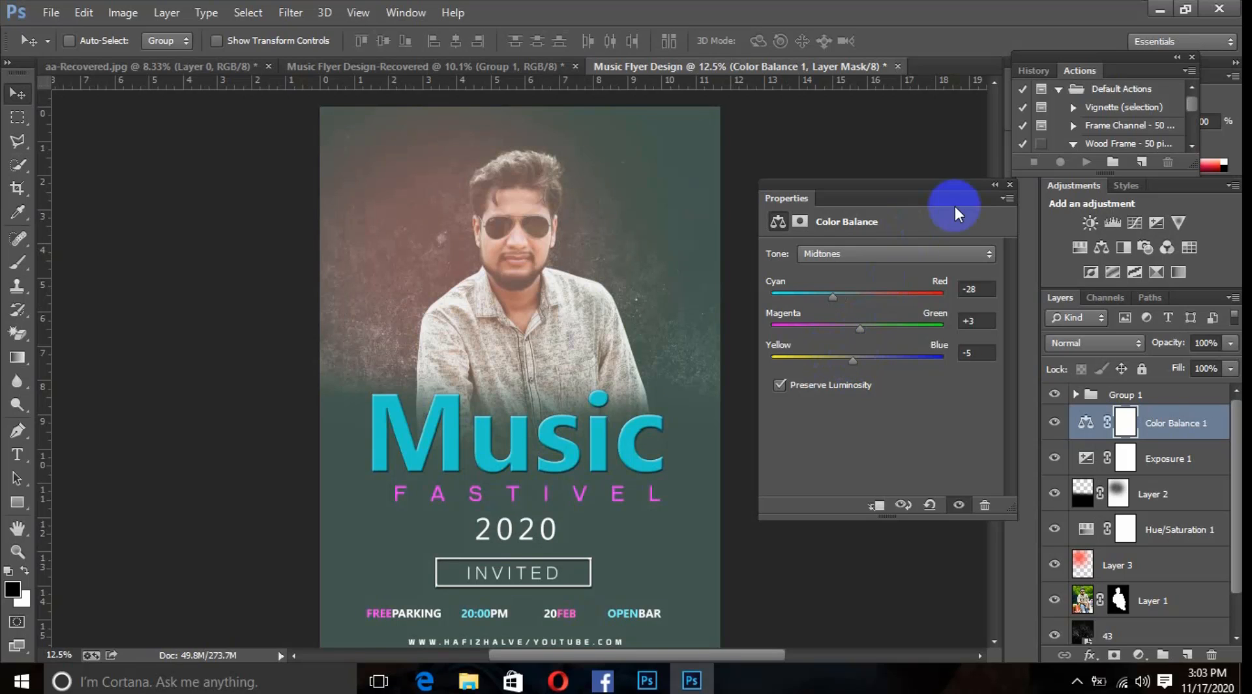
pyautogui.click(995, 185)
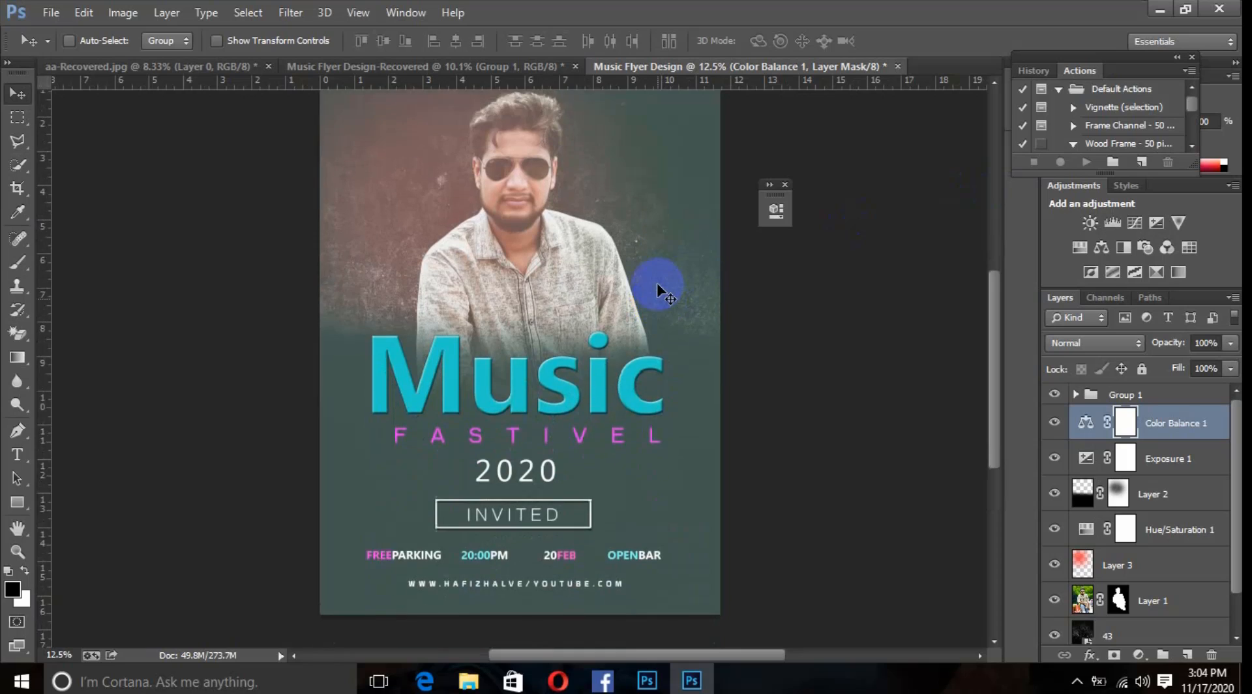
# Step: Delete the red glow layer and add a new empty layer in its place directly above the man's layer
pyautogui.scroll(1, 656, 283)
pyautogui.scroll(2, 656, 283)
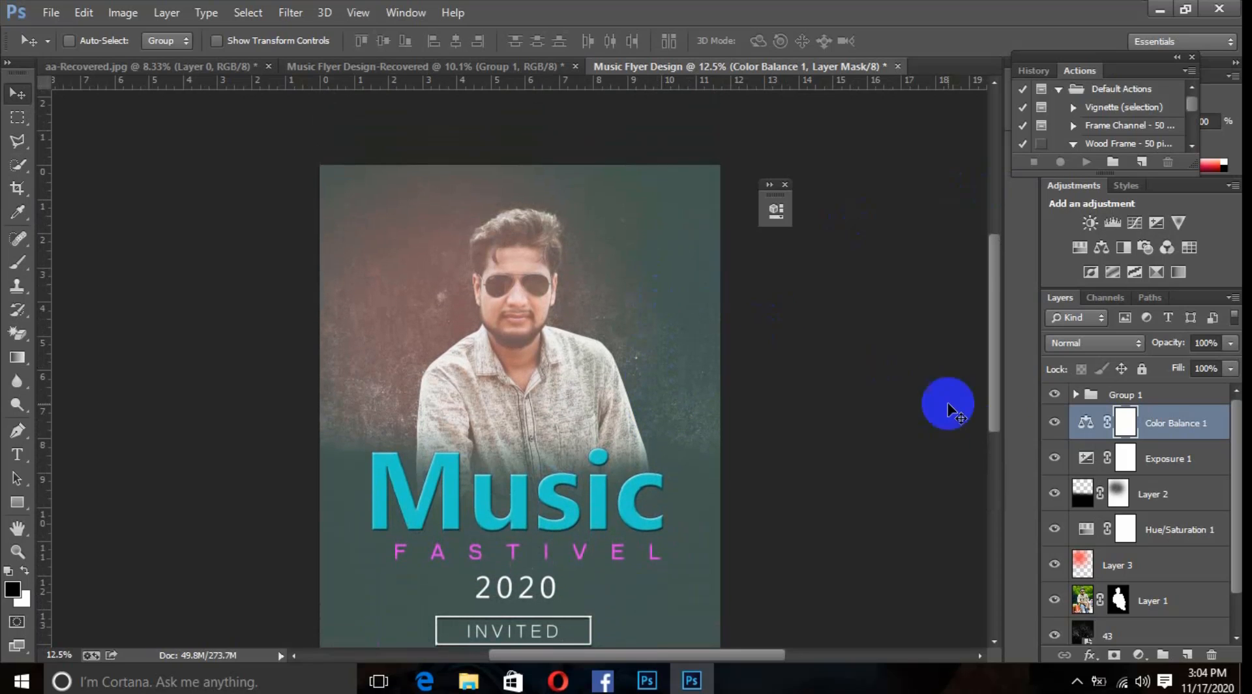
pyautogui.click(1118, 566)
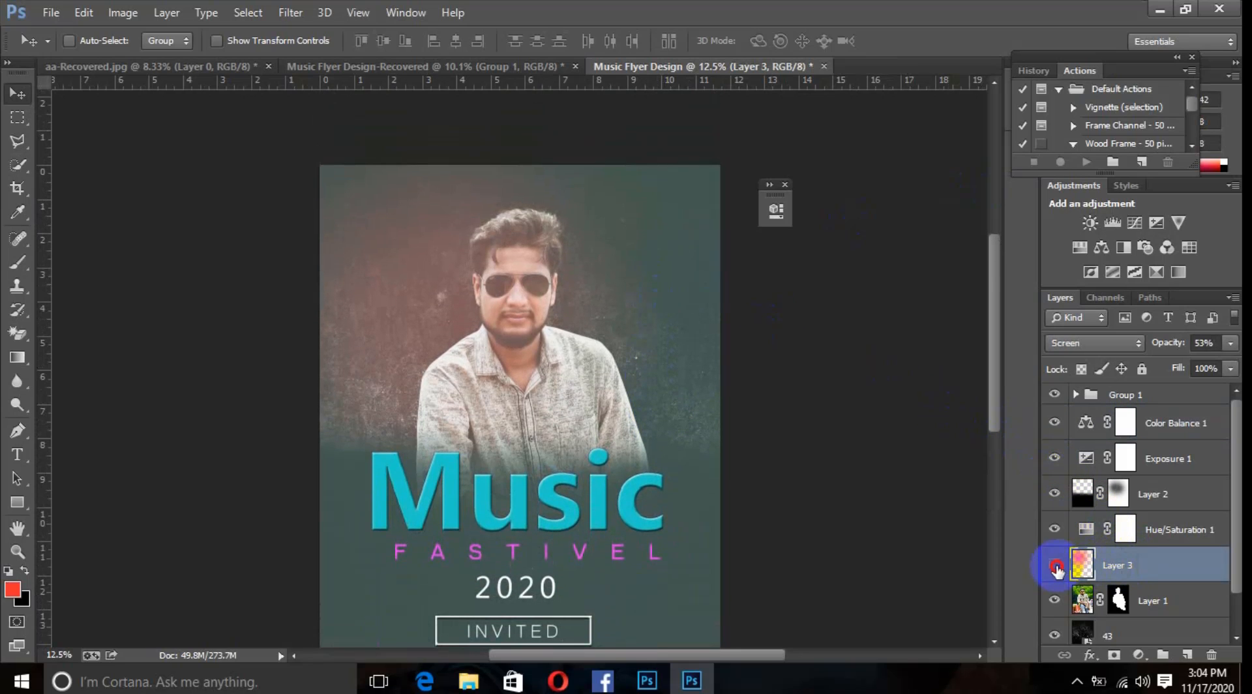
pyautogui.click(1055, 566)
pyautogui.click(1055, 566)
pyautogui.moveTo(1058, 567); pyautogui.dragTo(1210, 654)
pyautogui.click(1187, 654)
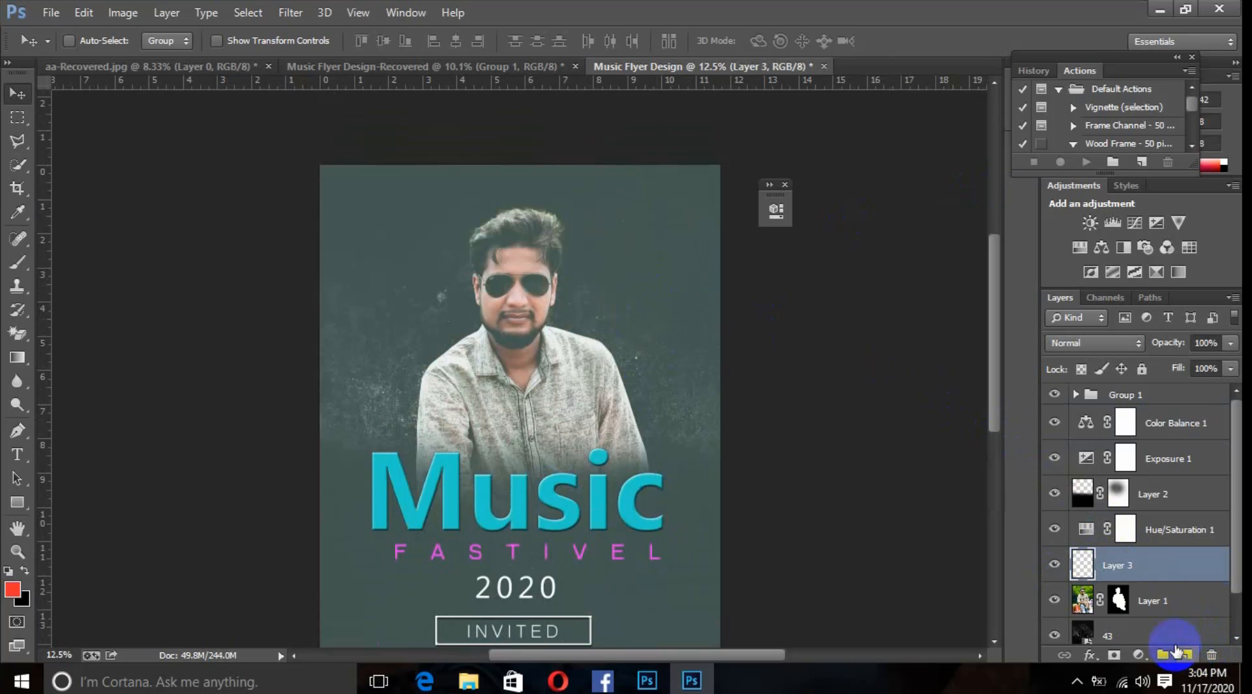
# Step: Paint a large soft red glow beside the man's head on the new layer, using the brush at 83% opacity
pyautogui.click(17, 262)
pyautogui.click(417, 68)
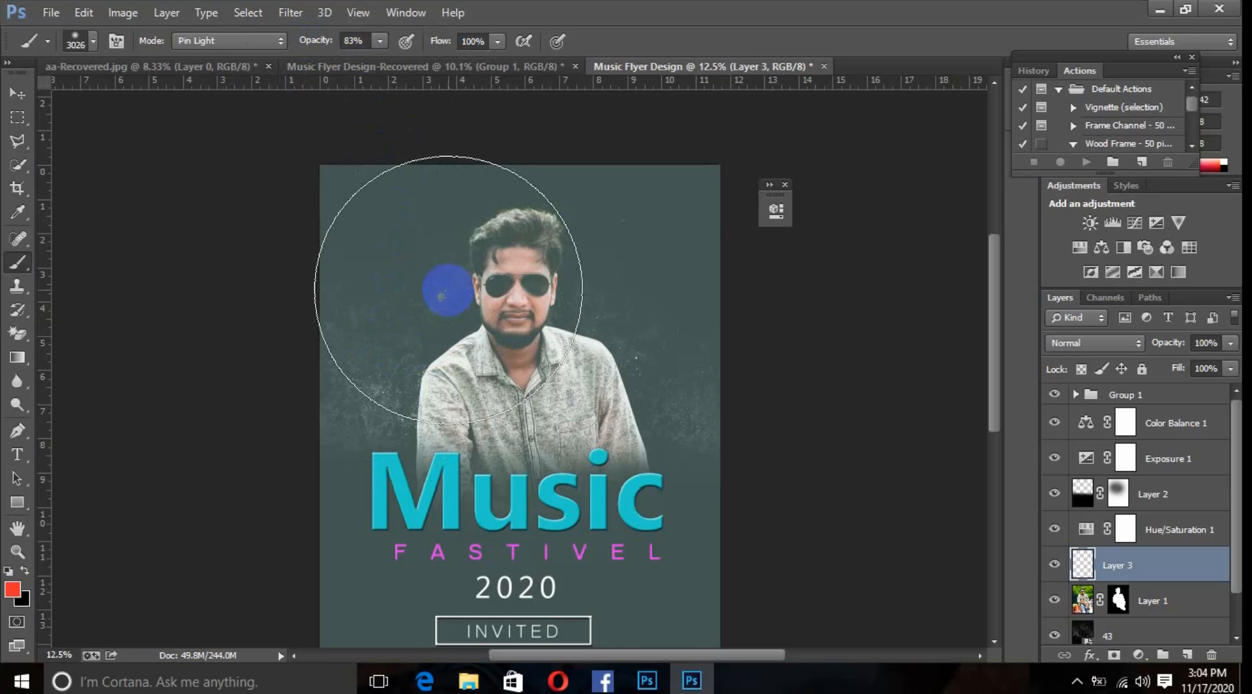
pyautogui.moveTo(448, 289); pyautogui.dragTo(419, 266)
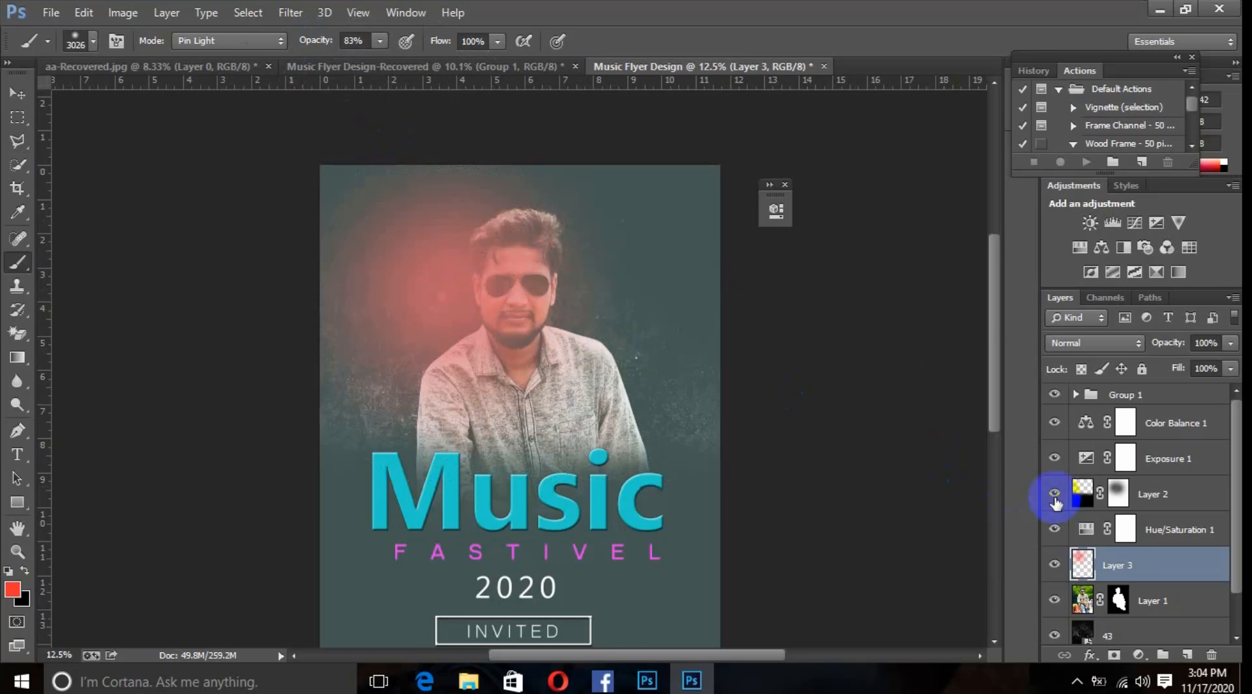
# Step: Set the red glow layer's blend mode to Screen and scale the glow up to about 246% around its centre
pyautogui.click(1067, 343)
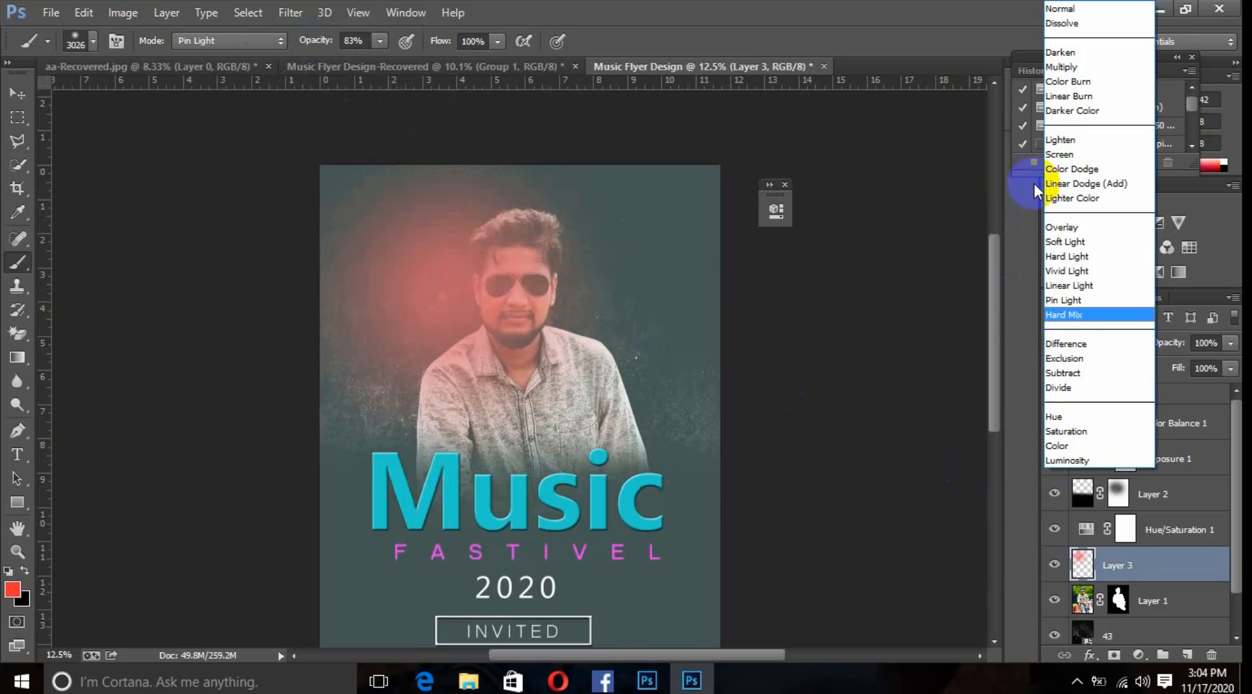
pyautogui.click(1060, 155)
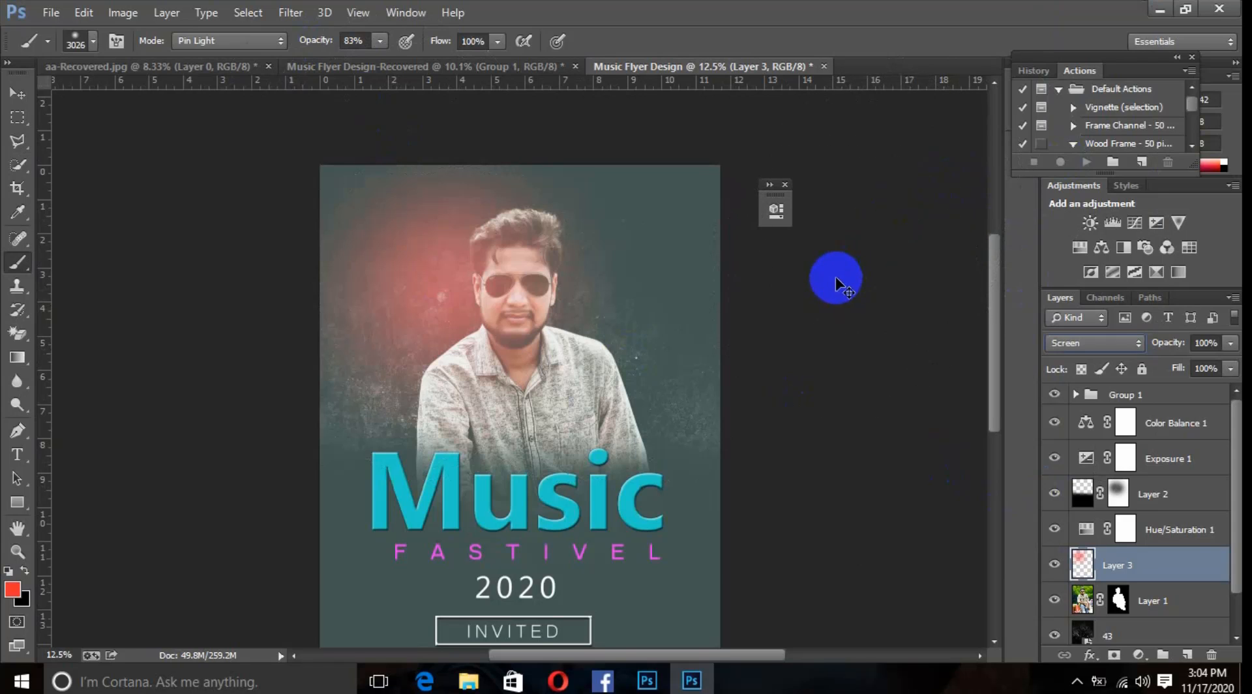
pyautogui.hotkey('ctrl', 't')
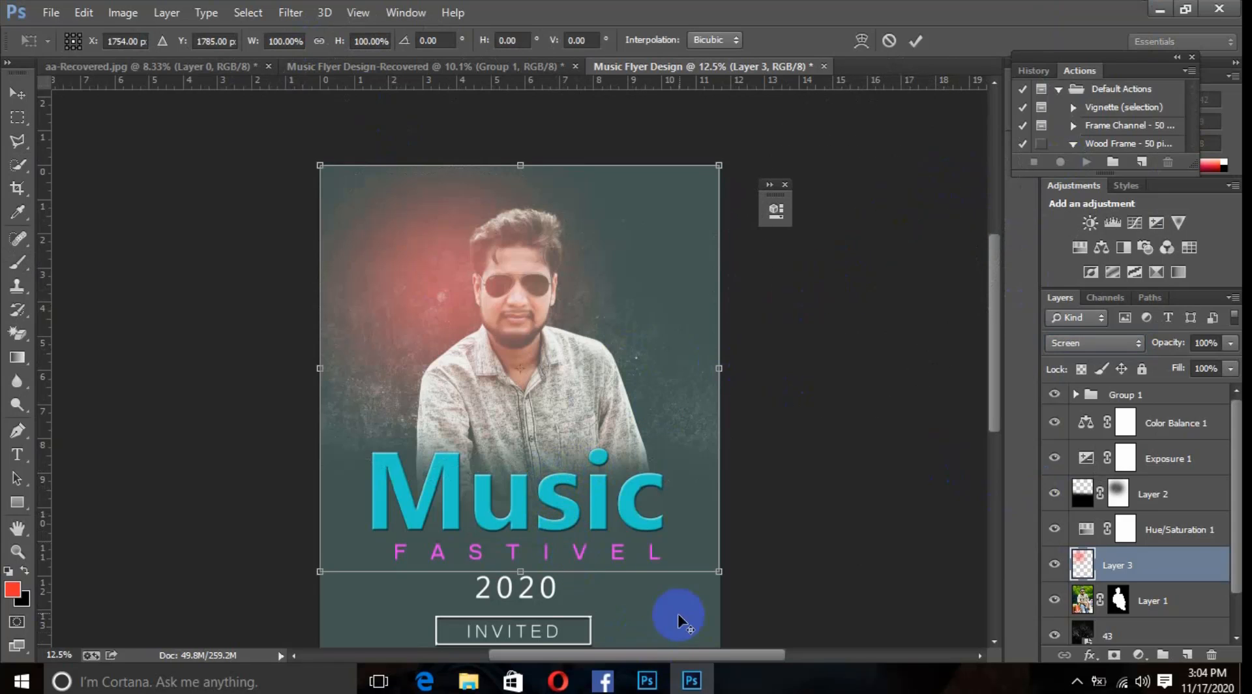
pyautogui.moveTo(716, 574); pyautogui.dragTo(788, 559)
pyautogui.scroll(4, 786, 564)
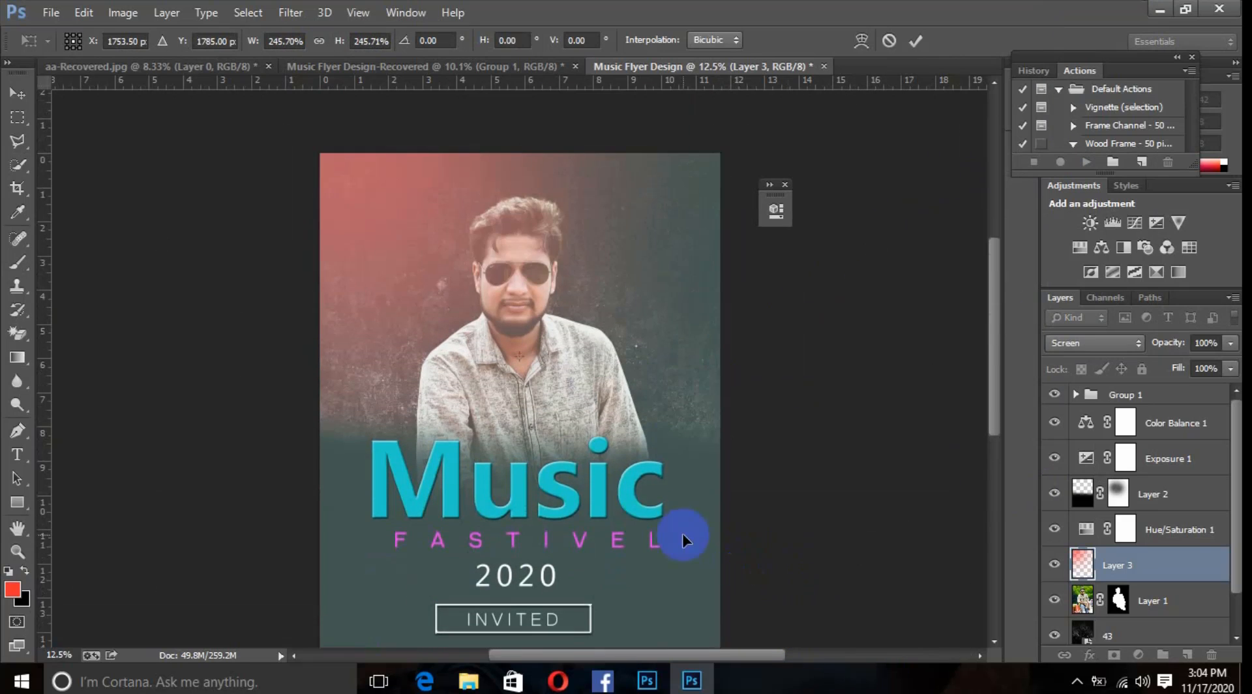
pyautogui.click(917, 40)
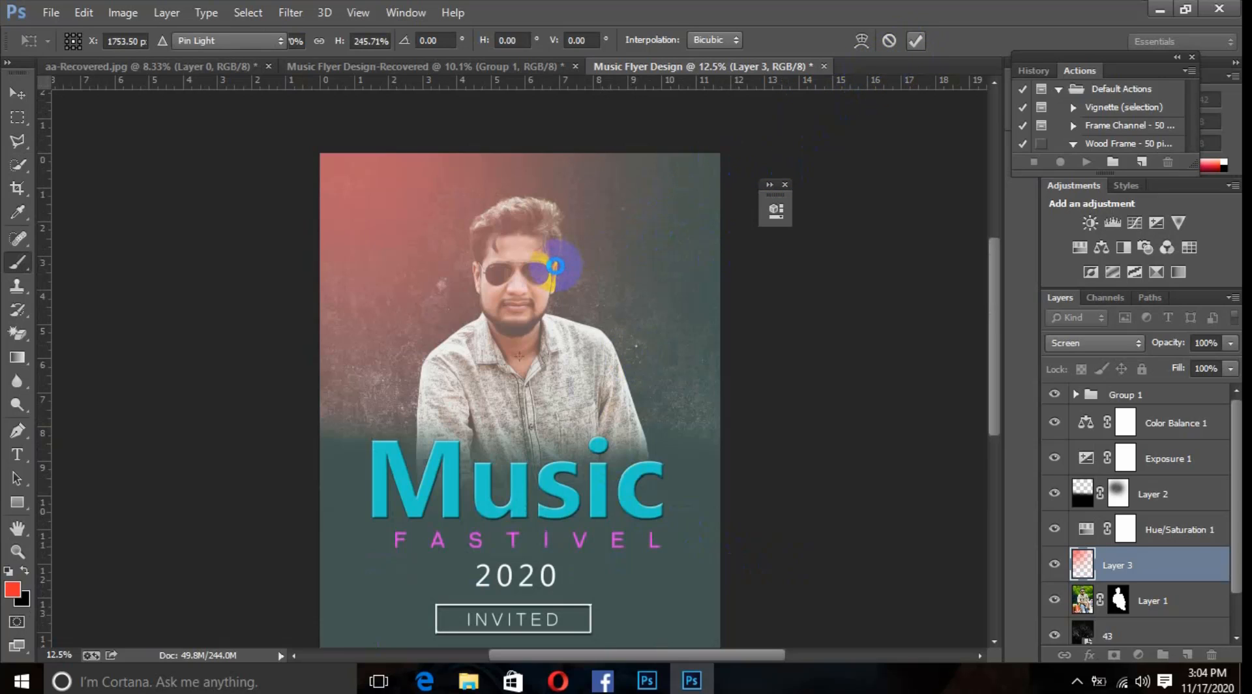
pyautogui.scroll(-4, 555, 268)
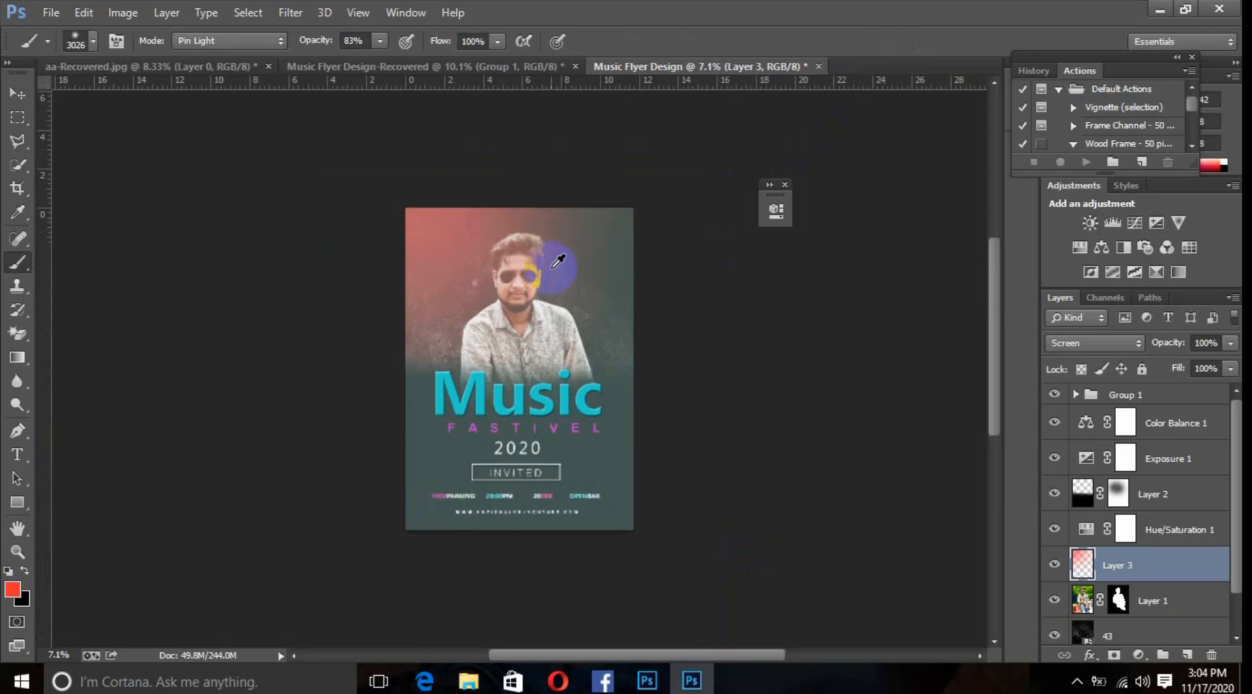
pyautogui.scroll(3, 555, 261)
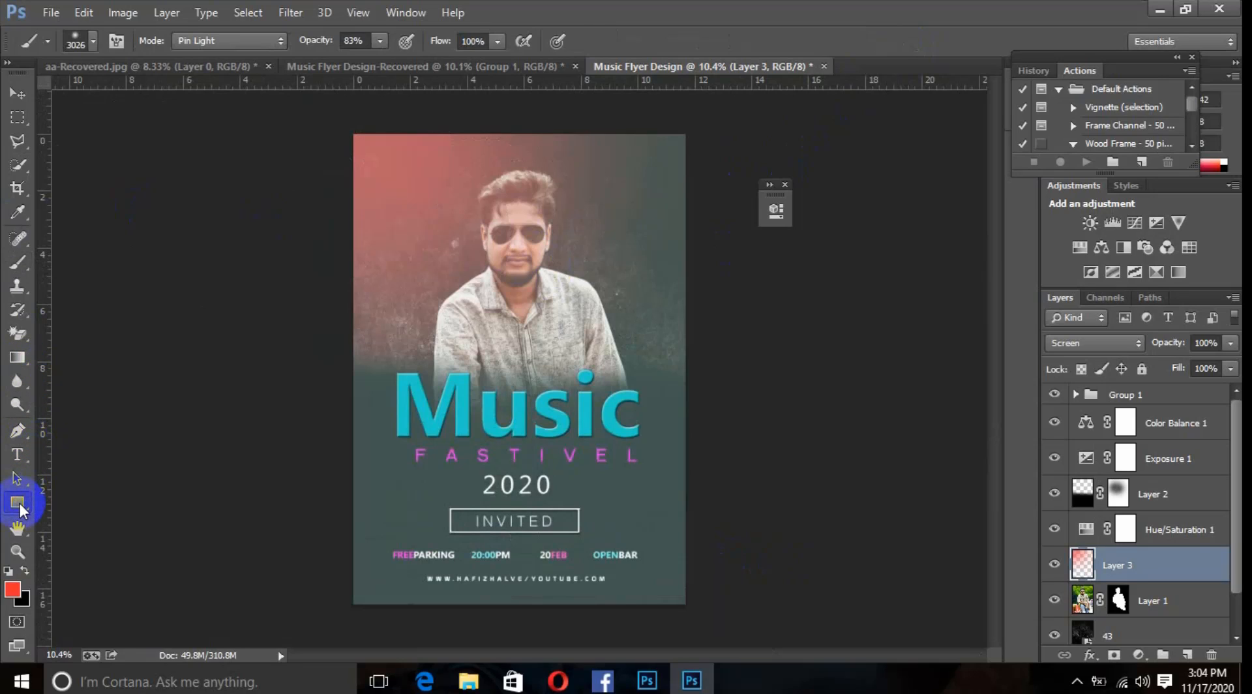
# Step: Draw an unfilled rectangle over the whole flyer, about 3528 x 4981 px, with the Rectangle tool
pyautogui.click(18, 503)
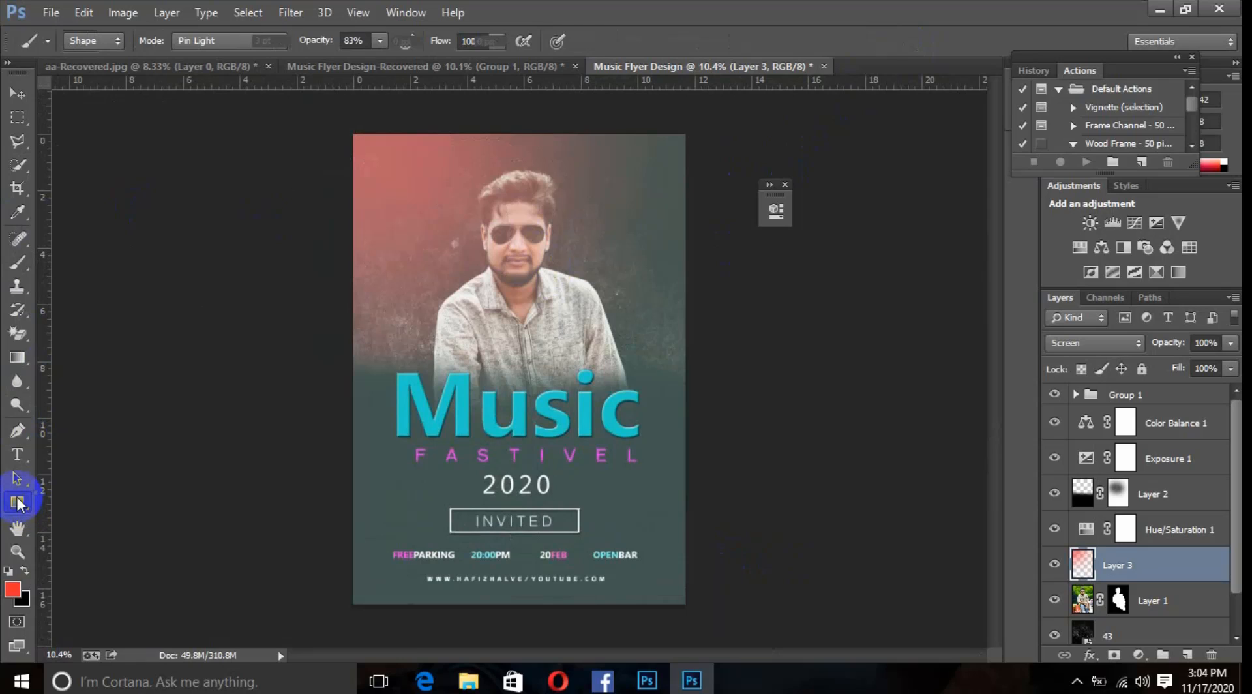
pyautogui.rightClick(17, 503)
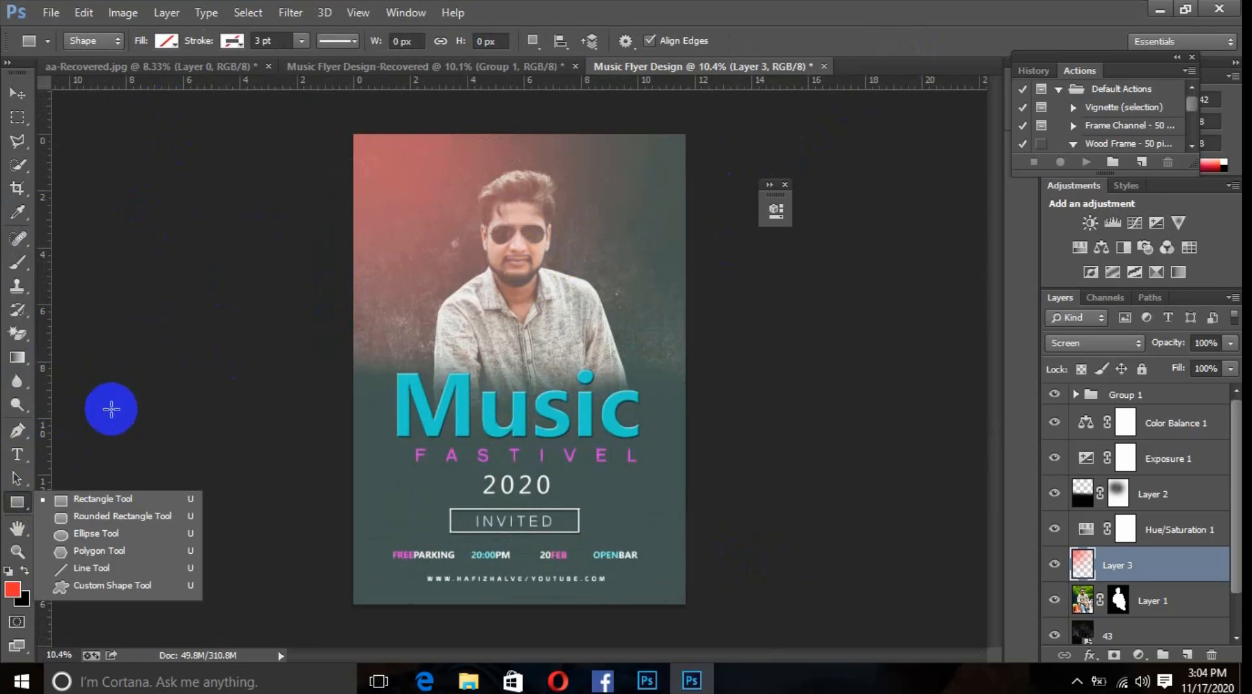
pyautogui.click(91, 503)
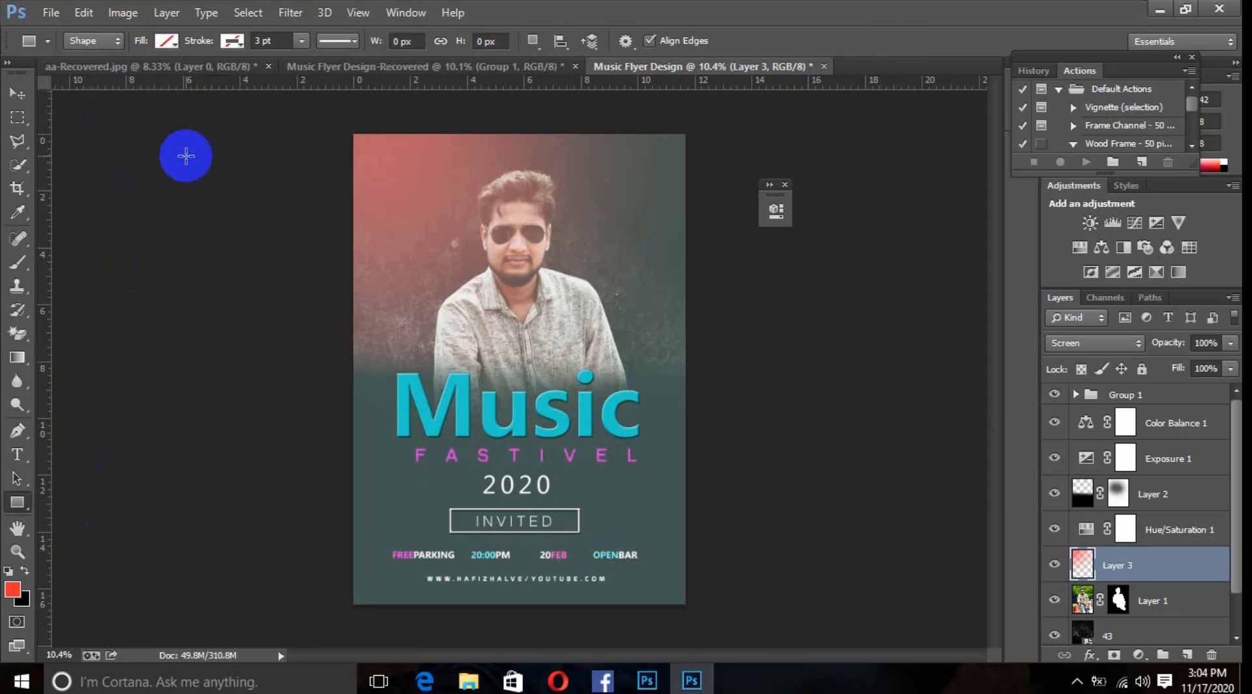
pyautogui.moveTo(352, 135); pyautogui.dragTo(683, 602)
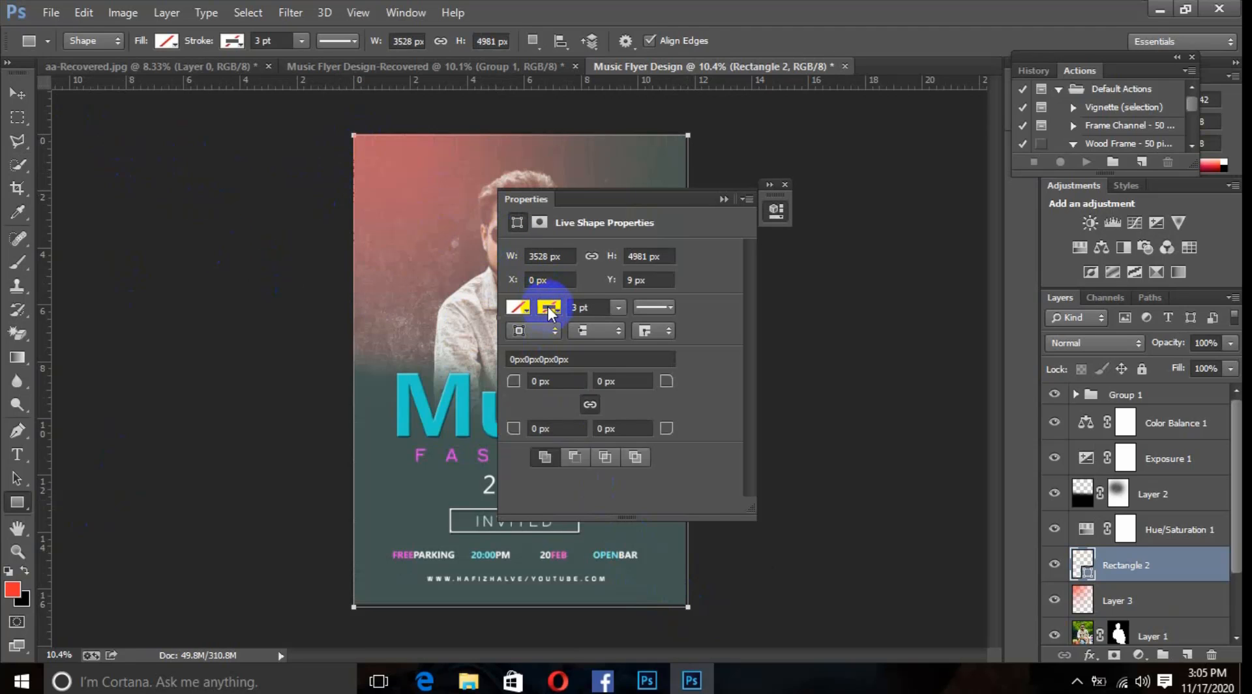
# Step: Give the flyer-sized rectangle a solid white stroke 13.72 pt wide
pyautogui.click(549, 308)
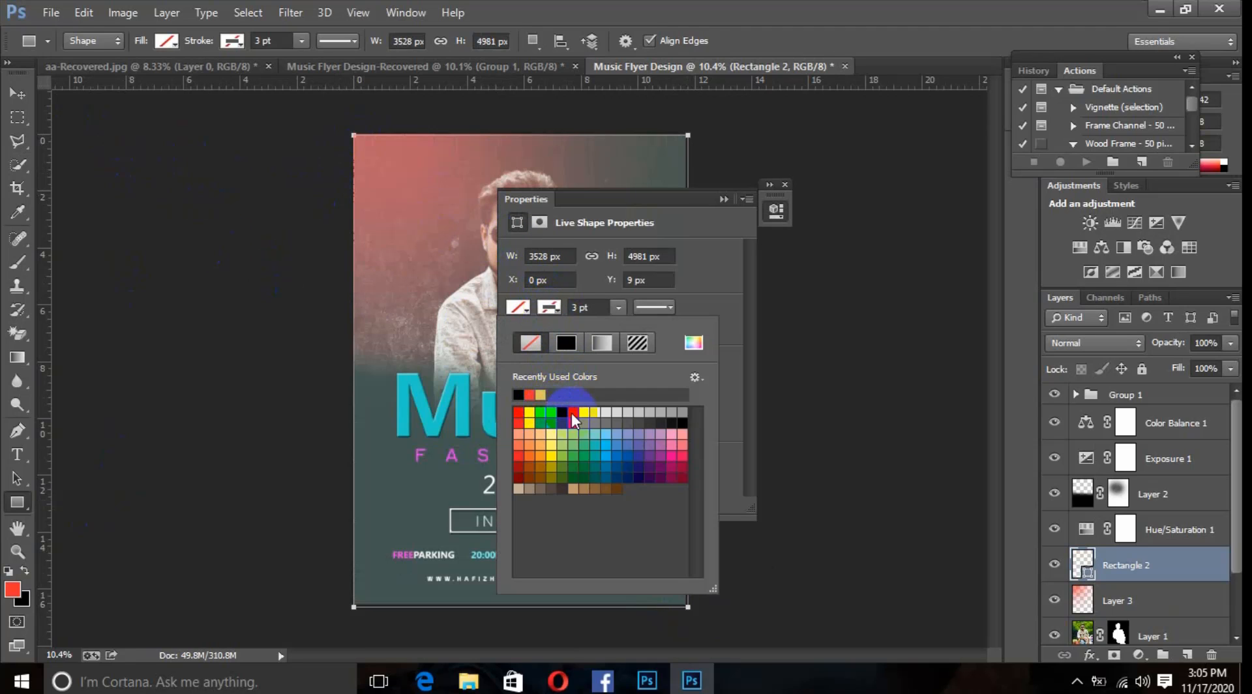
pyautogui.click(589, 411)
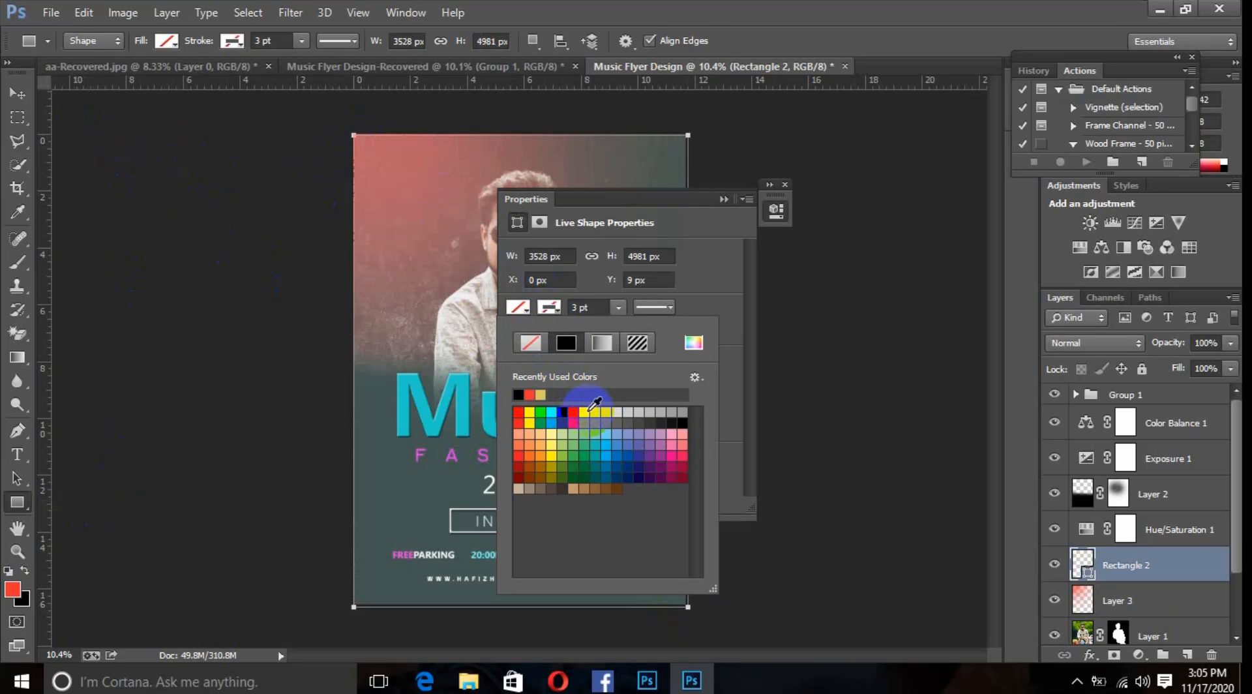
pyautogui.click(617, 307)
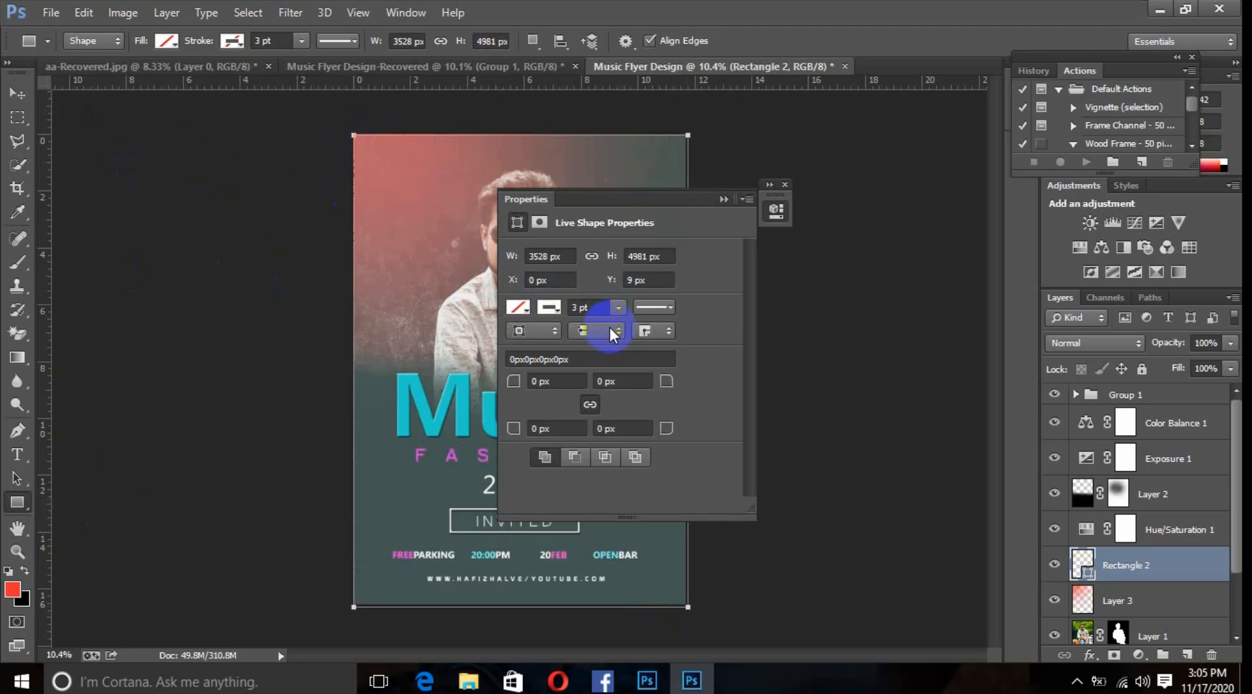
pyautogui.moveTo(621, 326); pyautogui.dragTo(636, 326)
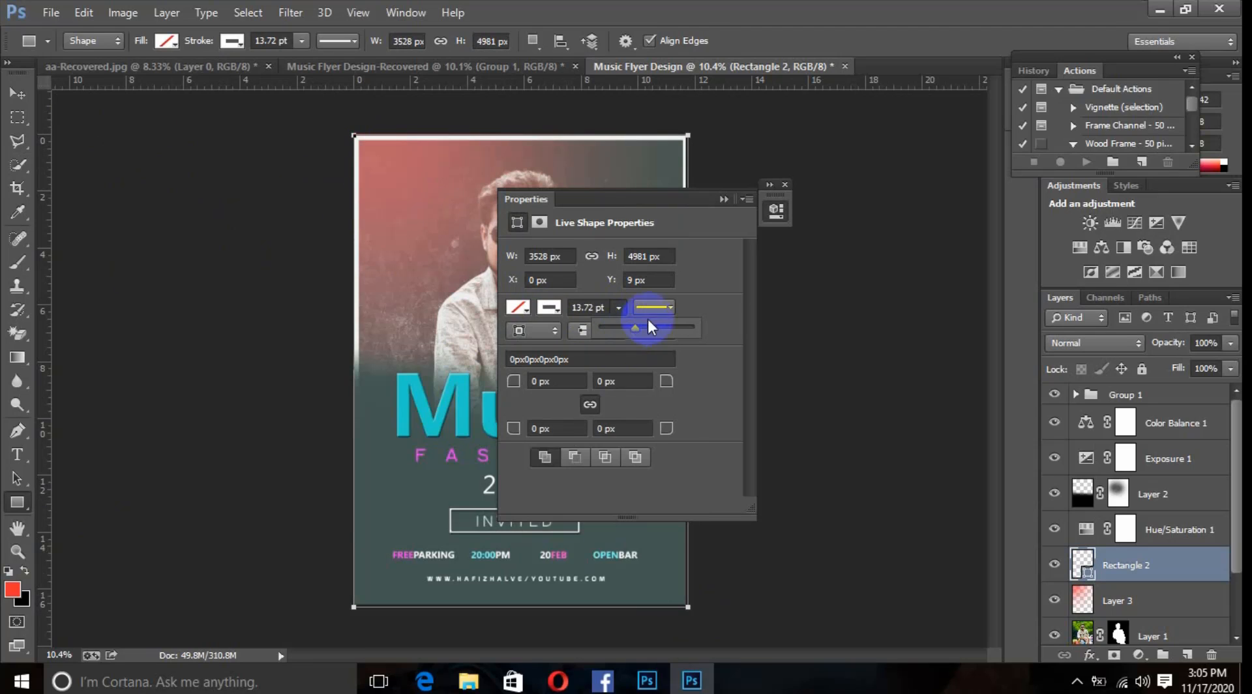
pyautogui.click(724, 199)
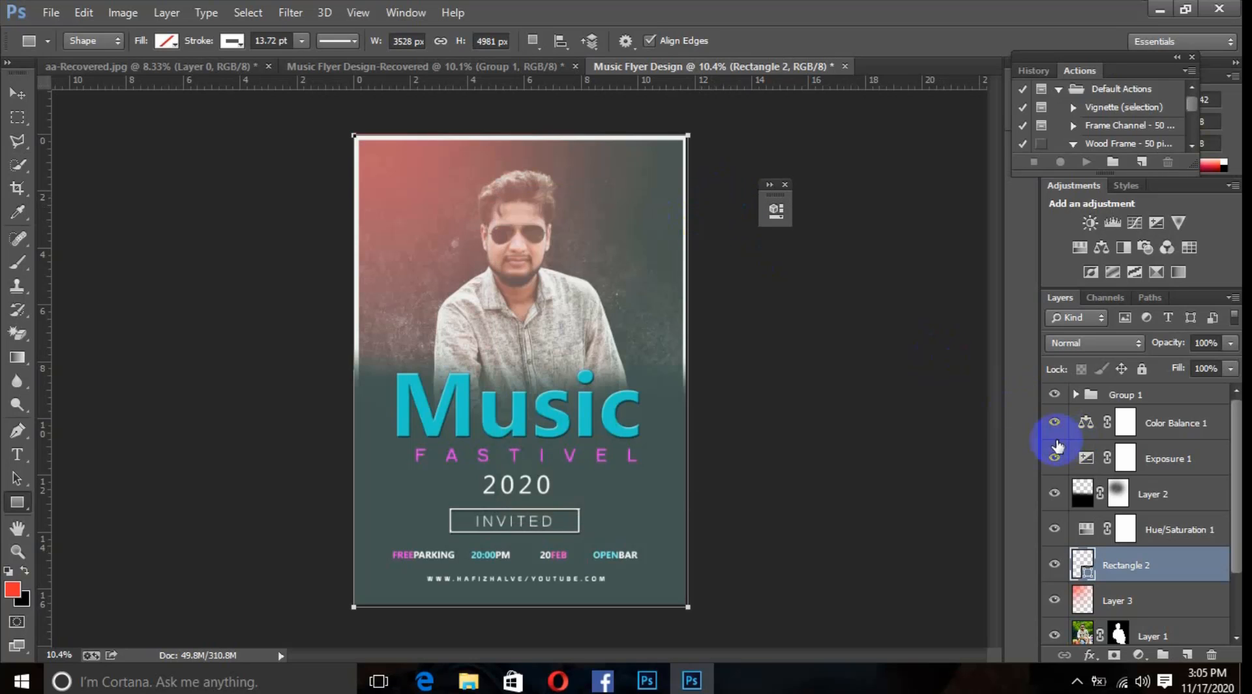
# Step: Transform the border rectangle to meet the canvas's right and top edges, at 99.43% width and 100.18% height
pyautogui.scroll(5, 590, 223)
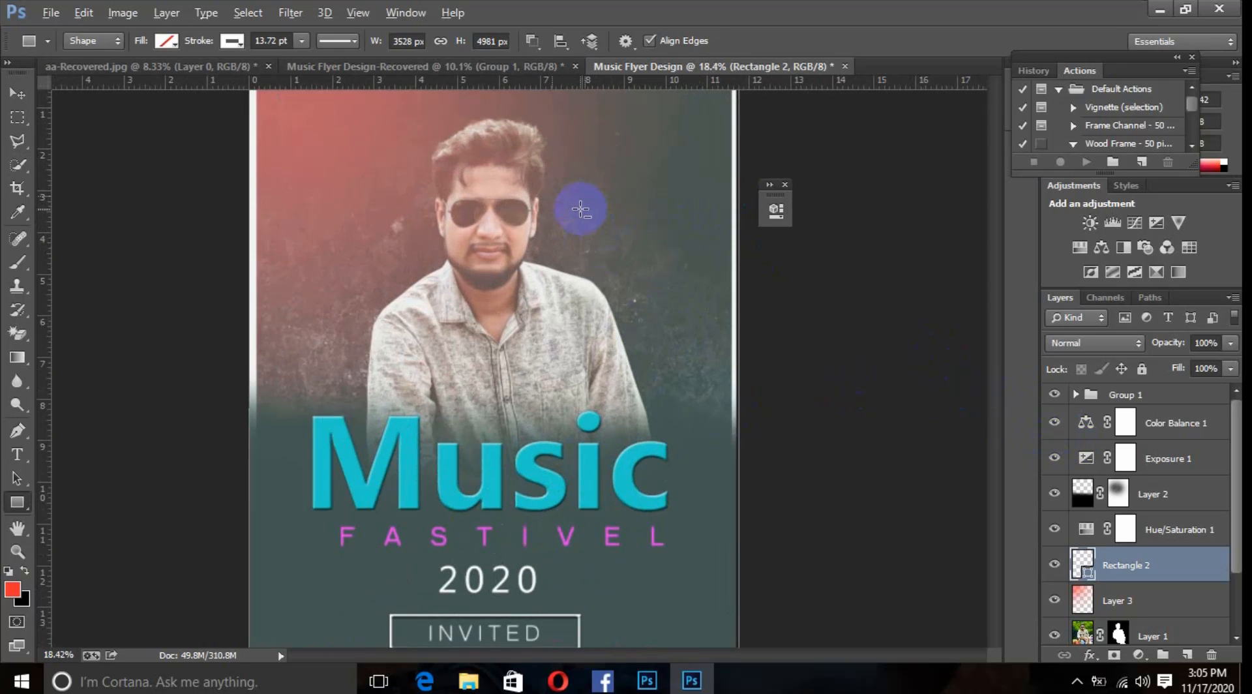
pyautogui.scroll(3, 792, 320)
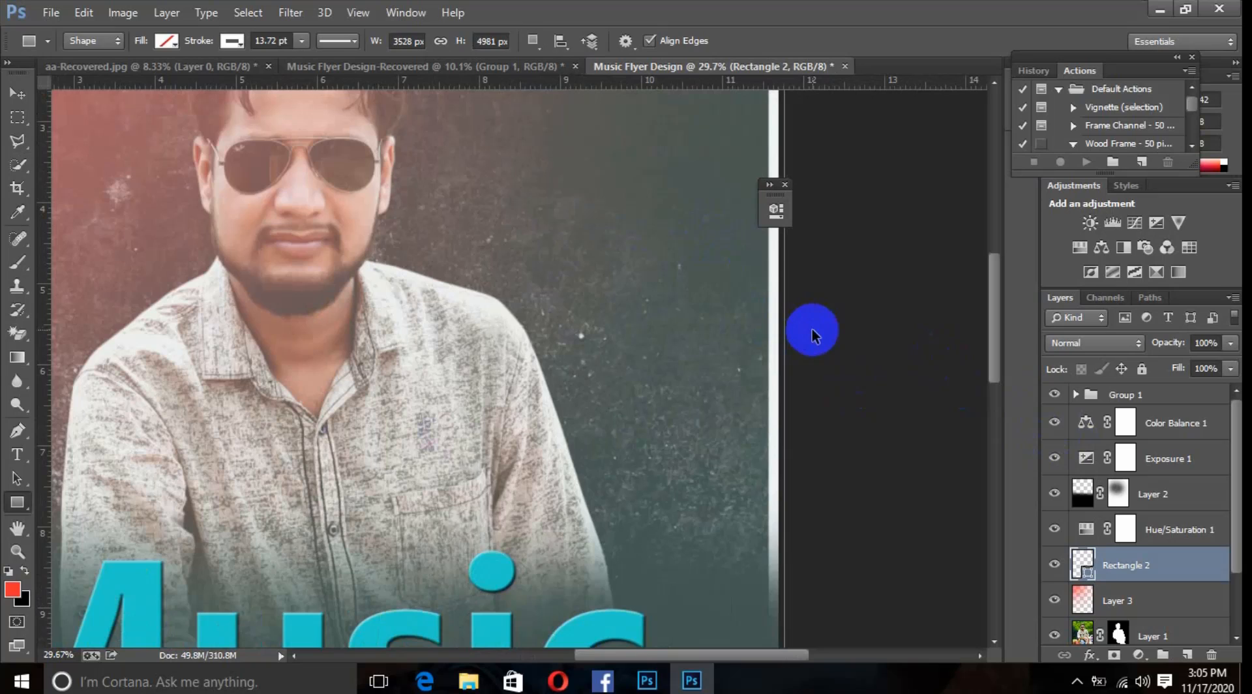
pyautogui.hotkey('ctrl', 't')
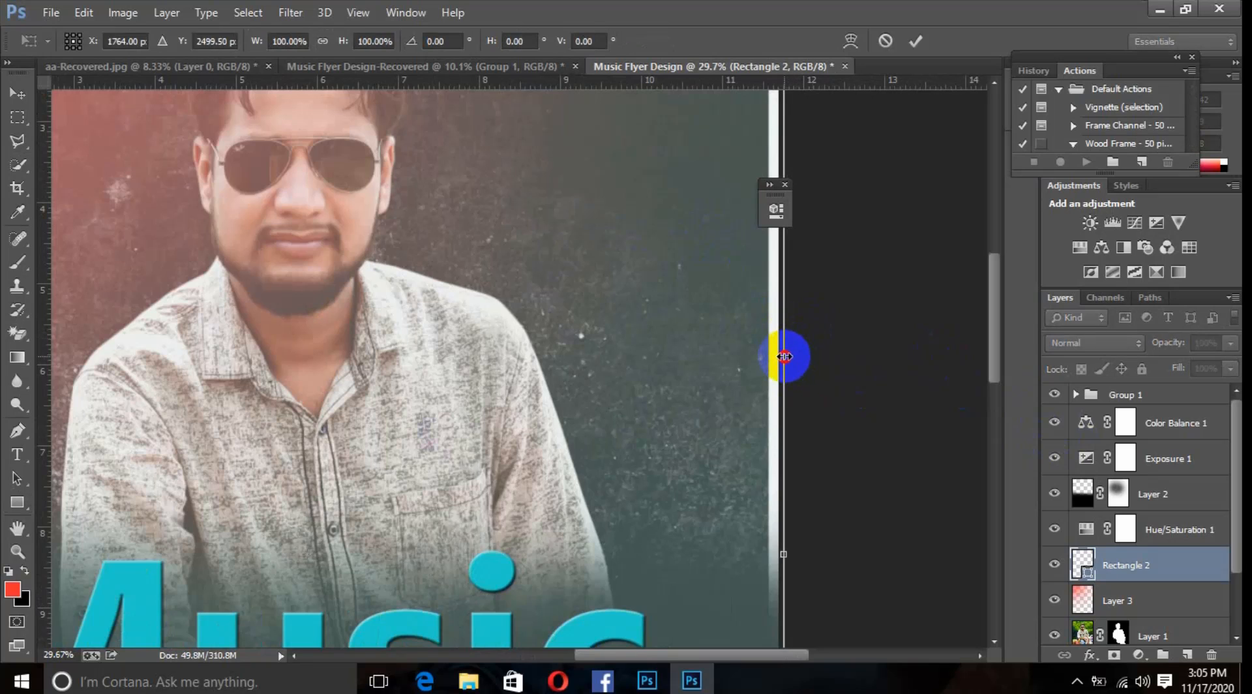
pyautogui.moveTo(785, 356); pyautogui.dragTo(781, 357)
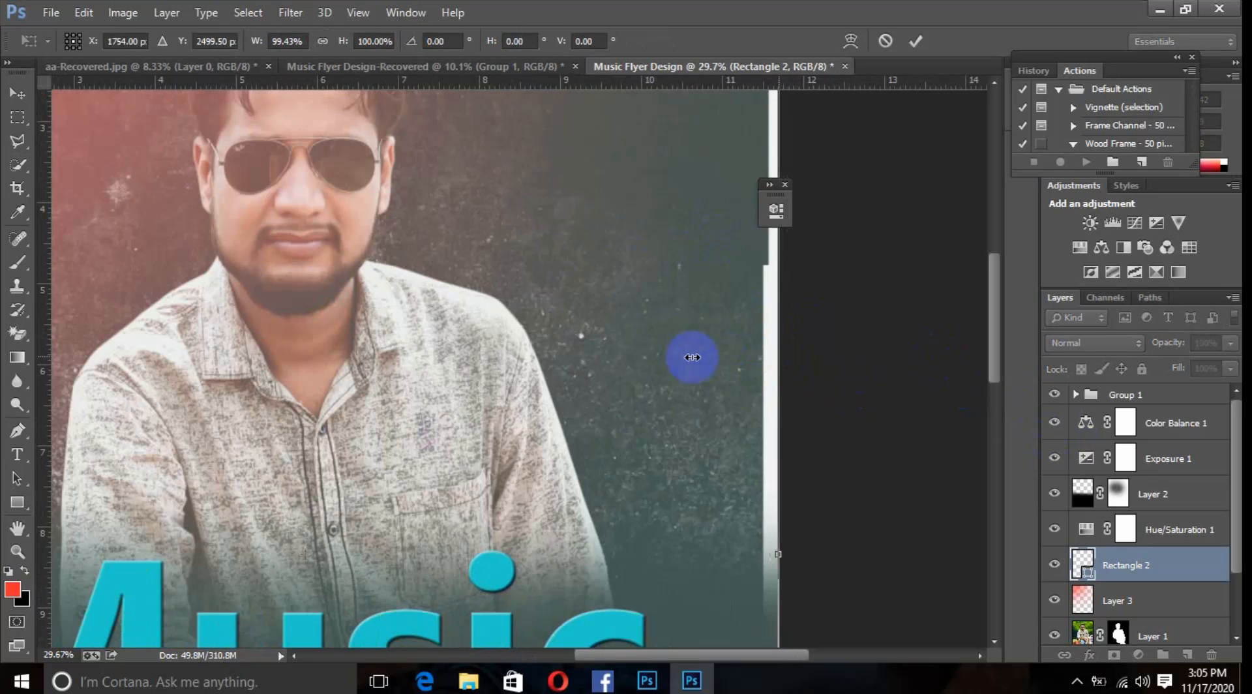
pyautogui.scroll(5, 643, 341)
pyautogui.scroll(3, 390, 240)
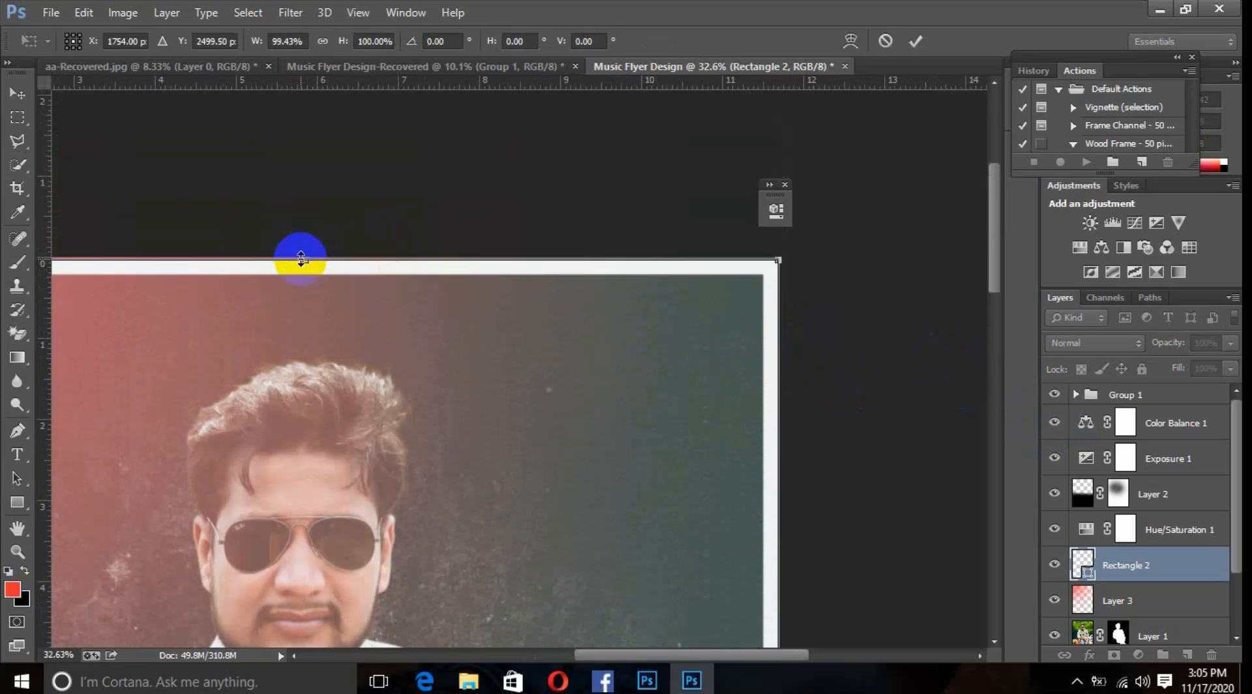
pyautogui.scroll(4, 301, 260)
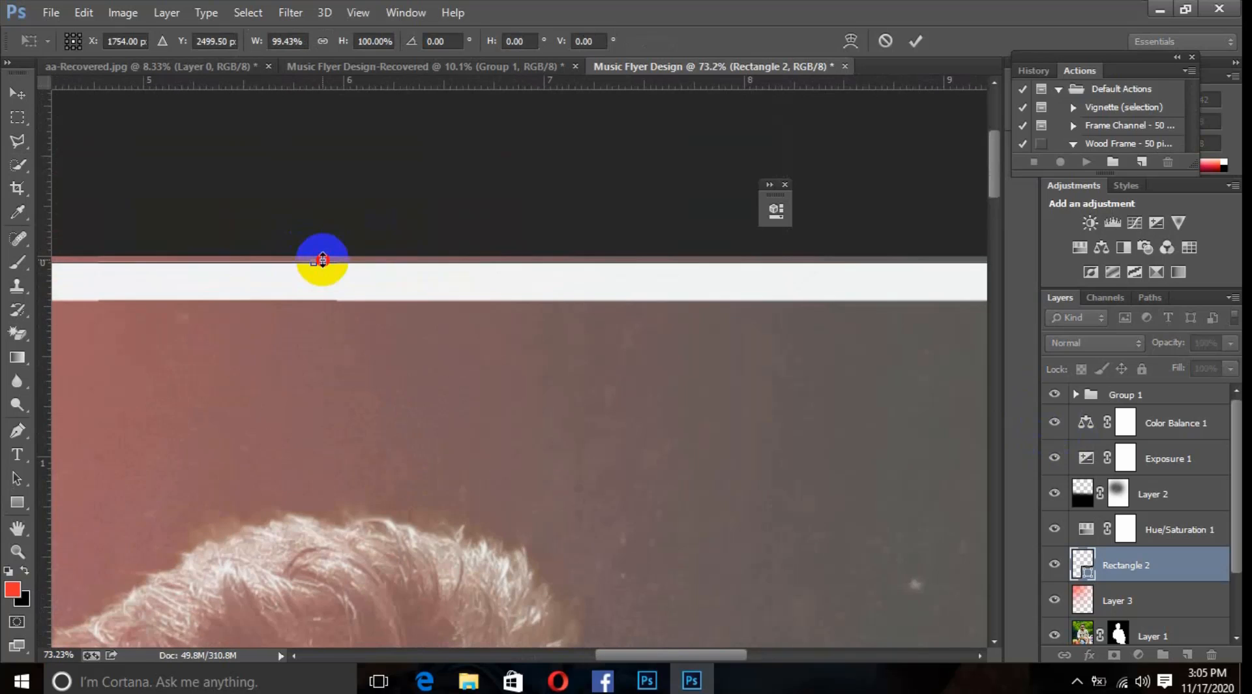
pyautogui.moveTo(323, 259); pyautogui.dragTo(322, 256)
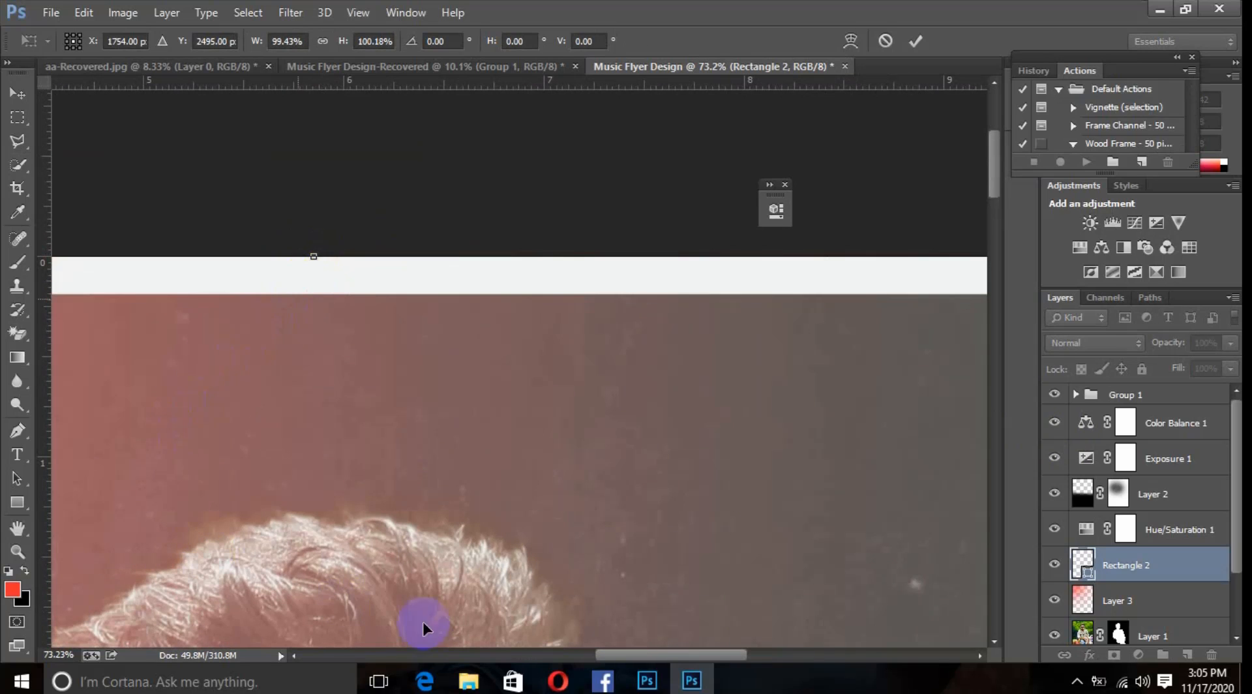
# Step: Fit the border rectangle's lower edge to the canvas at 99.60% height, check its corners and apply the transform
pyautogui.moveTo(607, 655); pyautogui.dragTo(384, 646)
pyautogui.scroll(-3, 666, 482)
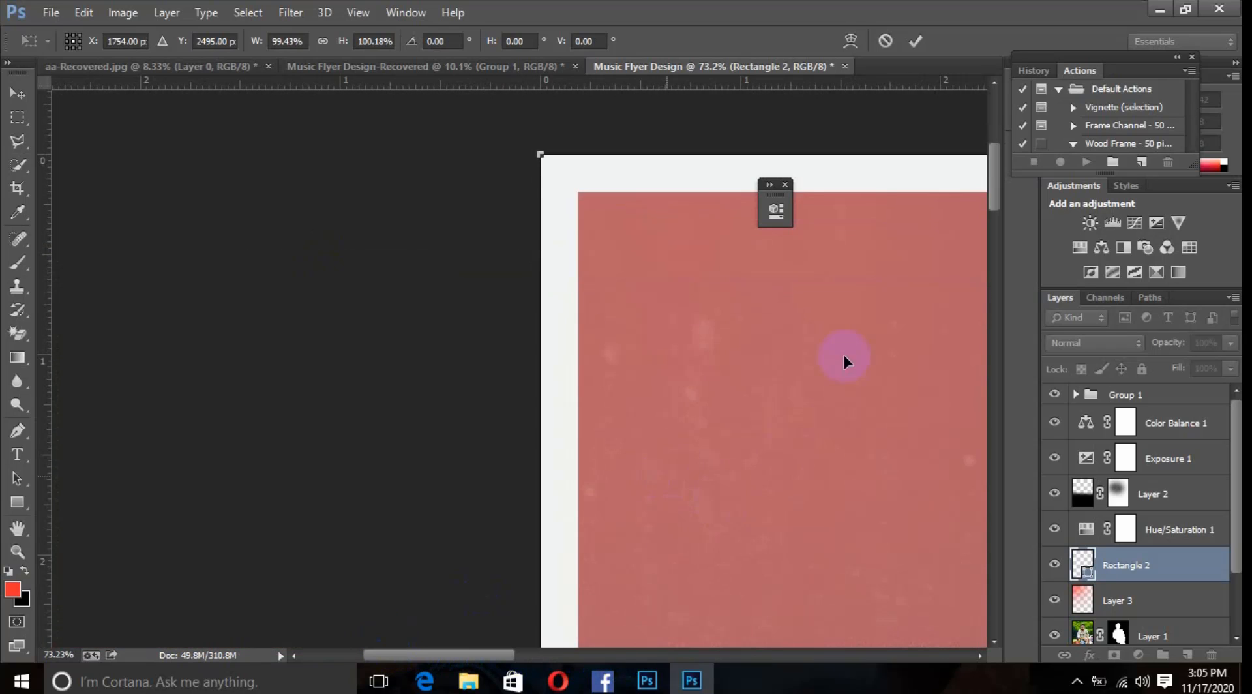
pyautogui.scroll(-3, 946, 249)
pyautogui.moveTo(994, 222); pyautogui.dragTo(1006, 492)
pyautogui.moveTo(1003, 559); pyautogui.dragTo(994, 601)
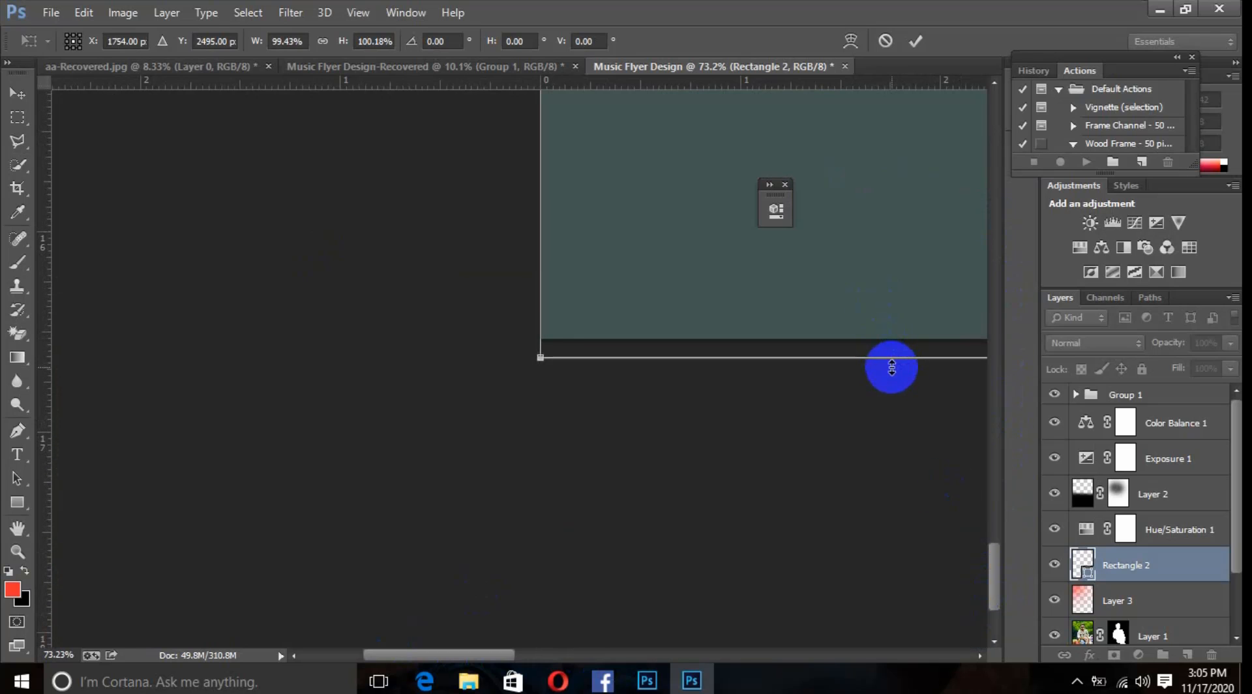
pyautogui.moveTo(892, 367); pyautogui.dragTo(892, 349)
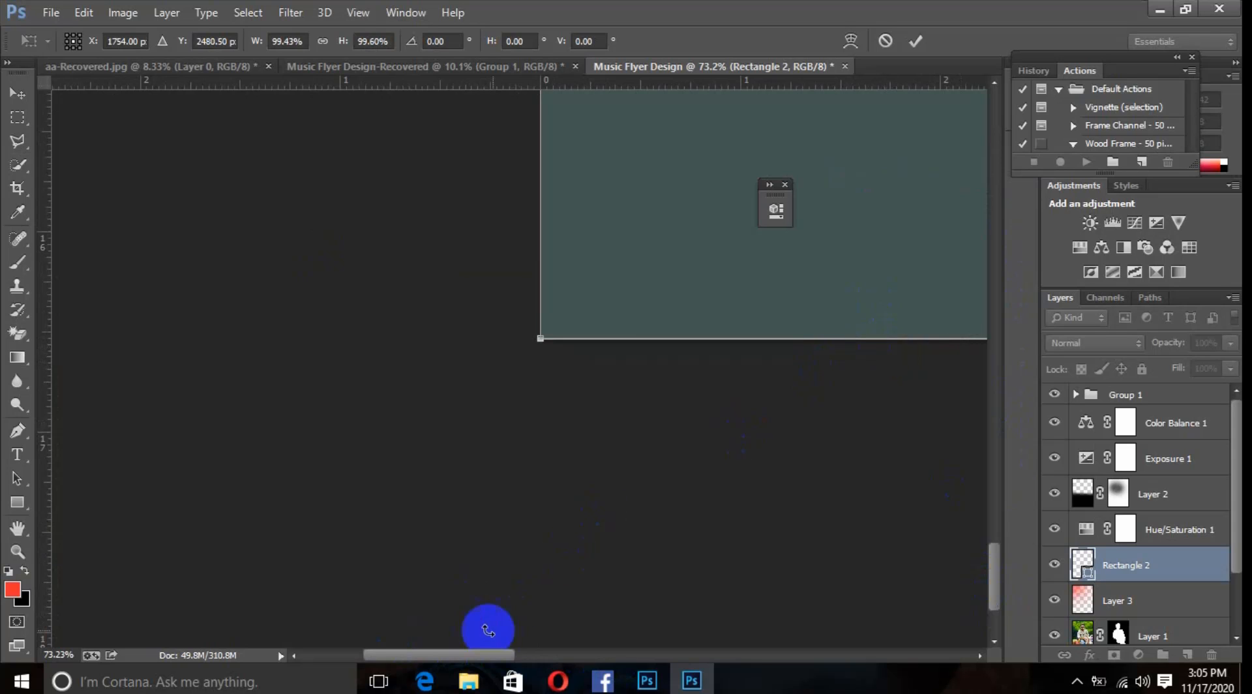
pyautogui.moveTo(461, 655); pyautogui.dragTo(959, 638)
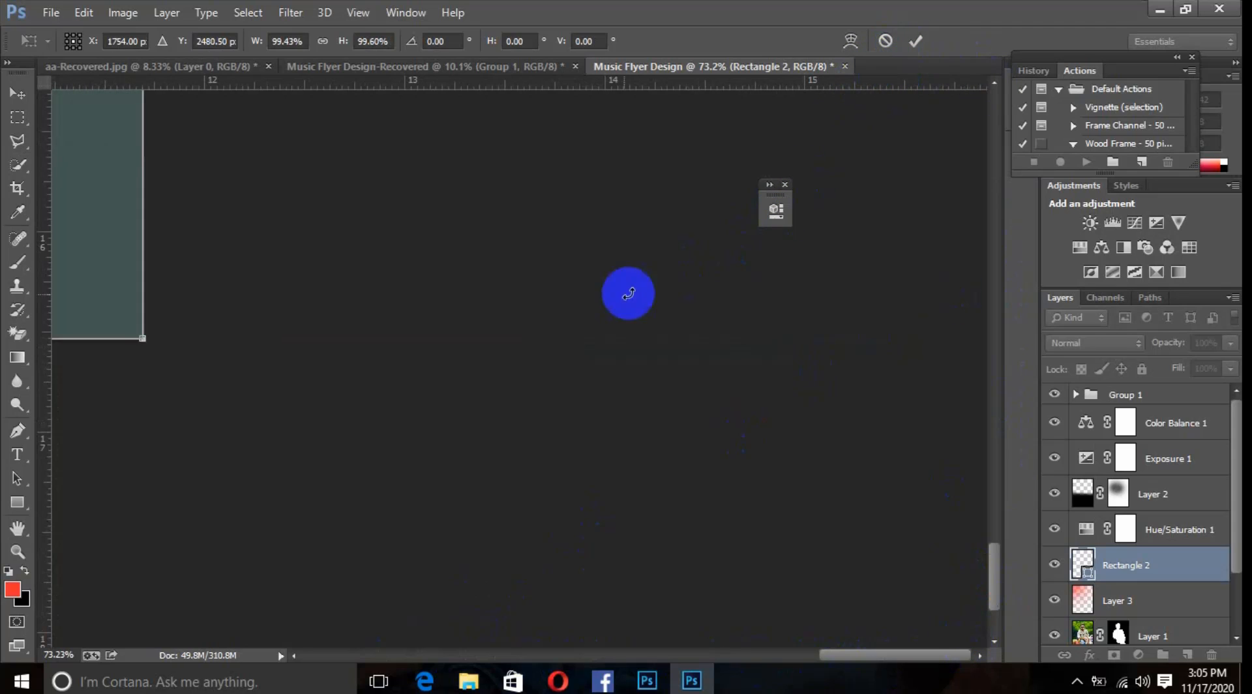
pyautogui.scroll(-1, 151, 289)
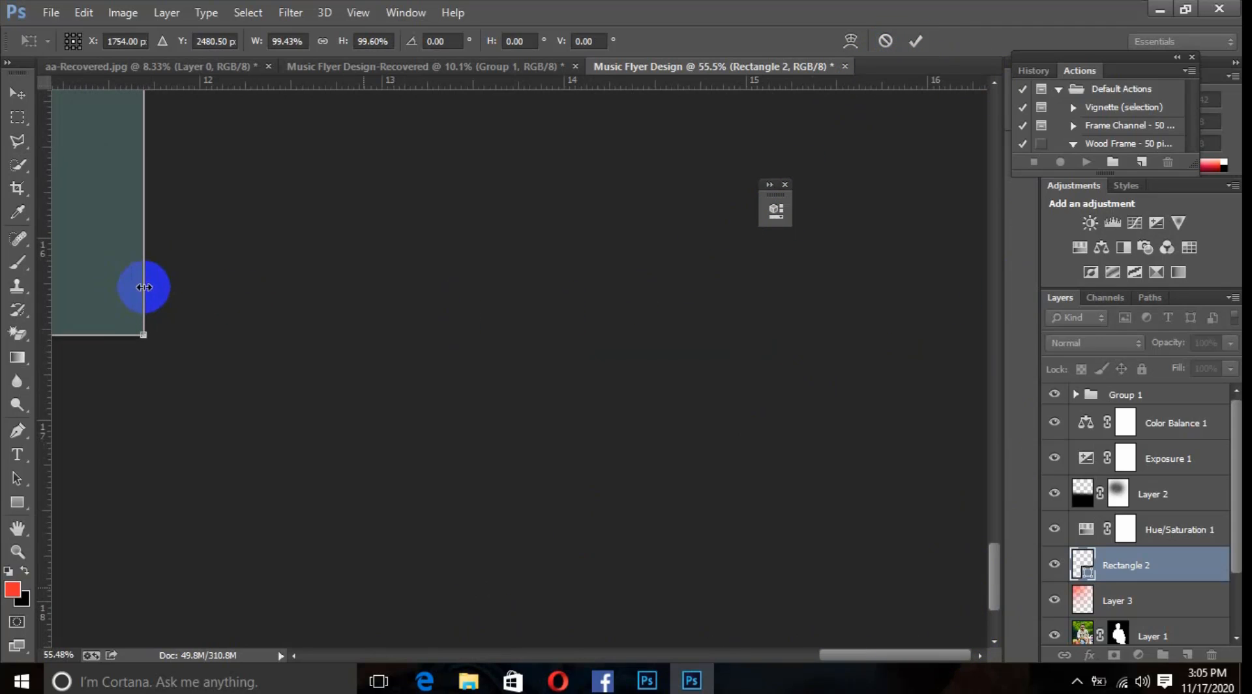
pyautogui.scroll(-6, 143, 287)
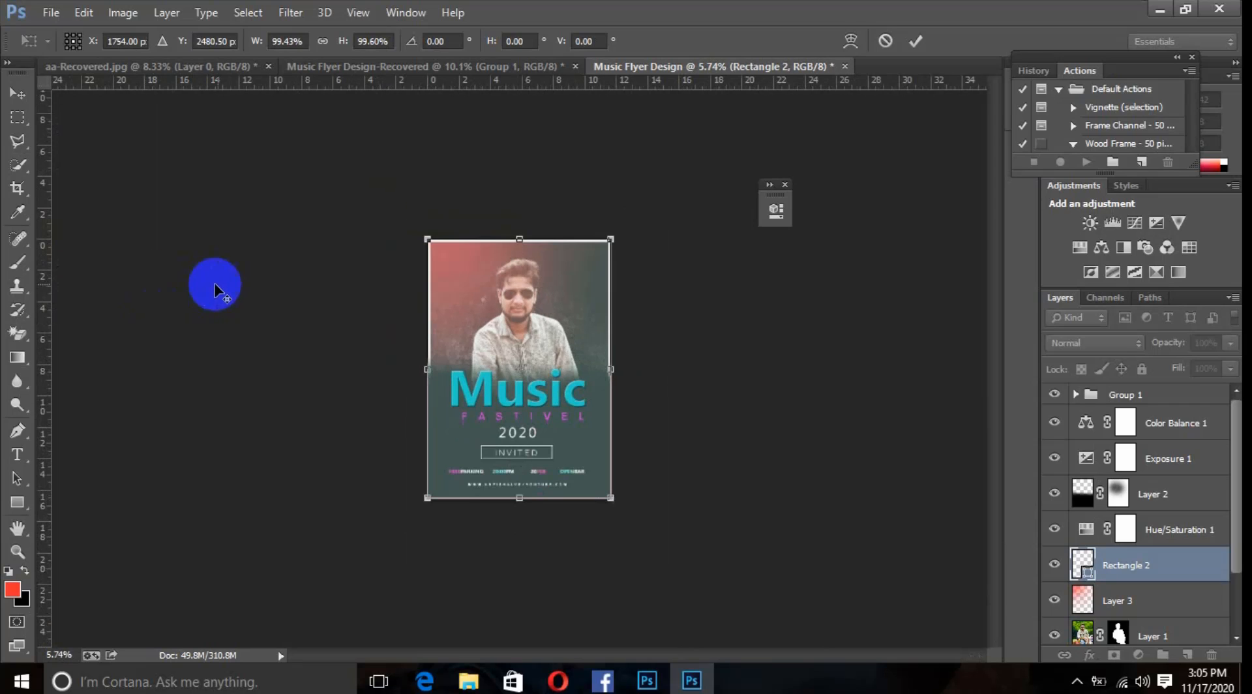
pyautogui.scroll(1, 215, 290)
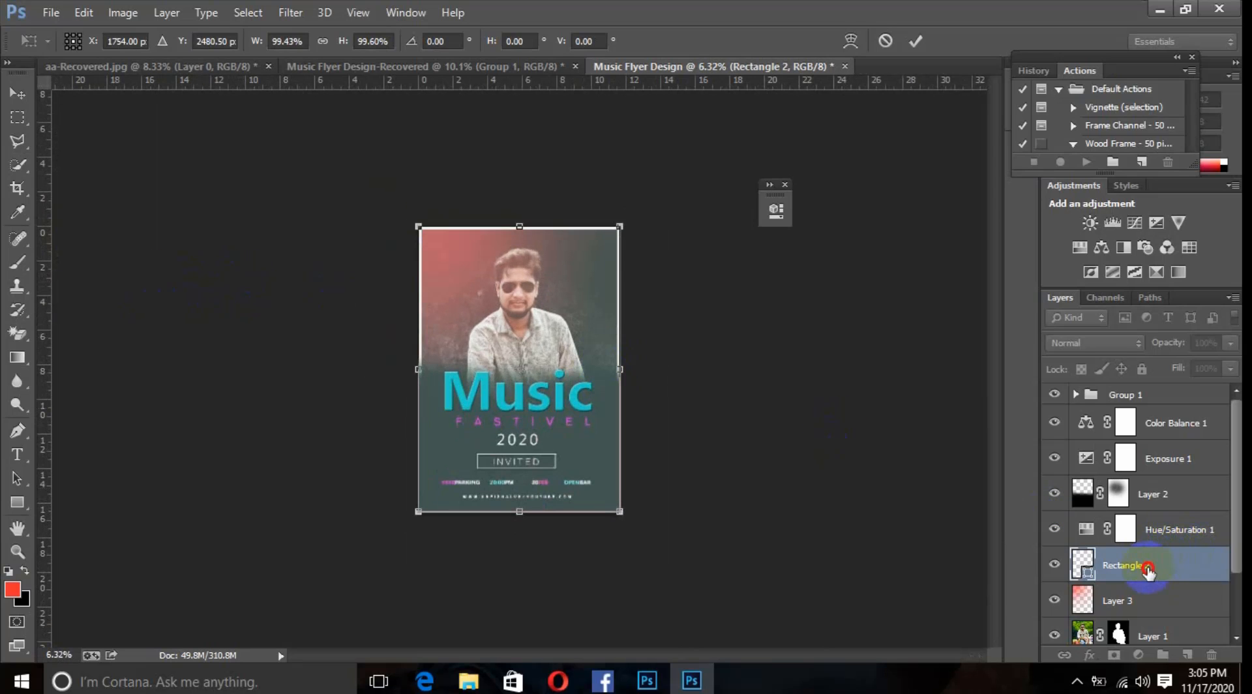
pyautogui.click(916, 42)
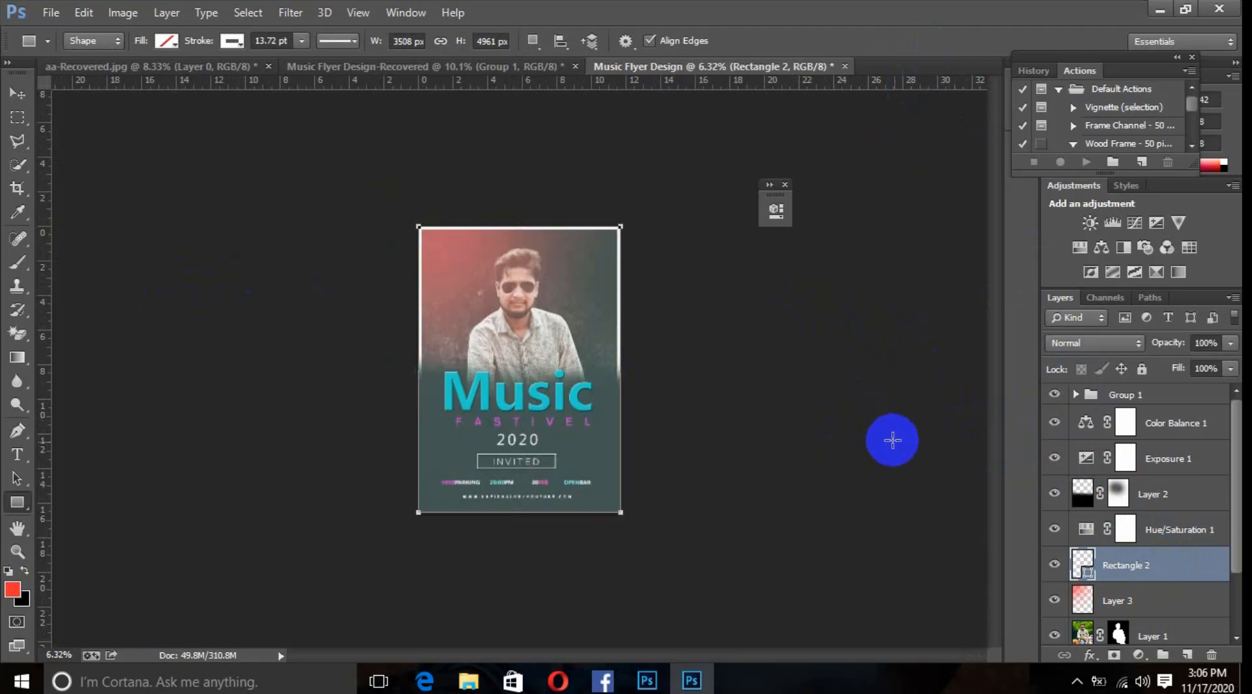
# Step: Move the border rectangle's layer above the adjustment layers into Group 1, expand the group and select that layer below the Music text
pyautogui.moveTo(1122, 574); pyautogui.dragTo(1105, 398)
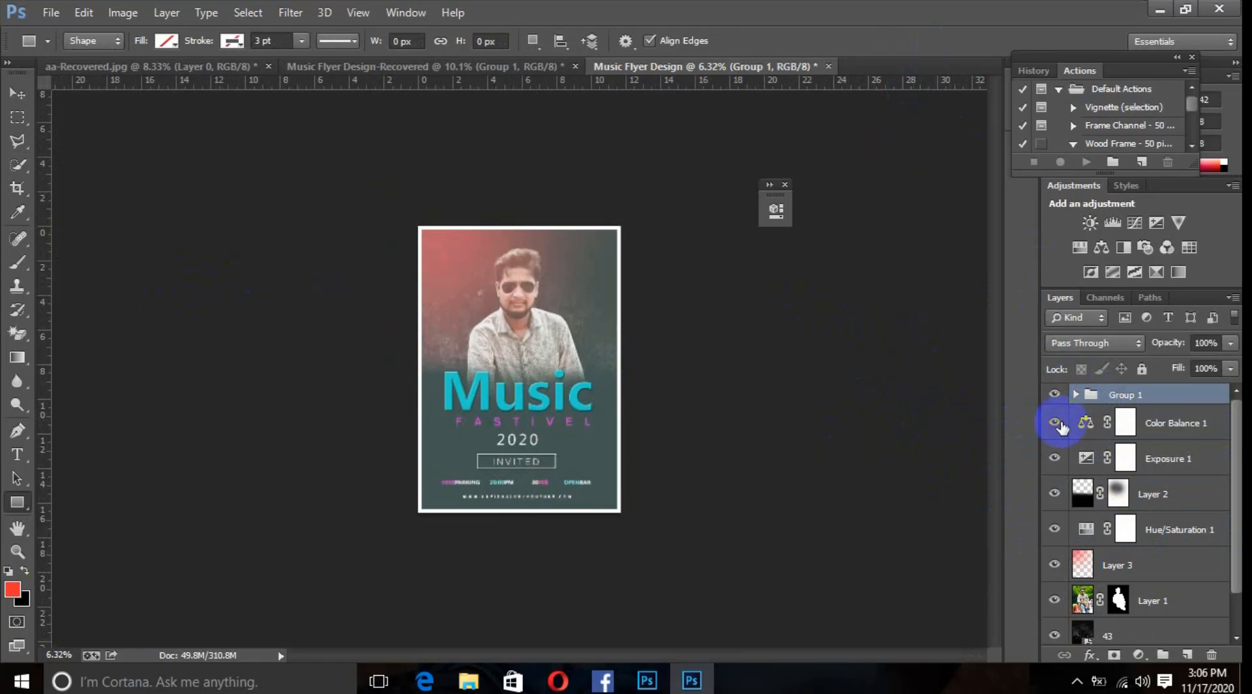
pyautogui.click(1073, 396)
pyautogui.scroll(-5, 1119, 476)
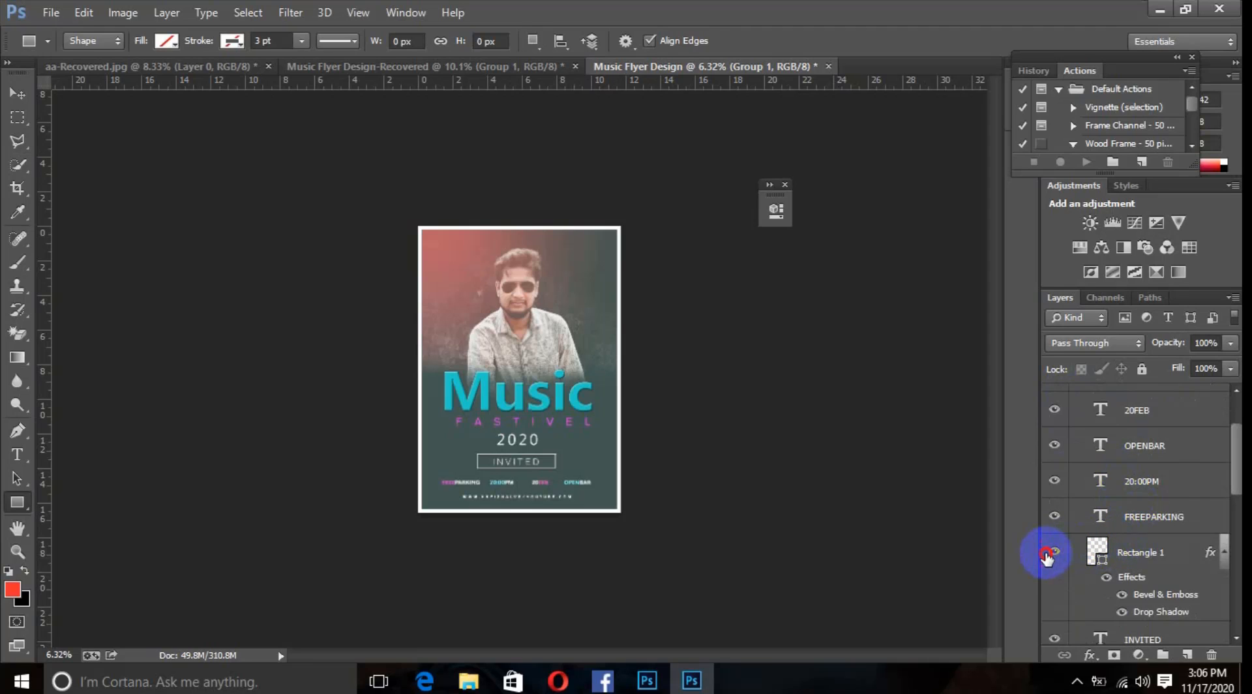
pyautogui.click(1054, 553)
pyautogui.scroll(-3, 1089, 574)
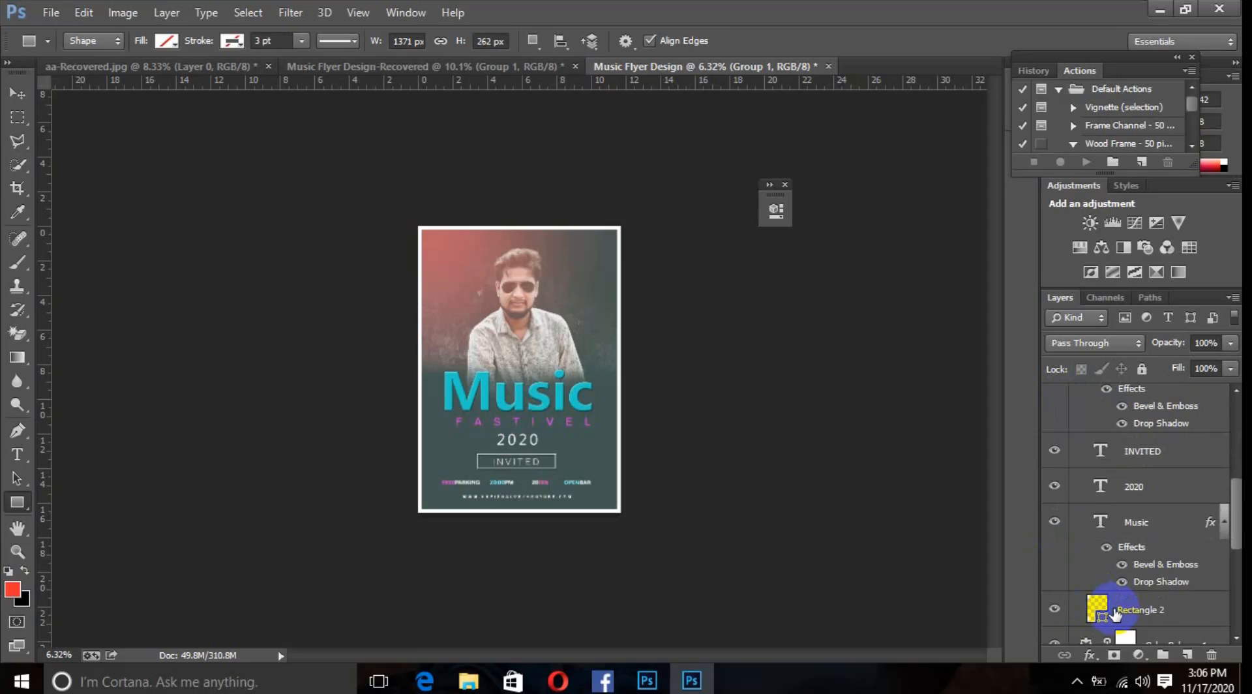
pyautogui.click(1119, 613)
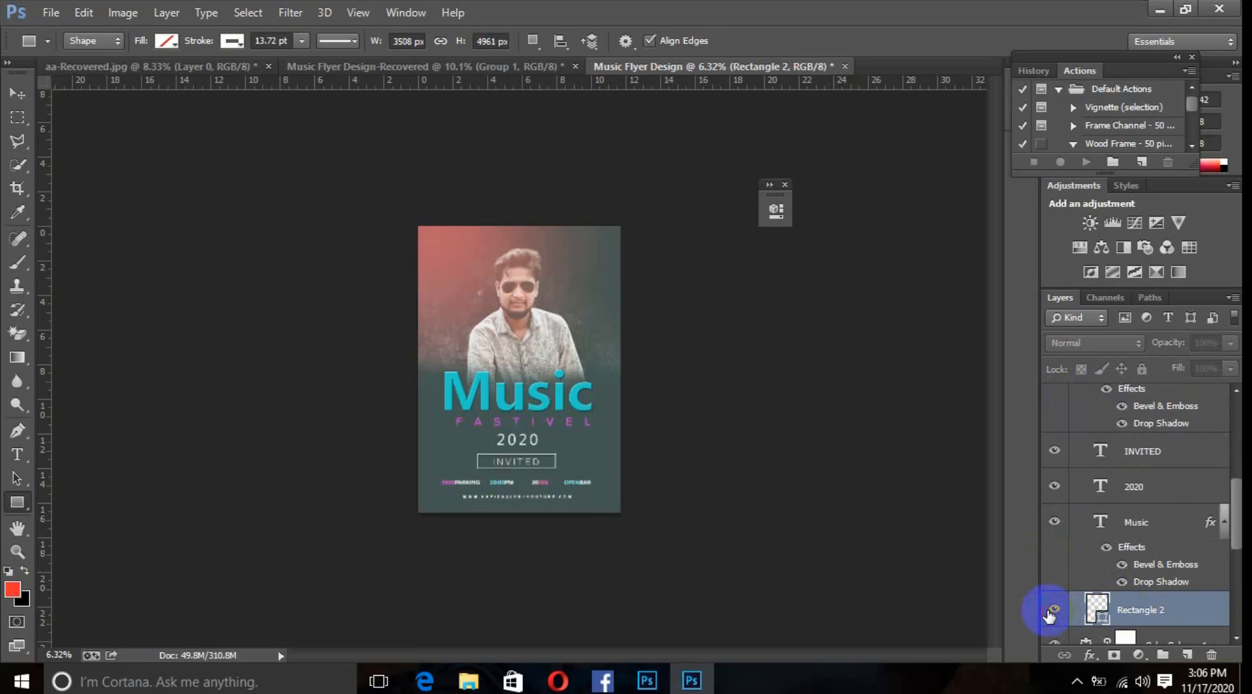
# Step: Compare the flyer with the border rectangle hidden and shown, and enable a Drop Shadow in that rectangle's layer style
pyautogui.click(1050, 615)
pyautogui.click(1050, 615)
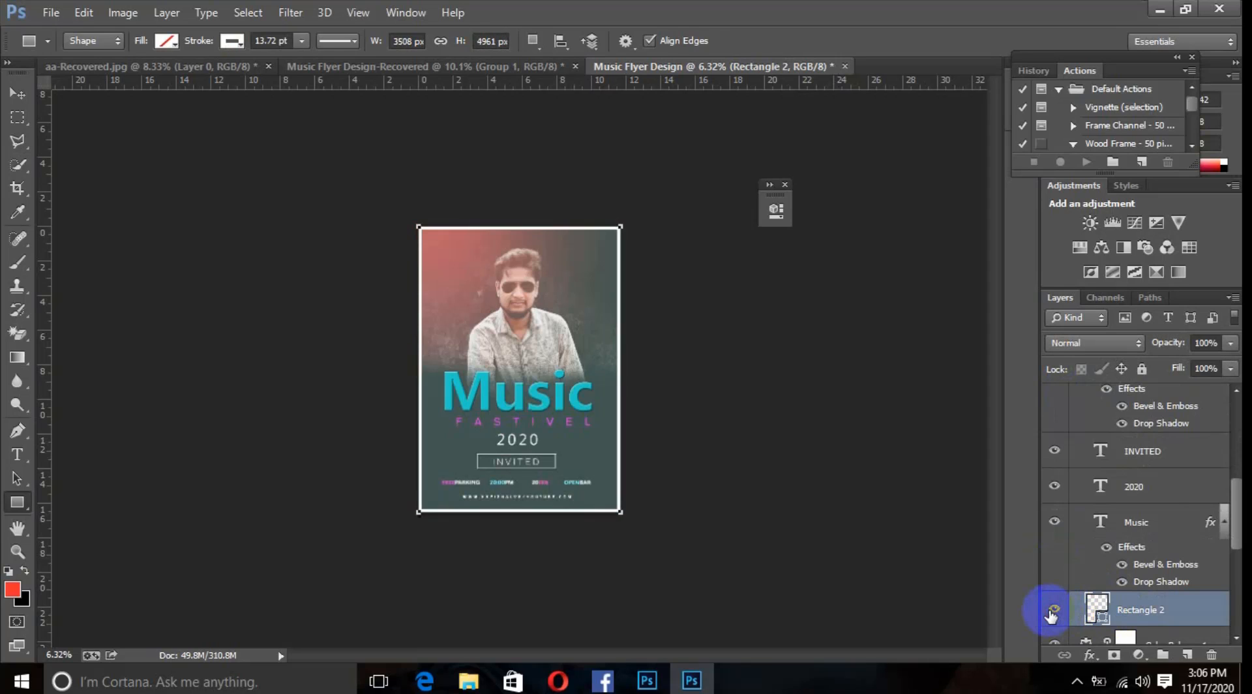
pyautogui.scroll(5, 447, 301)
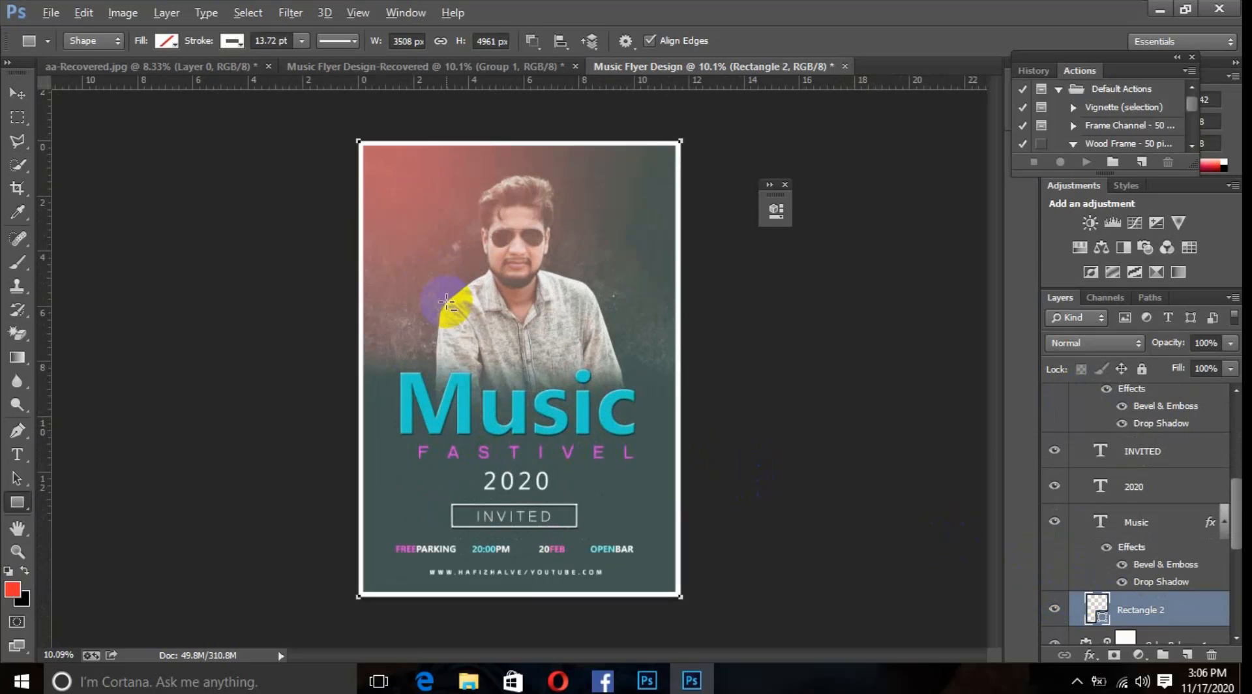
pyautogui.scroll(-3, 450, 287)
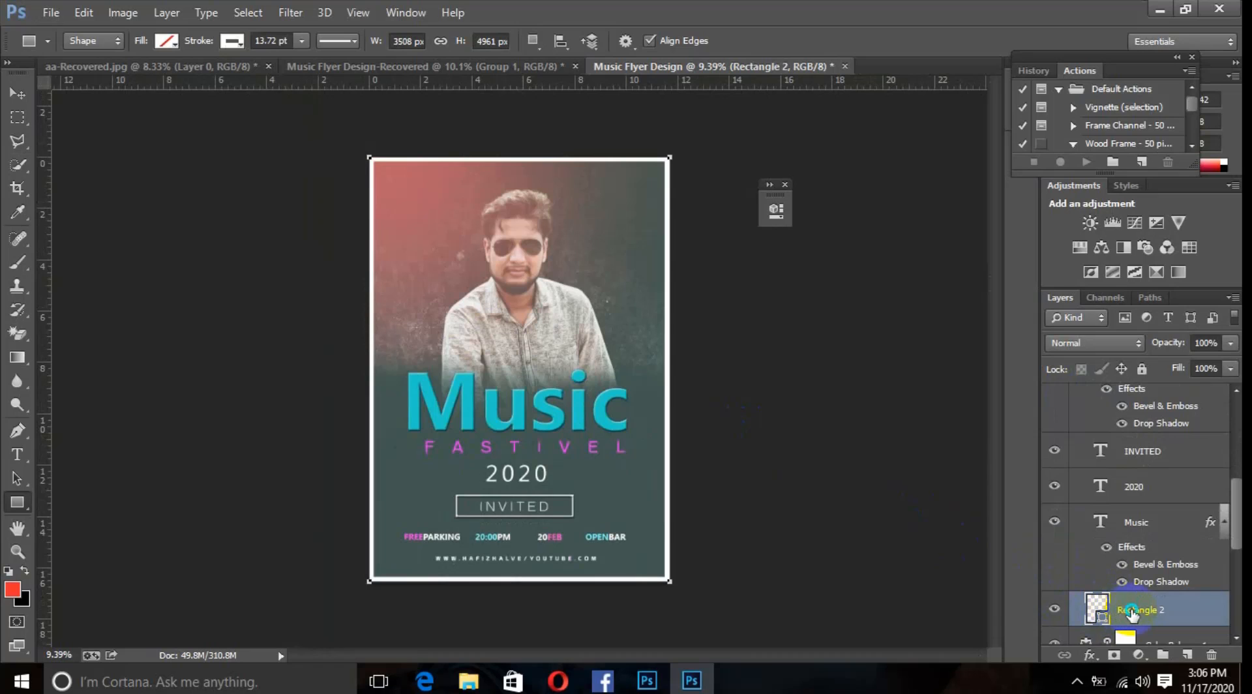
pyautogui.rightClick(1127, 612)
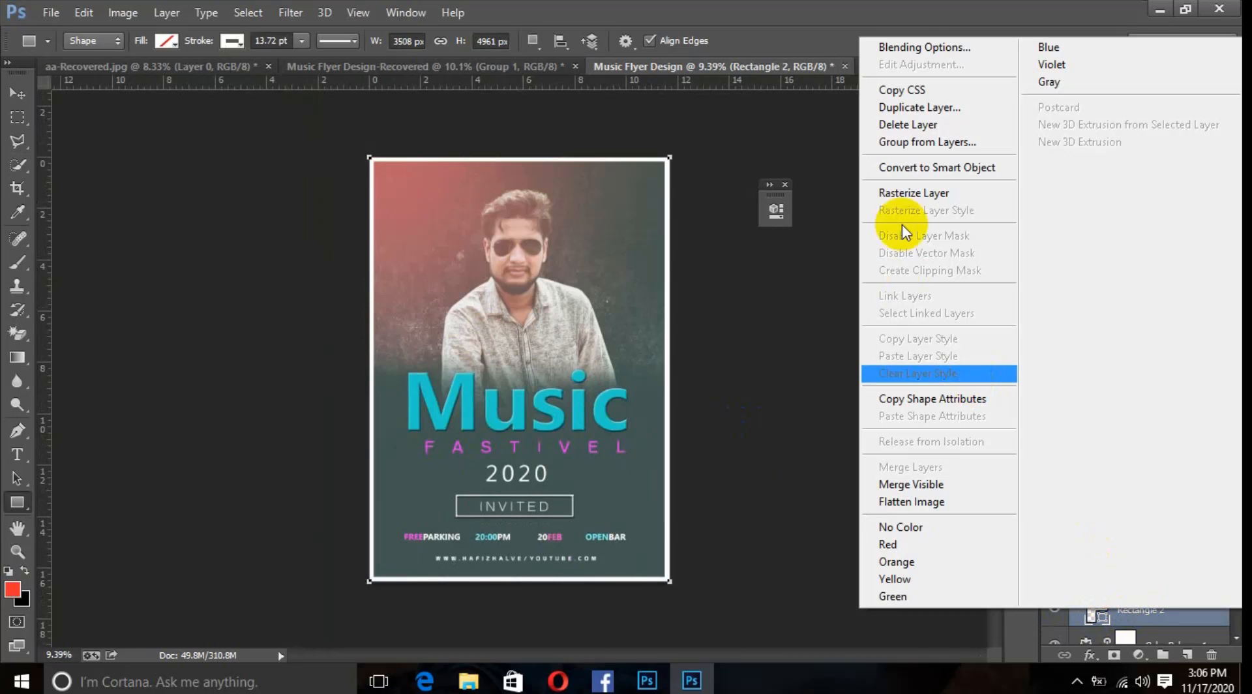
pyautogui.click(928, 51)
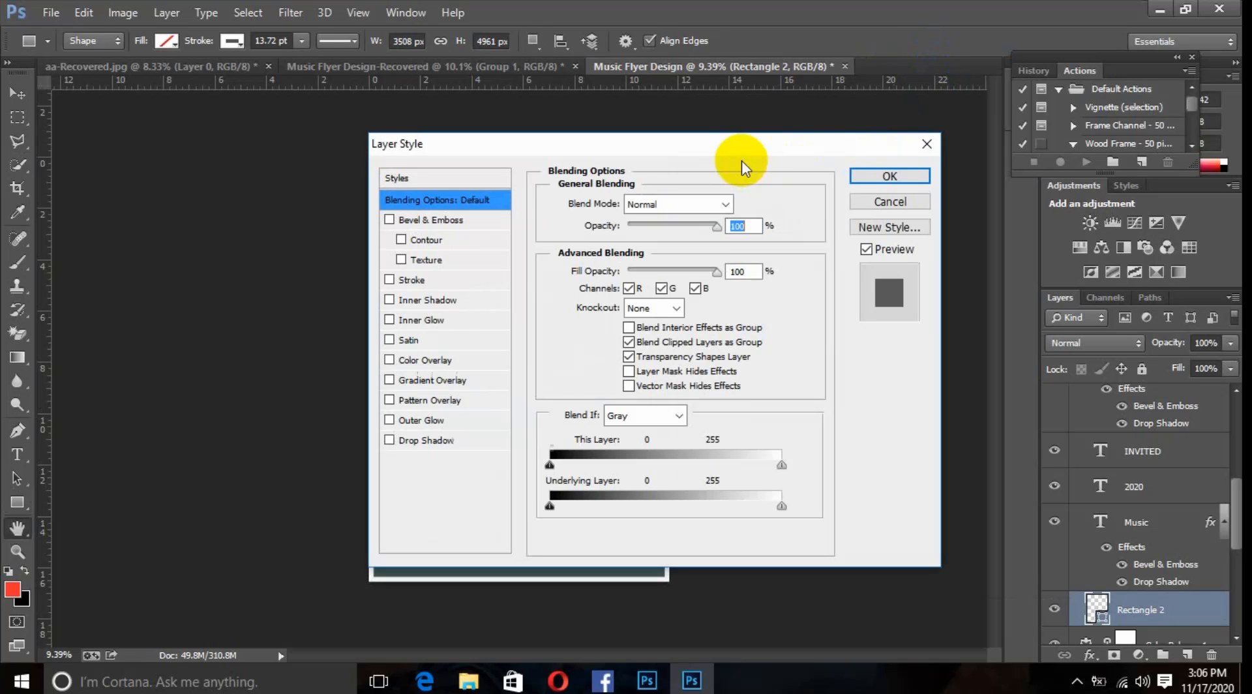
pyautogui.moveTo(740, 154); pyautogui.dragTo(984, 130)
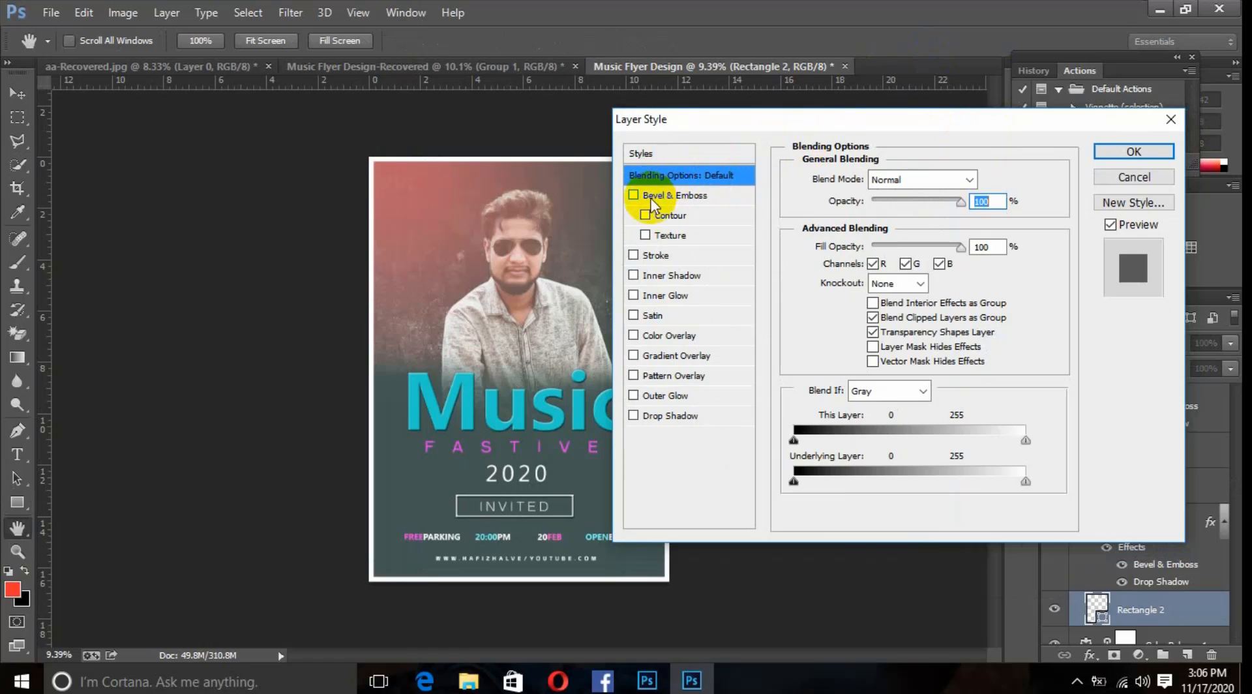
pyautogui.click(652, 415)
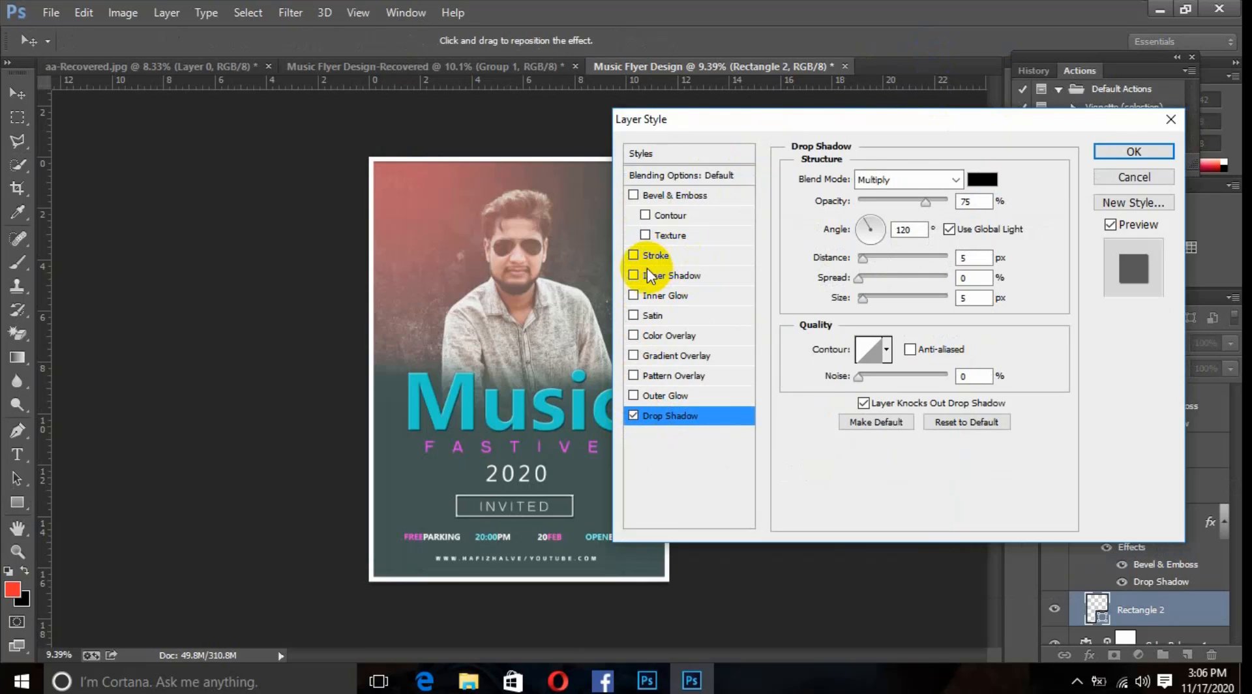
# Step: Add a Gradient Overlay to the border rectangle, trying several presets and choosing the orange, yellow, orange gradient
pyautogui.click(681, 357)
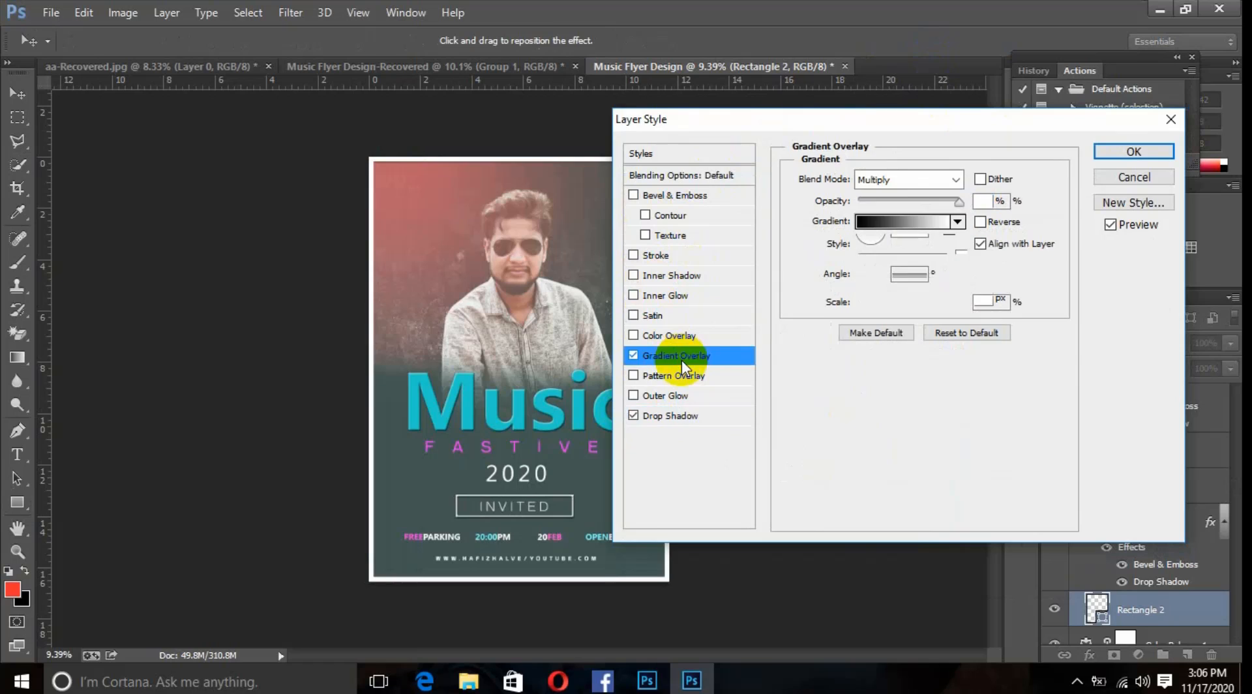
pyautogui.click(958, 223)
pyautogui.click(884, 288)
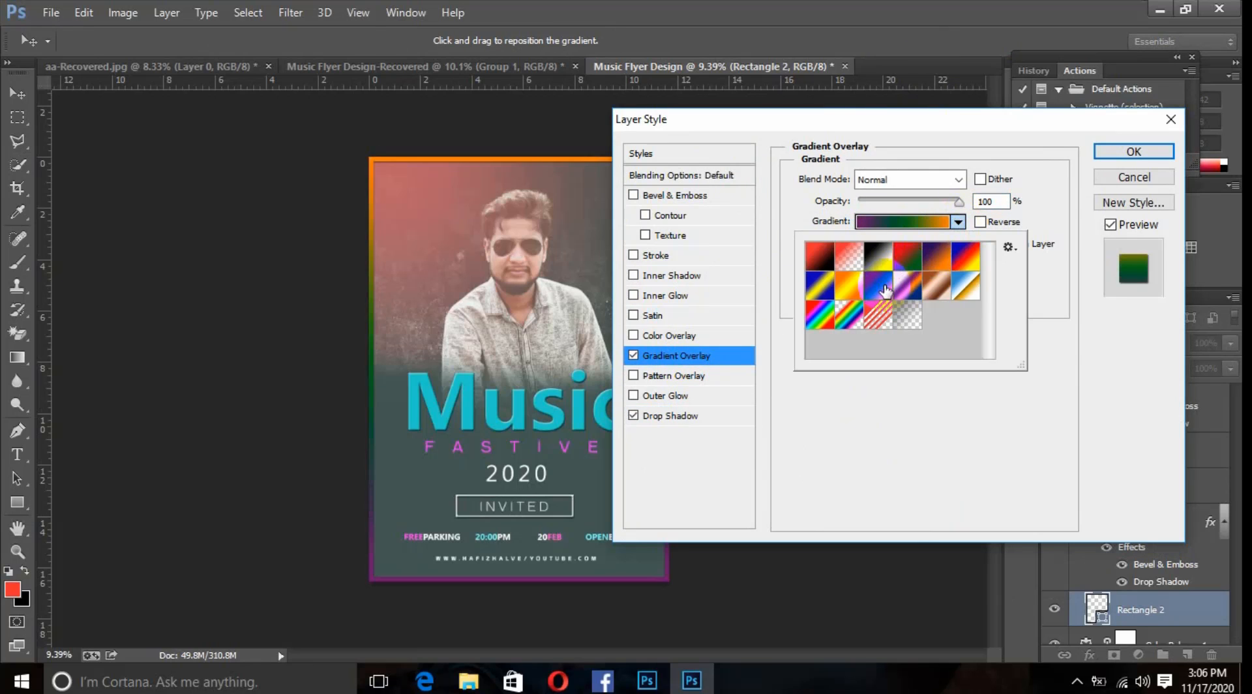
pyautogui.click(905, 289)
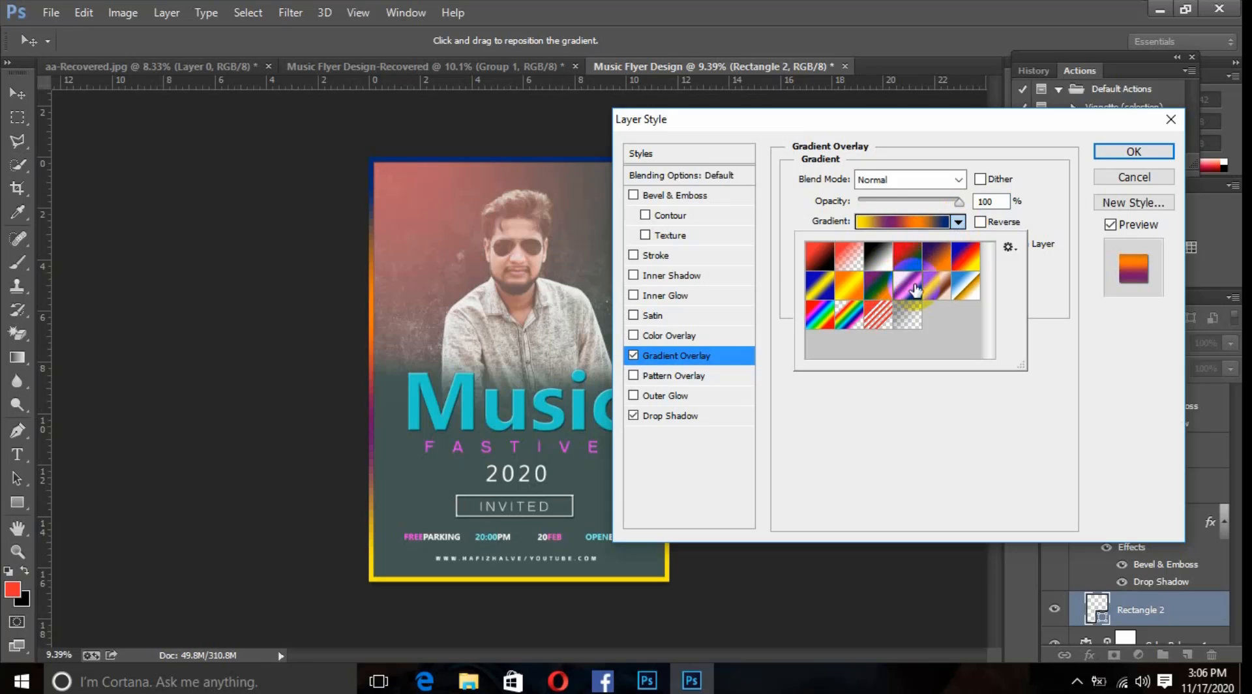
pyautogui.click(957, 289)
pyautogui.click(966, 291)
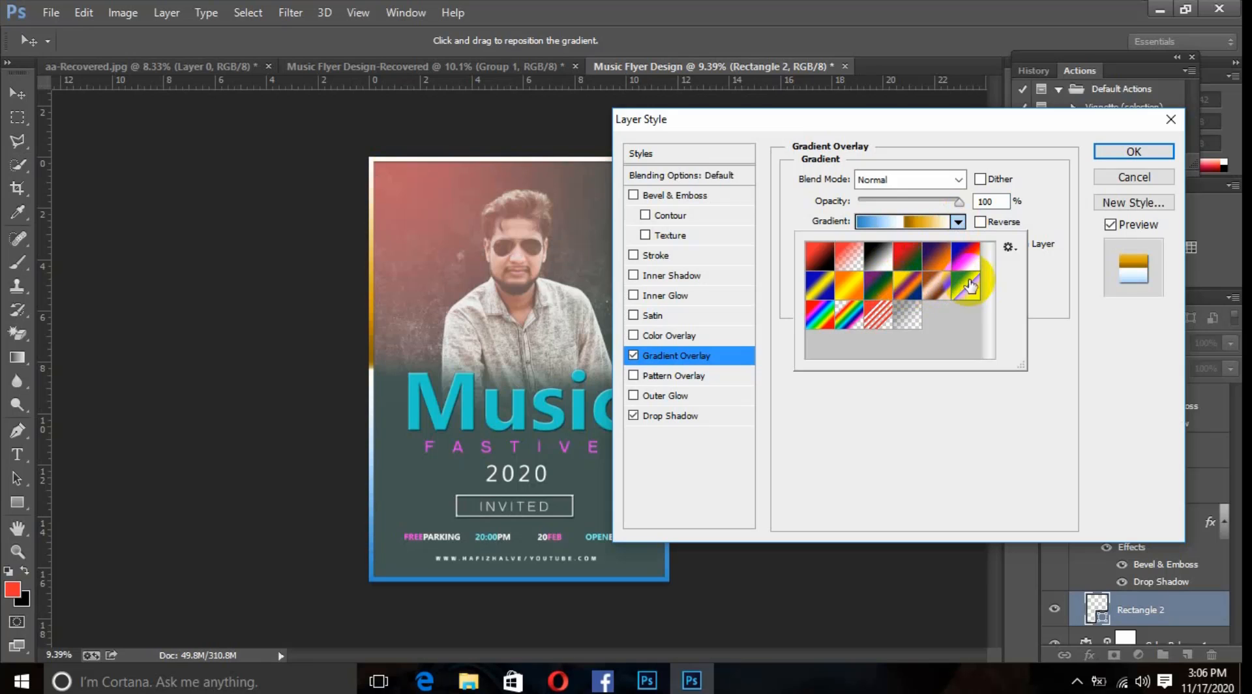
pyautogui.click(976, 266)
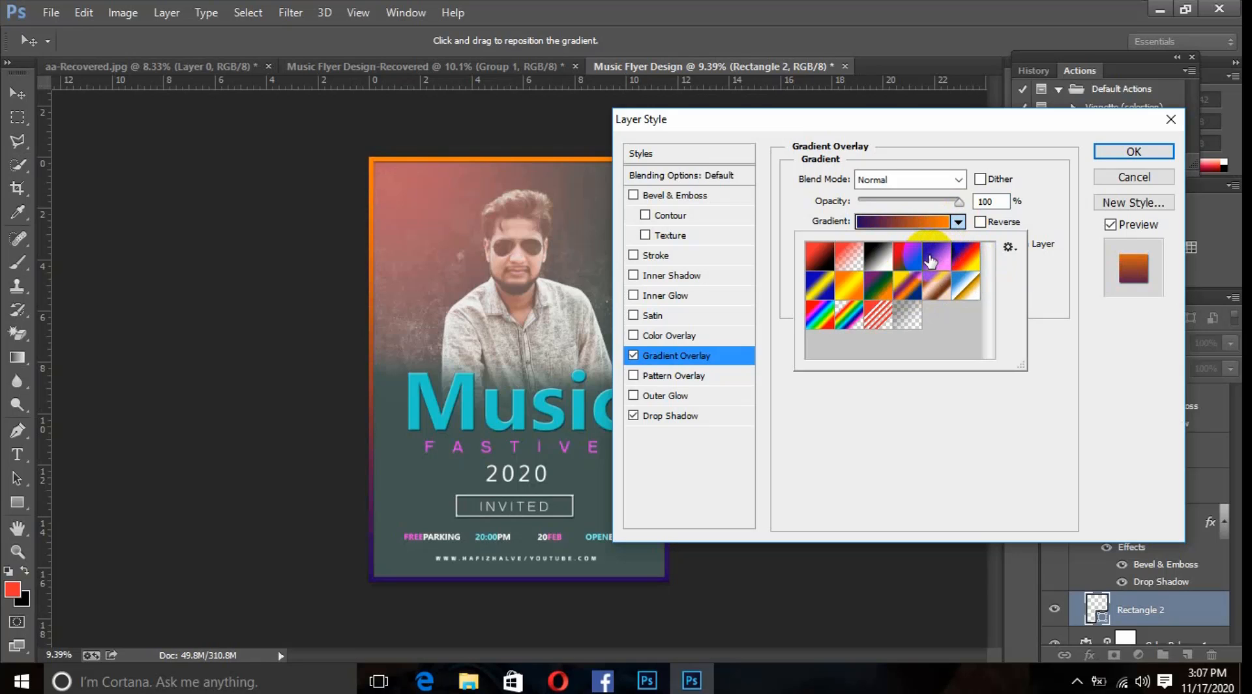
pyautogui.click(899, 257)
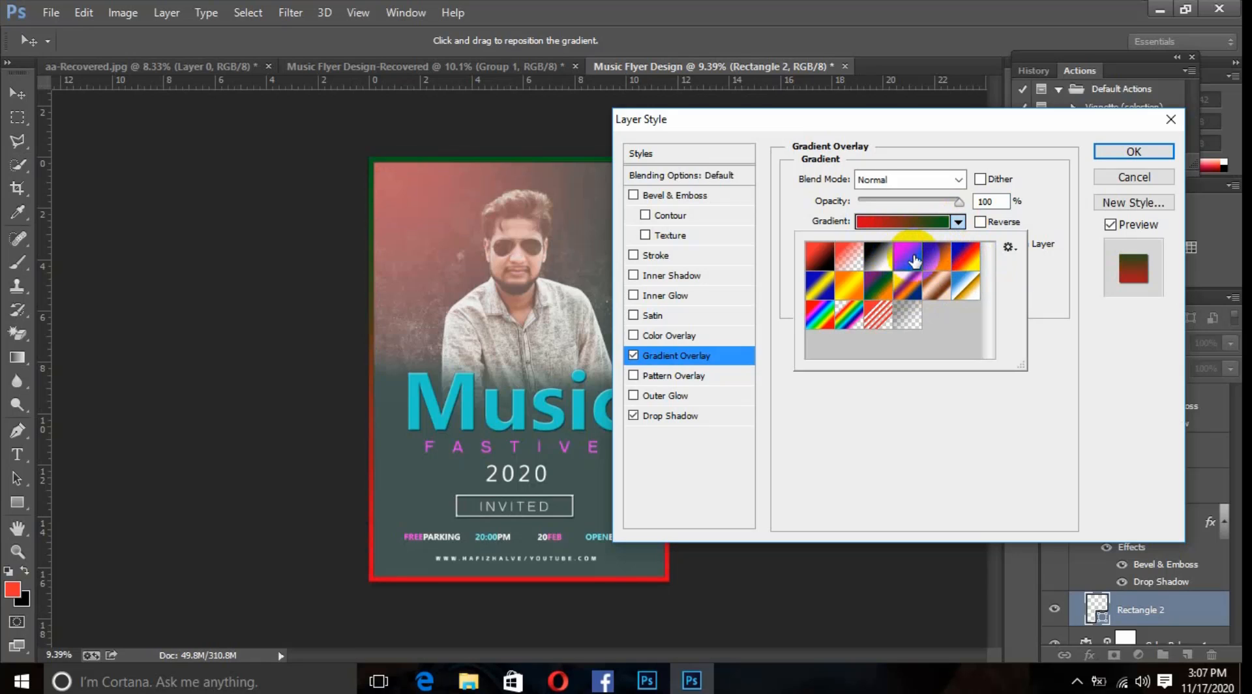
pyautogui.click(859, 283)
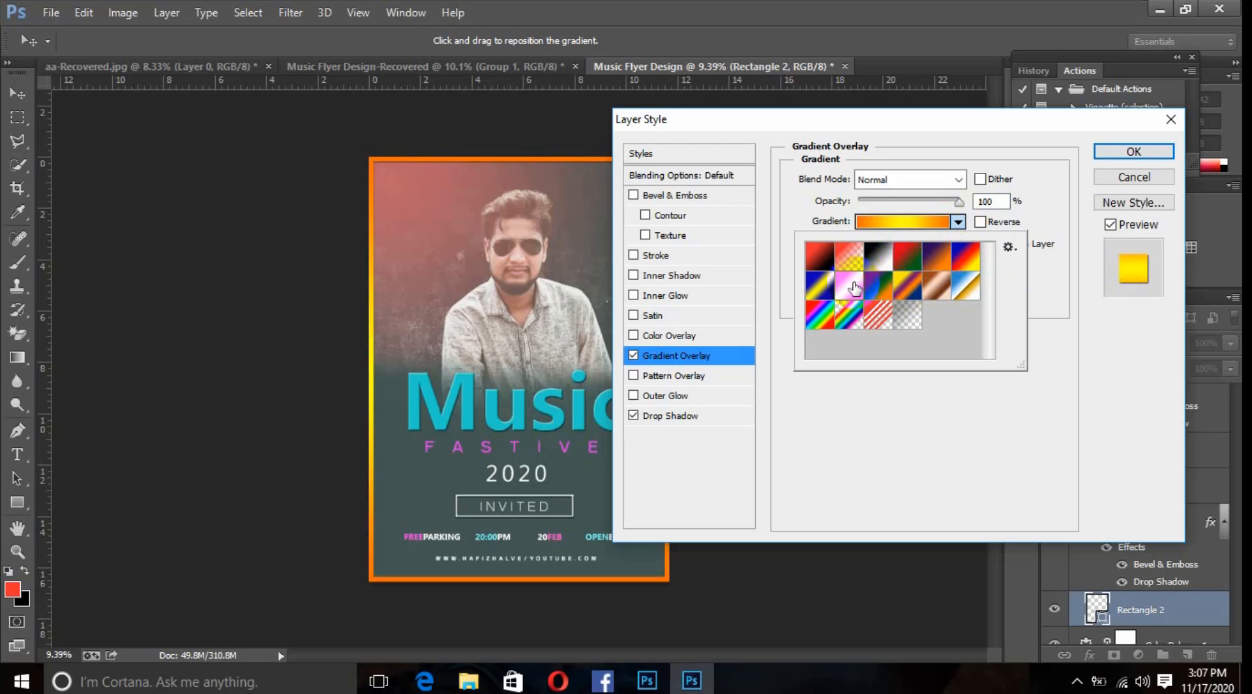
# Step: Enable an Inner Bevel under Bevel & Emboss for the border rectangle, apply the layer style and switch to the Move tool
pyautogui.moveTo(859, 119); pyautogui.dragTo(907, 206)
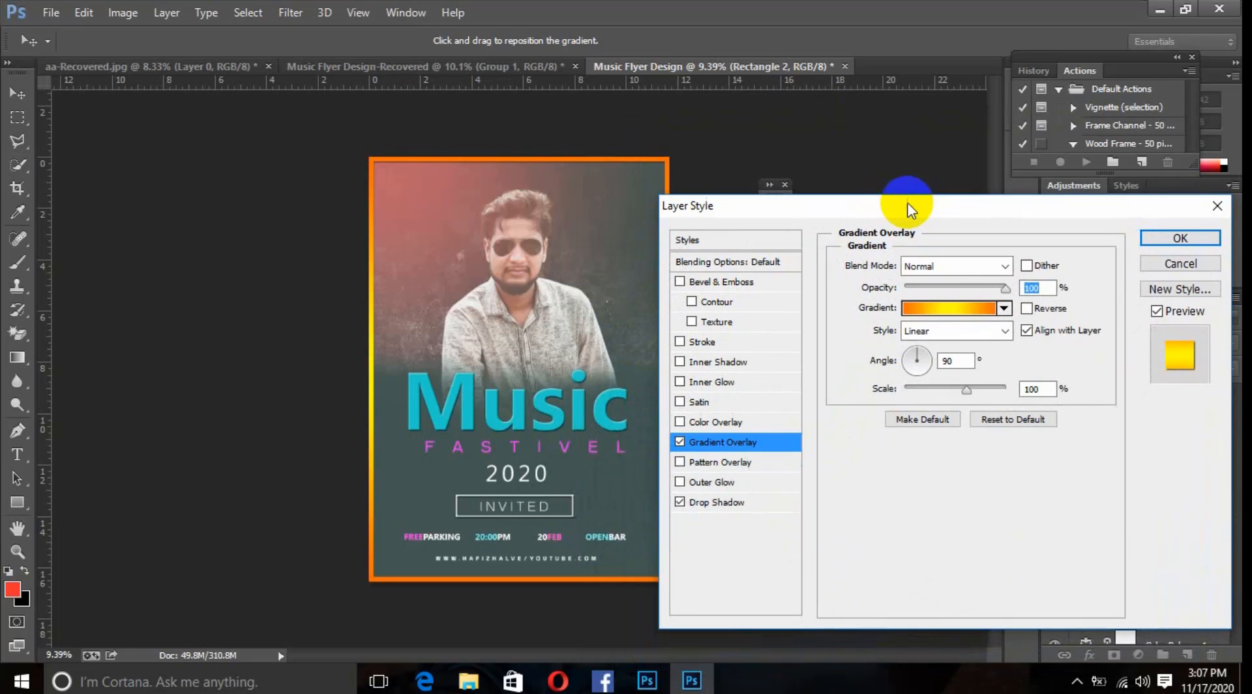
pyautogui.click(690, 280)
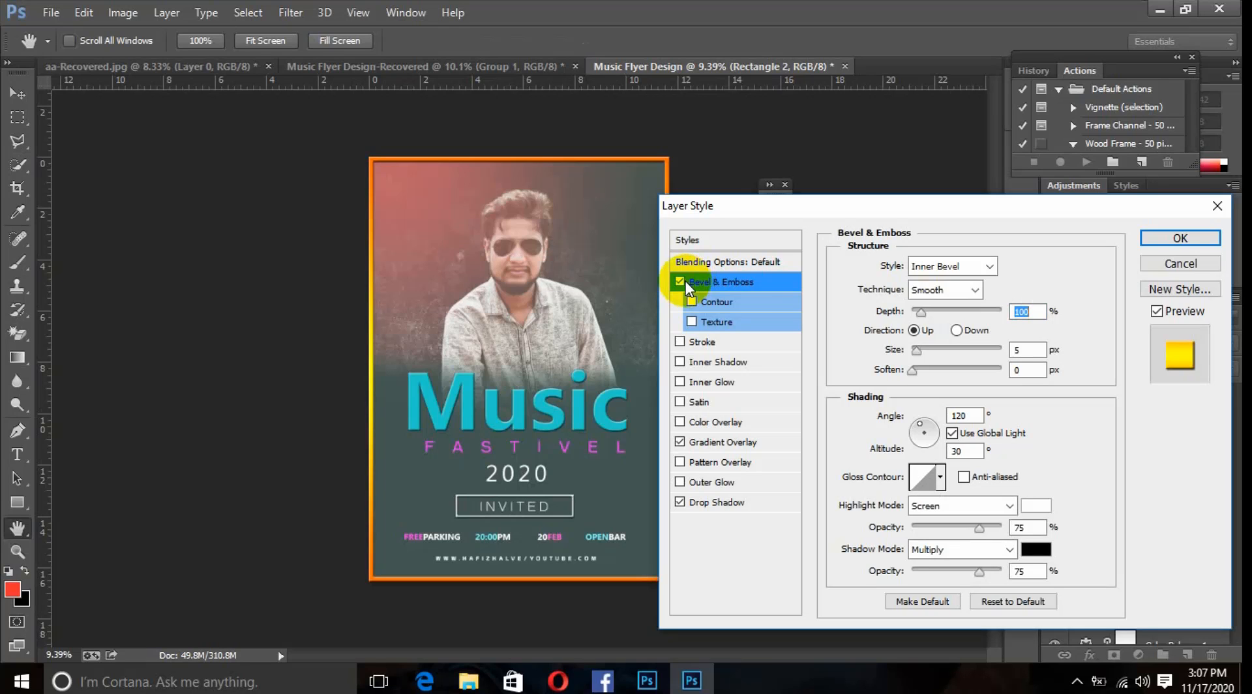
pyautogui.click(681, 282)
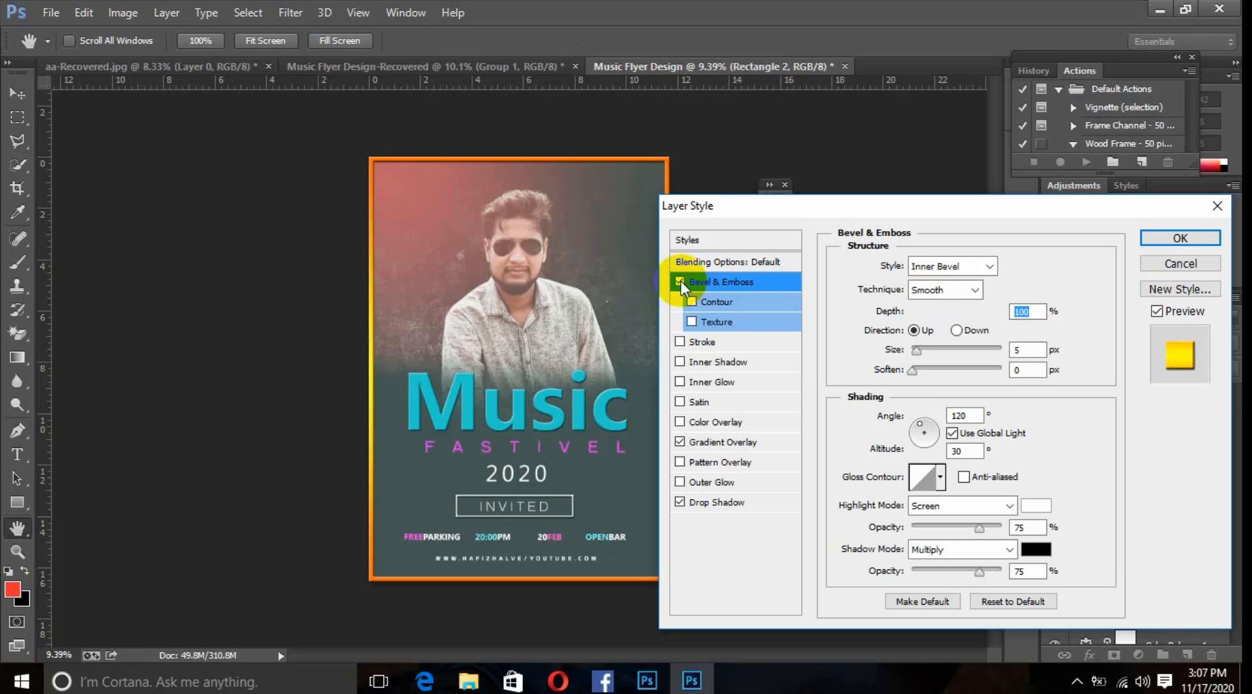
pyautogui.click(1181, 238)
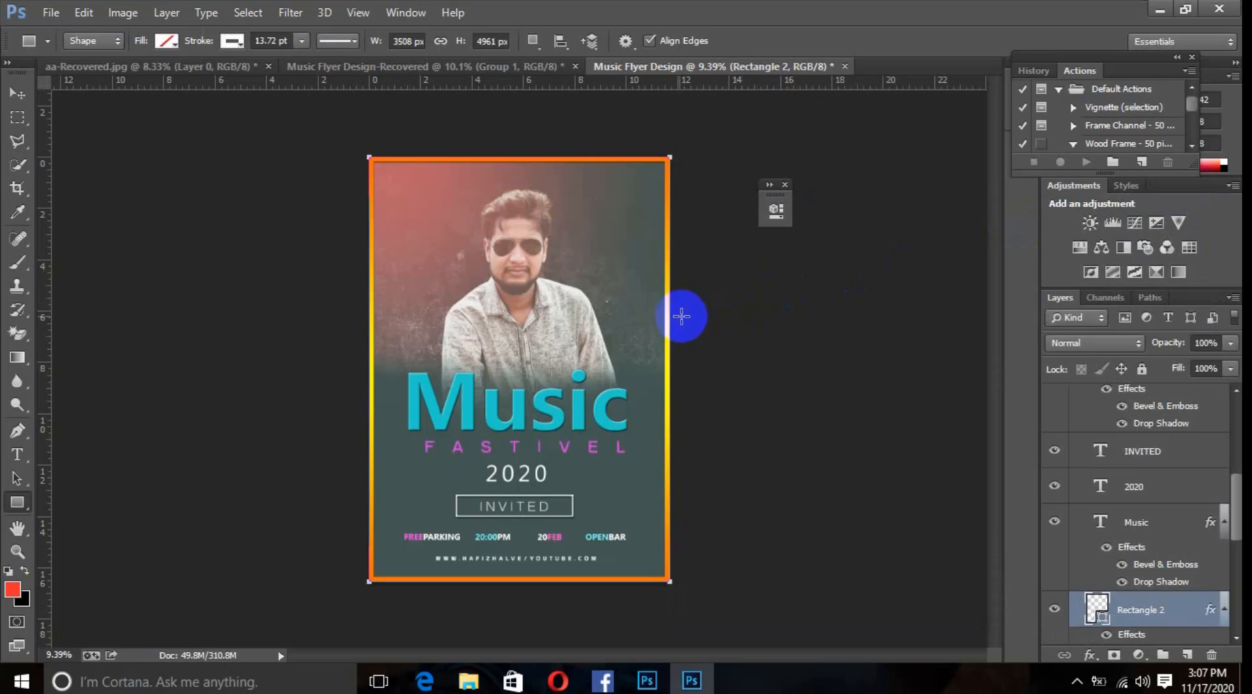
pyautogui.scroll(-2, 643, 316)
pyautogui.scroll(2, 626, 316)
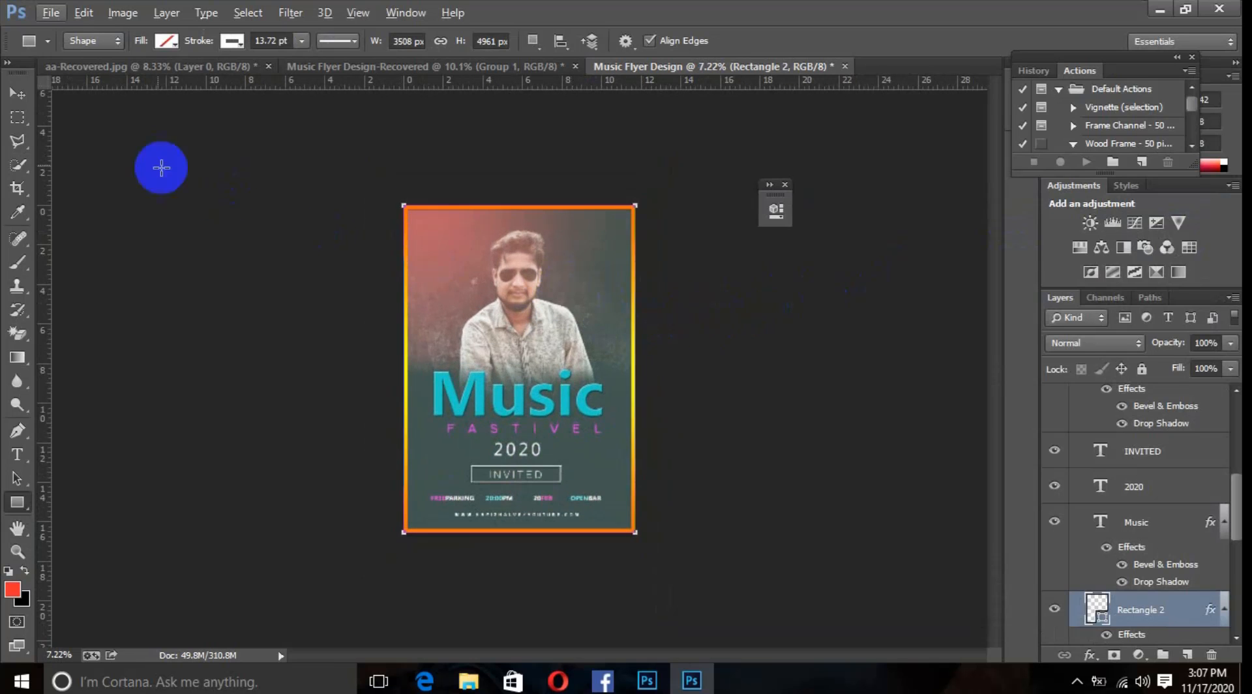
pyautogui.click(17, 95)
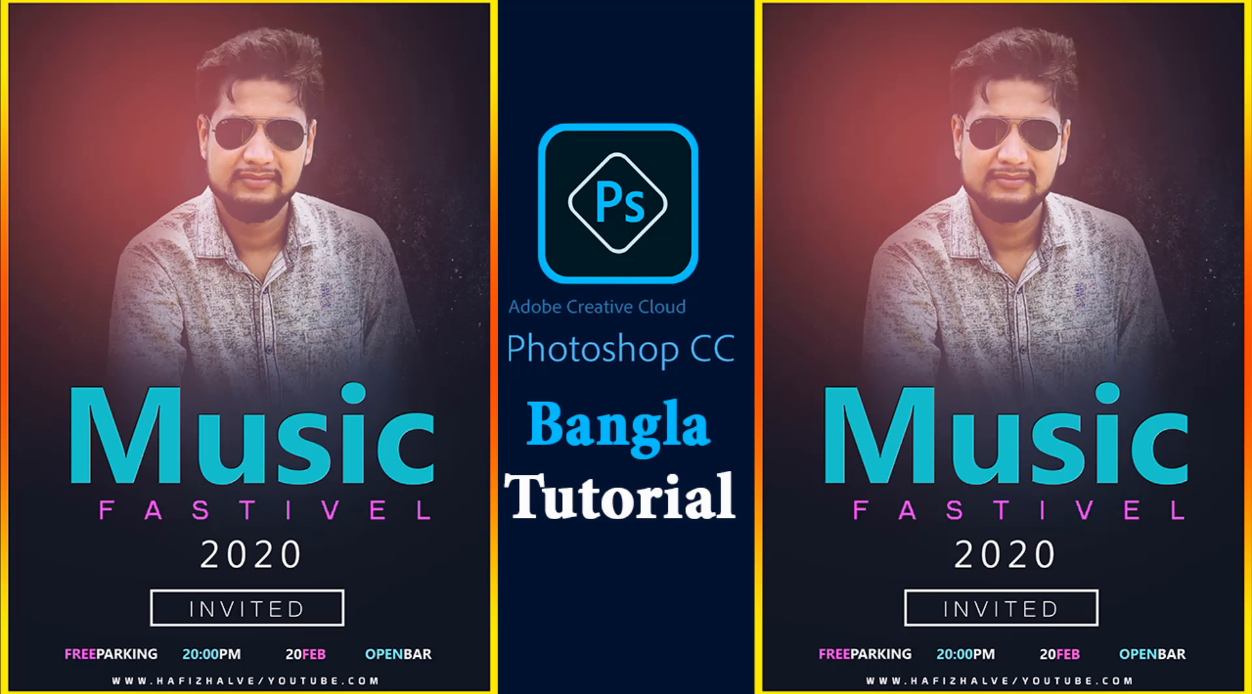